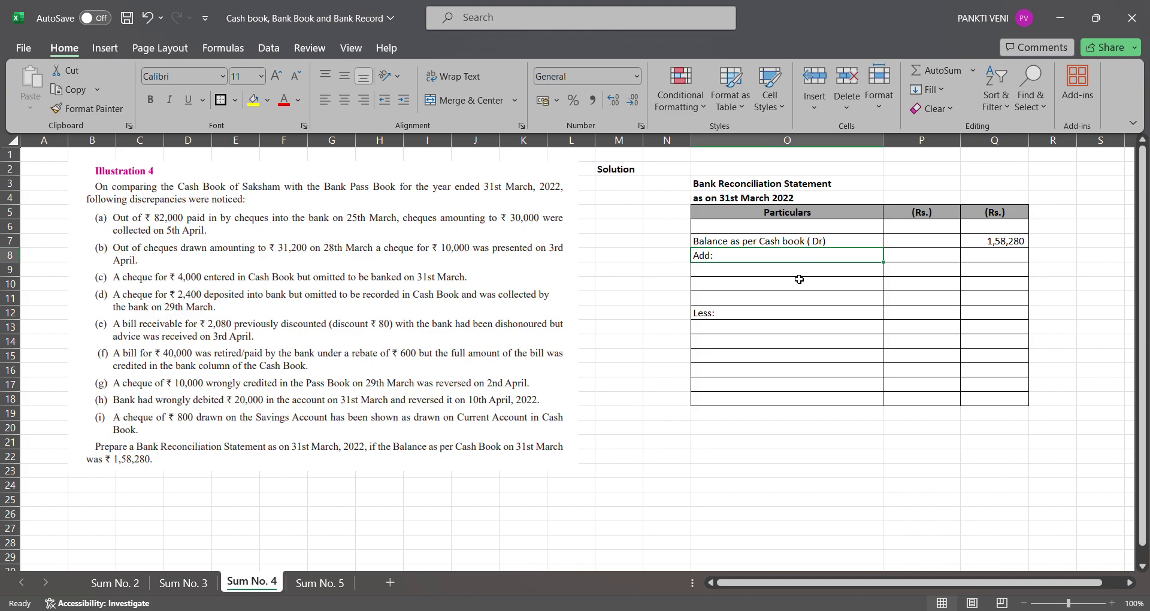
{"action": "key", "text": "Up"}
{"action": "key", "text": "Right"}
{"action": "key", "text": "Right"}
{"action": "key", "text": "Up"}
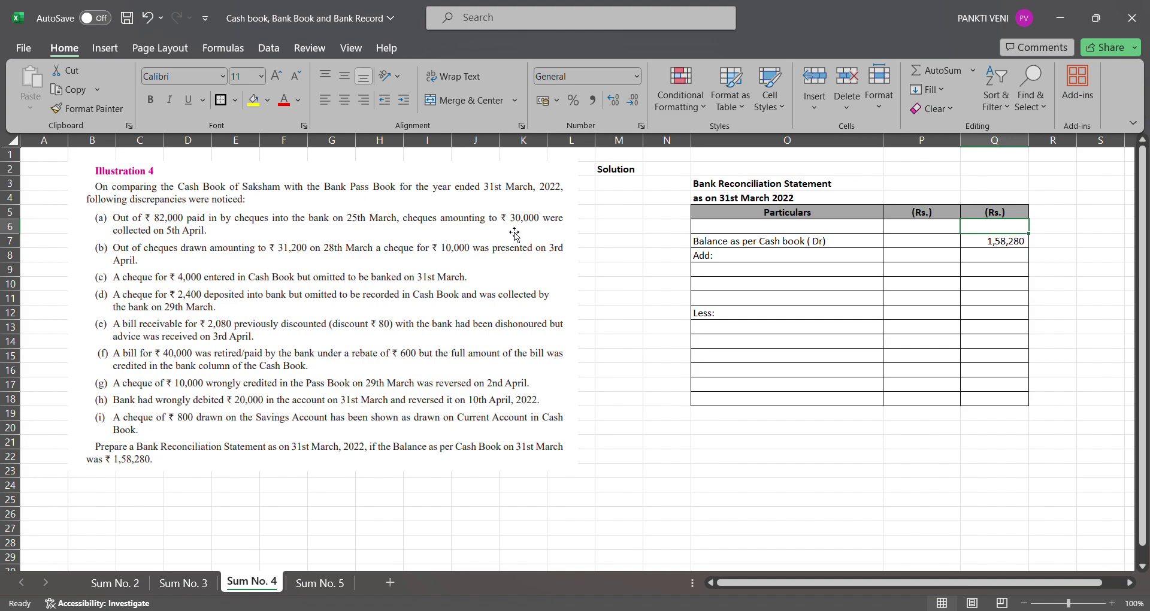
- Complete the "Less:" label in row 12 with "Chq deposited on 25th march" and enter -30,000 in the inner Rs. column
{"action": "left_click", "coordinate": [774, 317]}
{"action": "double_click", "coordinate": [775, 317]}
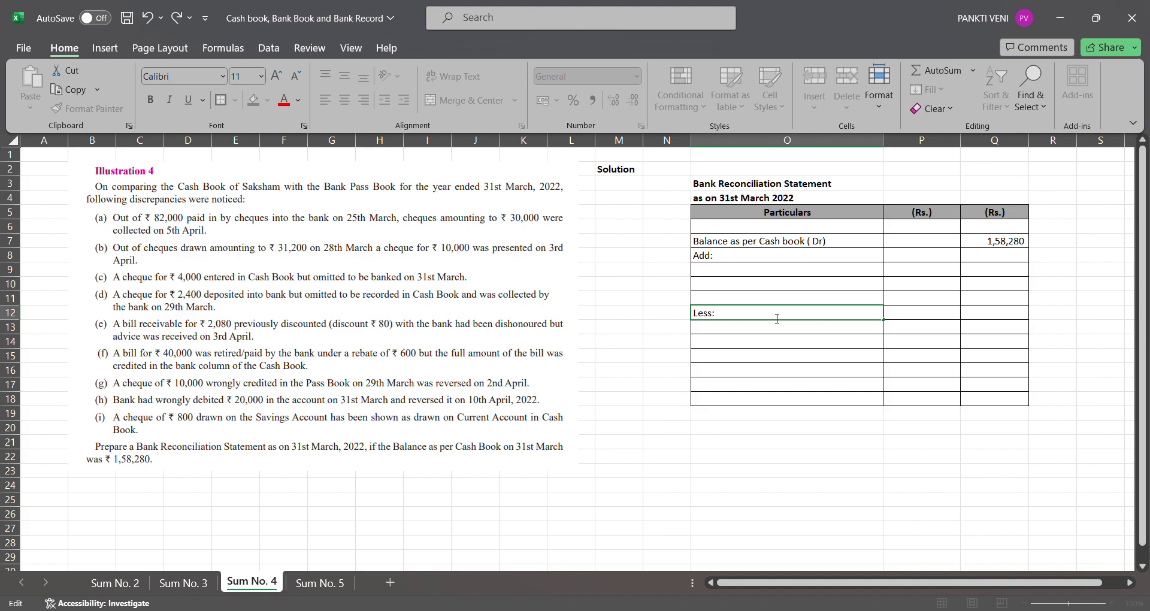
{"action": "type", "text": "Chq deposited on 25th march"}
{"action": "key", "text": "Tab"}
{"action": "type", "text": "-"}
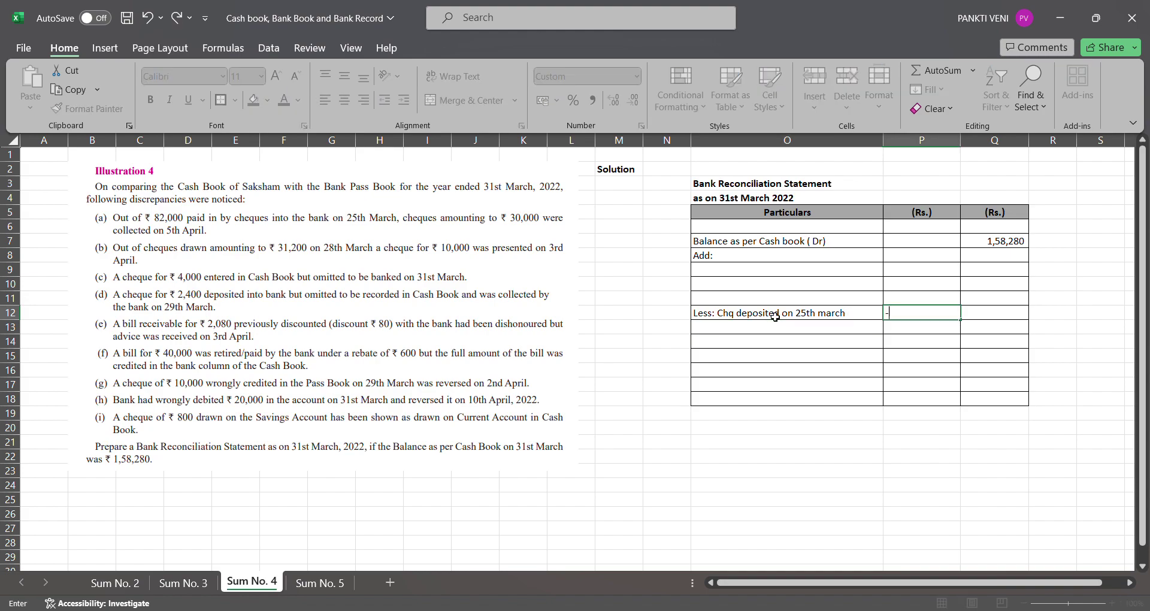
{"action": "type", "text": "30,0000"}
{"action": "key", "text": "Return"}
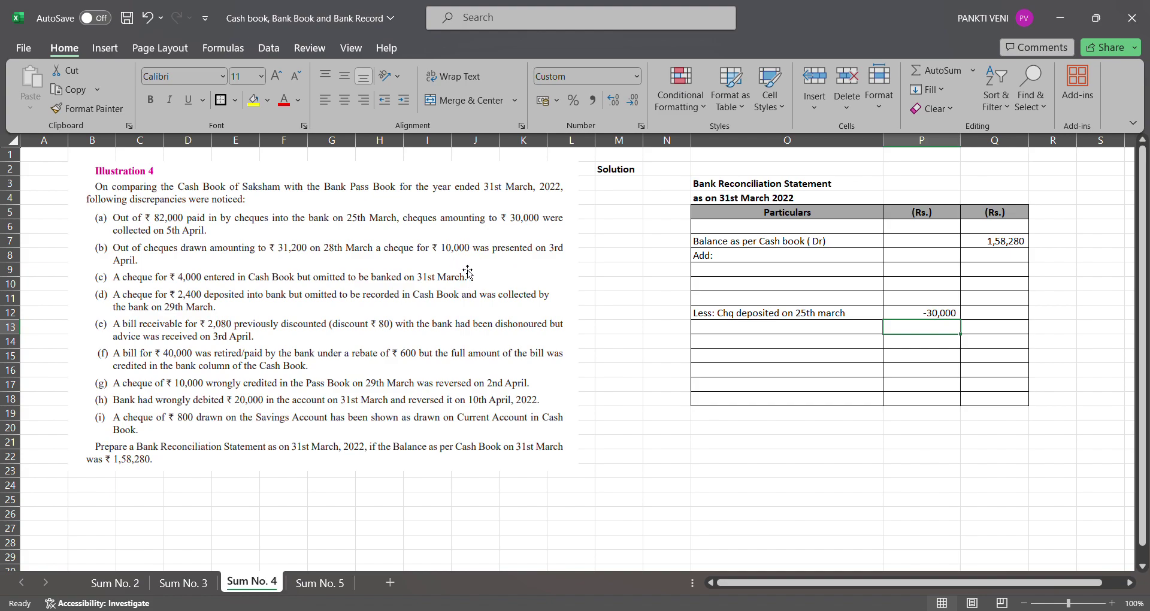
- Complete the "Add:" label in row 8 with "Chq amounting to Rs 10000" and enter 10,000 as its amount
{"action": "left_click", "coordinate": [744, 270]}
{"action": "key", "text": "Up"}
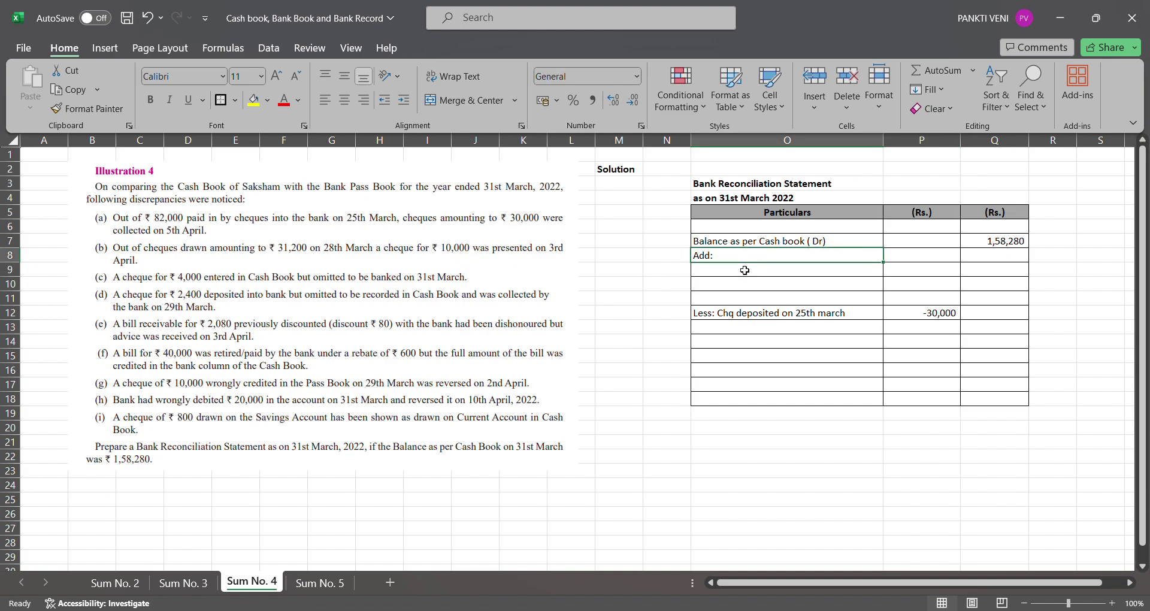
{"action": "key", "text": "F2"}
{"action": "type", "text": "Chq"}
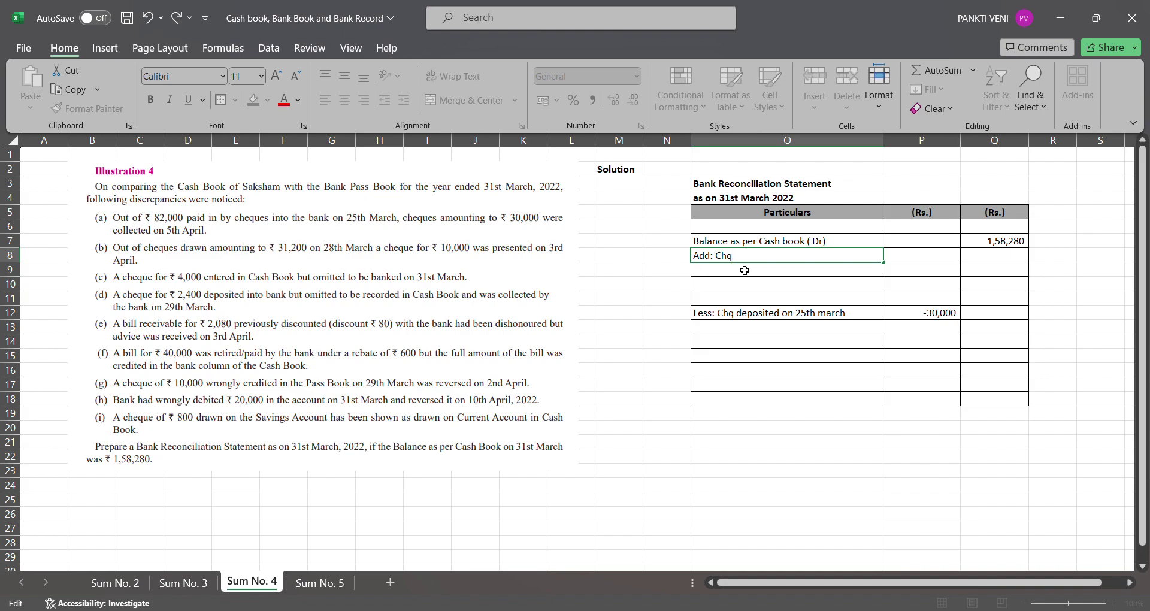
{"action": "type", "text": " amounting to Rs 10000"}
{"action": "key", "text": "Tab"}
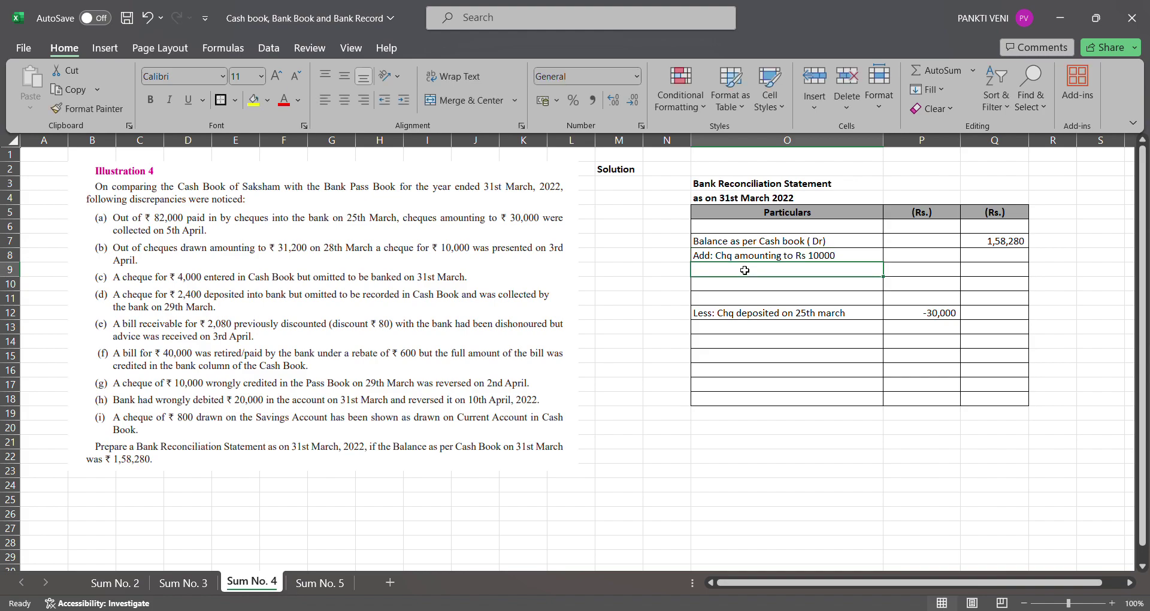
{"action": "type", "text": "10,000"}
{"action": "key", "text": "Return"}
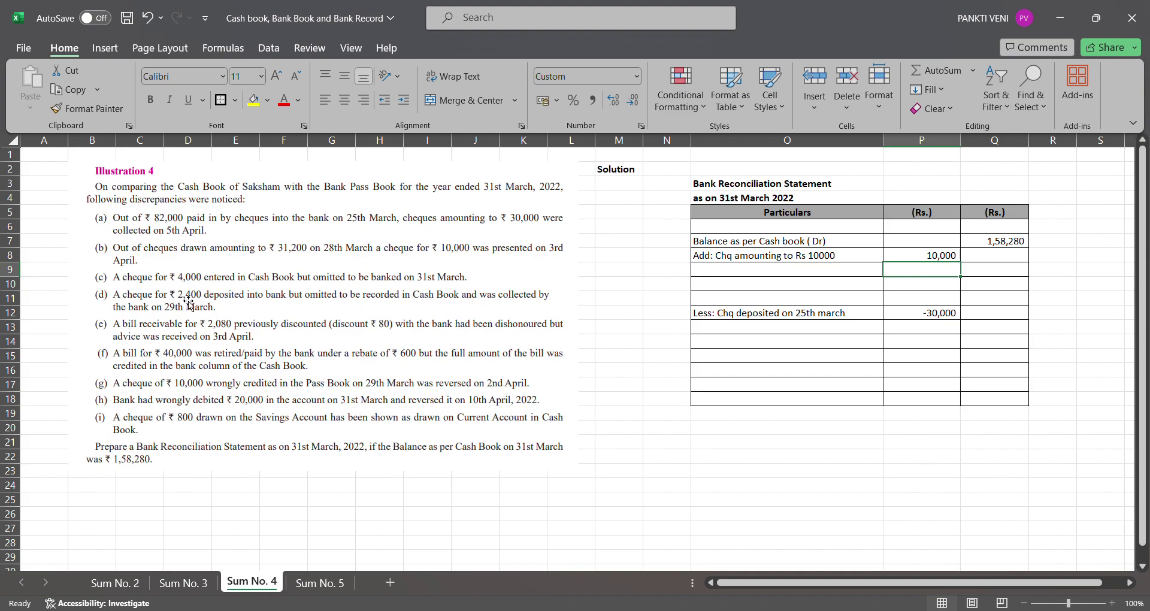
- Add the row 13 particulars "Less : Chq as on 31st March" with an amount of -4,000
{"action": "left_click", "coordinate": [713, 336]}
{"action": "type", "text": "Less"}
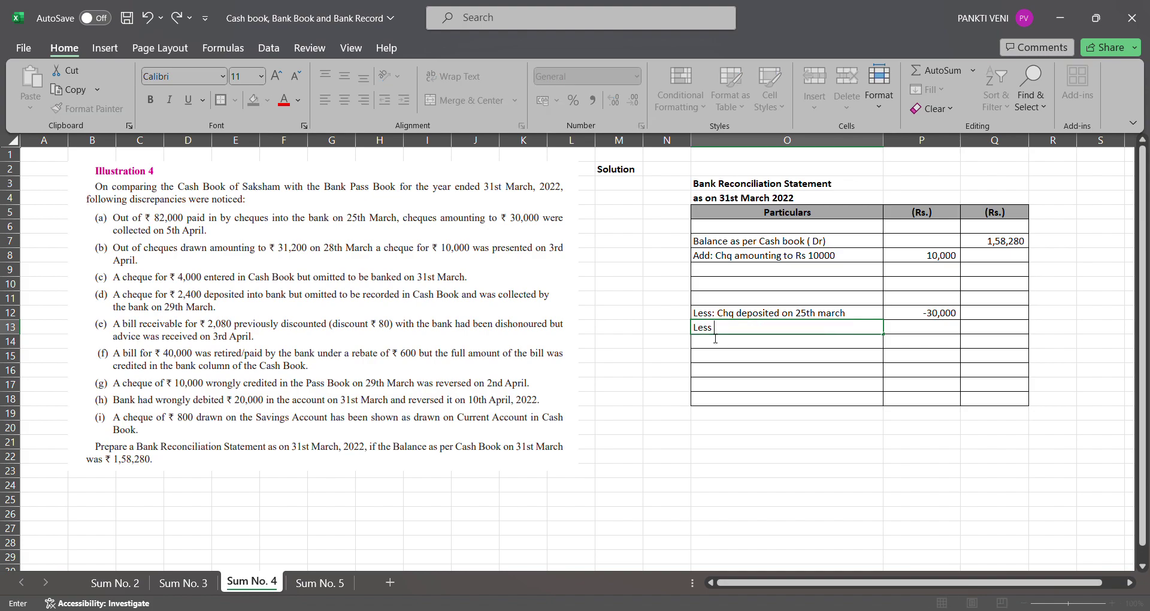
{"action": "type", "text": " : Chq as on"}
{"action": "type", "text": " 31"}
{"action": "type", "text": "st mrah"}
{"action": "left_click", "coordinate": [714, 336]}
{"action": "key", "text": "F2"}
{"action": "key", "text": "BackSpace"}
{"action": "key", "text": "BackSpace"}
{"action": "key", "text": "BackSpace"}
{"action": "key", "text": "BackSpace"}
{"action": "type", "text": "March"}
{"action": "key", "text": "Tab"}
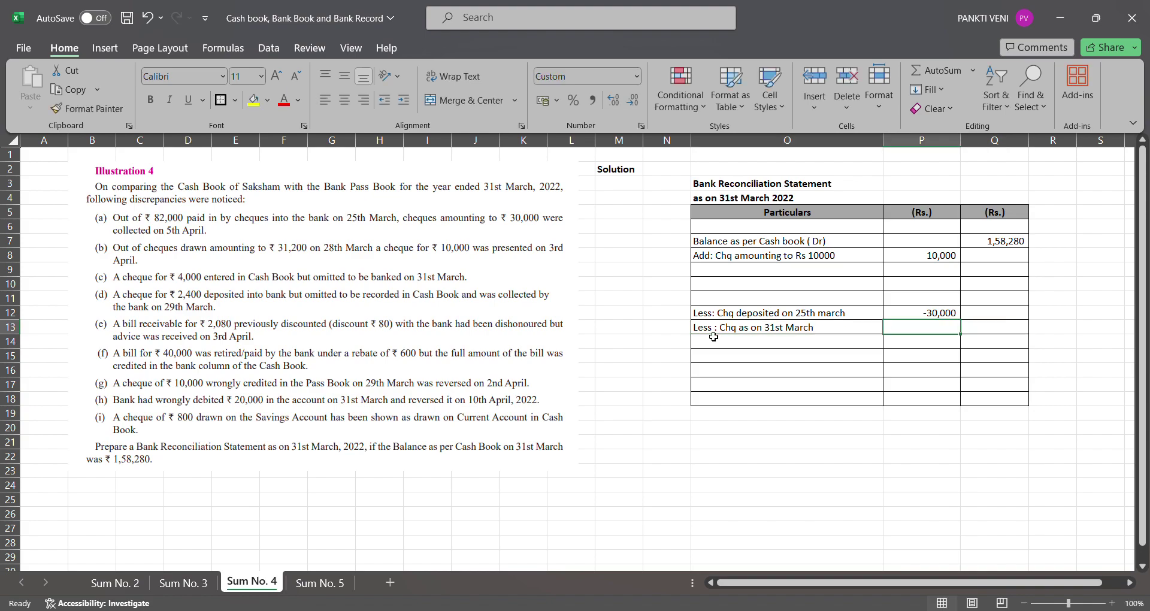
{"action": "type", "text": "-4000"}
{"action": "key", "text": "Return"}
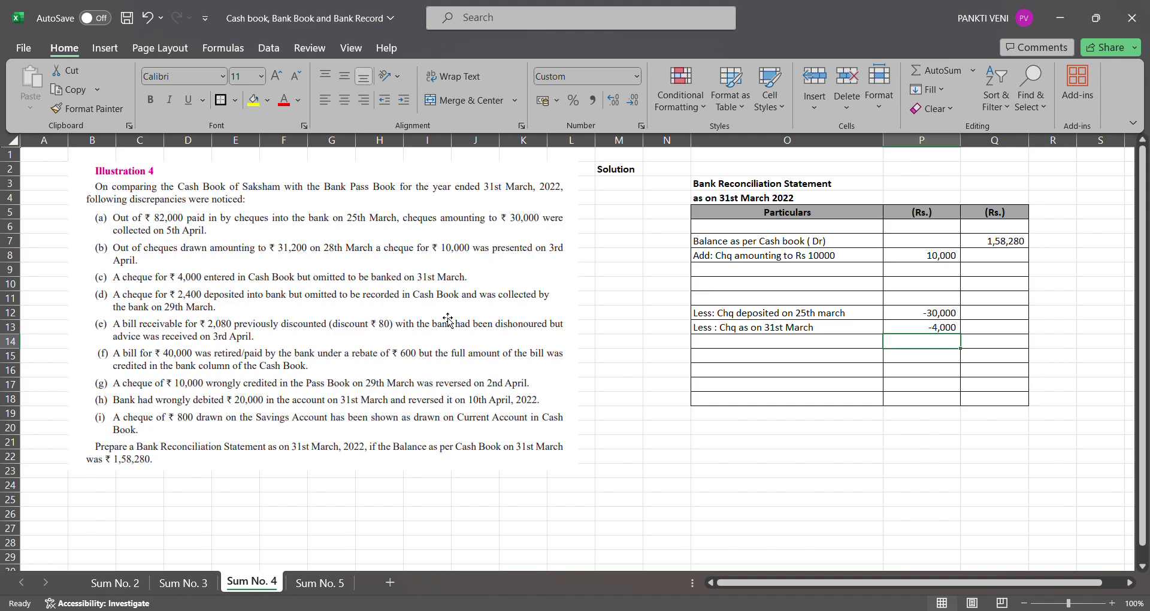
- Add the row 9 particulars "Add Chq deposited into bank but not recorded in cash book" with an amount of 2,400
{"action": "left_click", "coordinate": [732, 284]}
{"action": "key", "text": "Up"}
{"action": "type", "text": "Add "}
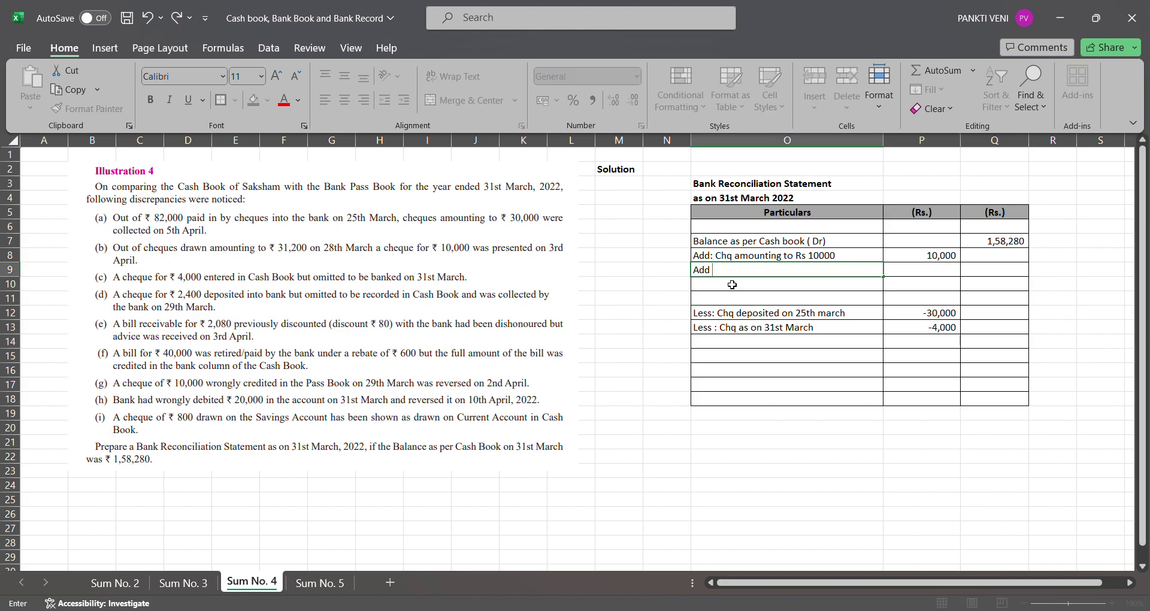
{"action": "type", "text": "Chq"}
{"action": "type", "text": "deposited into bank but not recorded "}
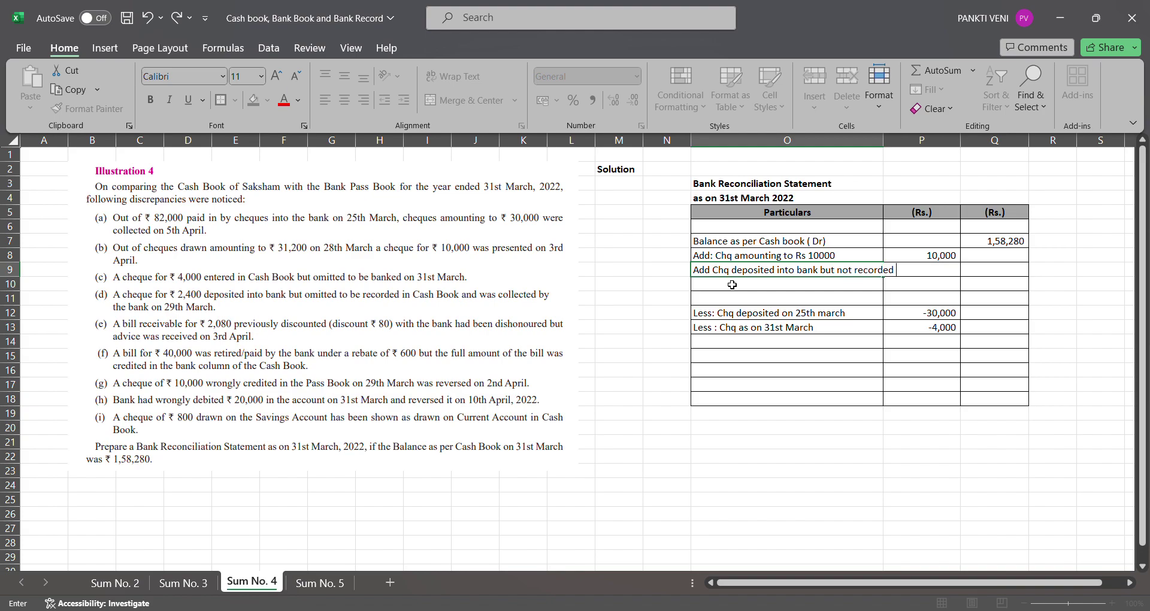
{"action": "type", "text": "in cash book"}
{"action": "key", "text": "Tab"}
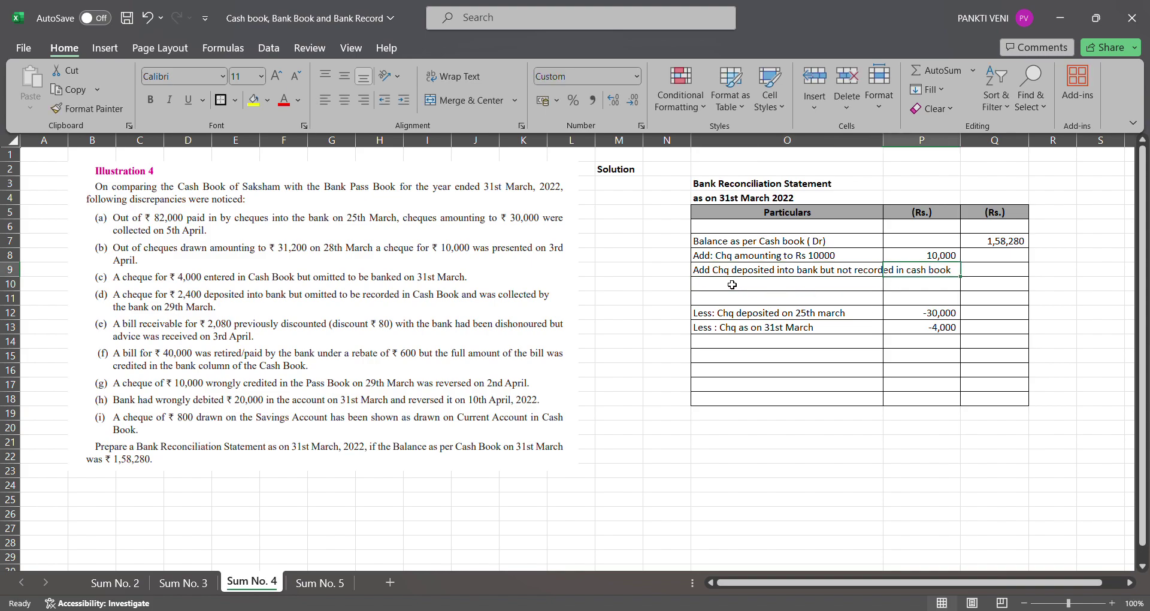
{"action": "type", "text": "2400"}
{"action": "key", "text": "Return"}
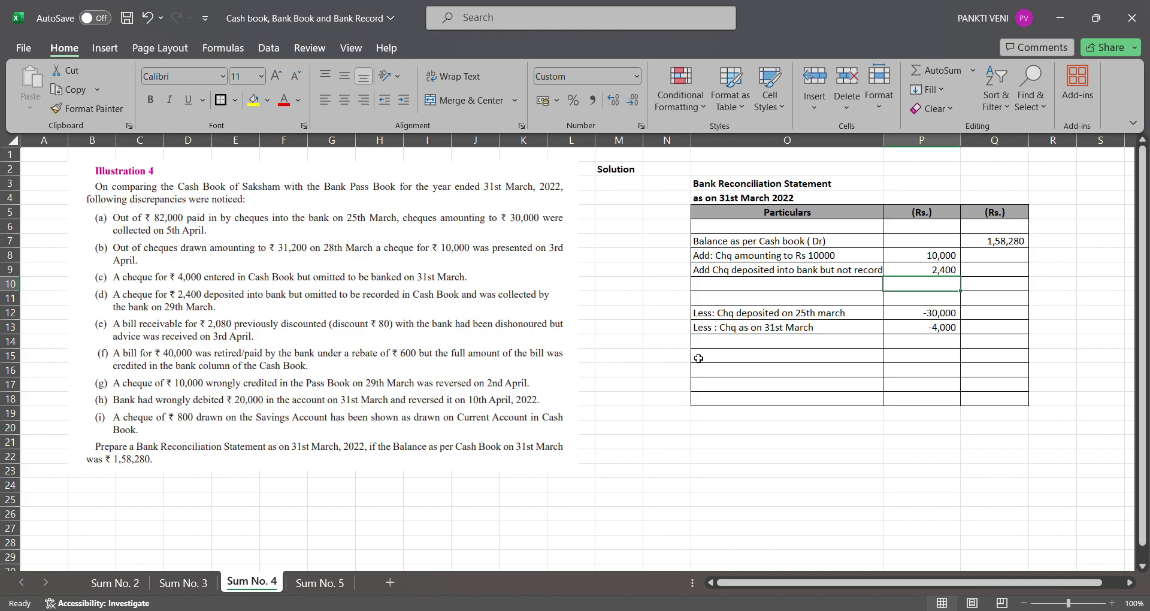
- Add the row 14 particulars "Less: Discounted bill receivable dishonoured but not recorded ion cash book" with an amount of -2,080
{"action": "left_click", "coordinate": [753, 361]}
{"action": "key", "text": "Up"}
{"action": "key", "text": "Up"}
{"action": "key", "text": "Down"}
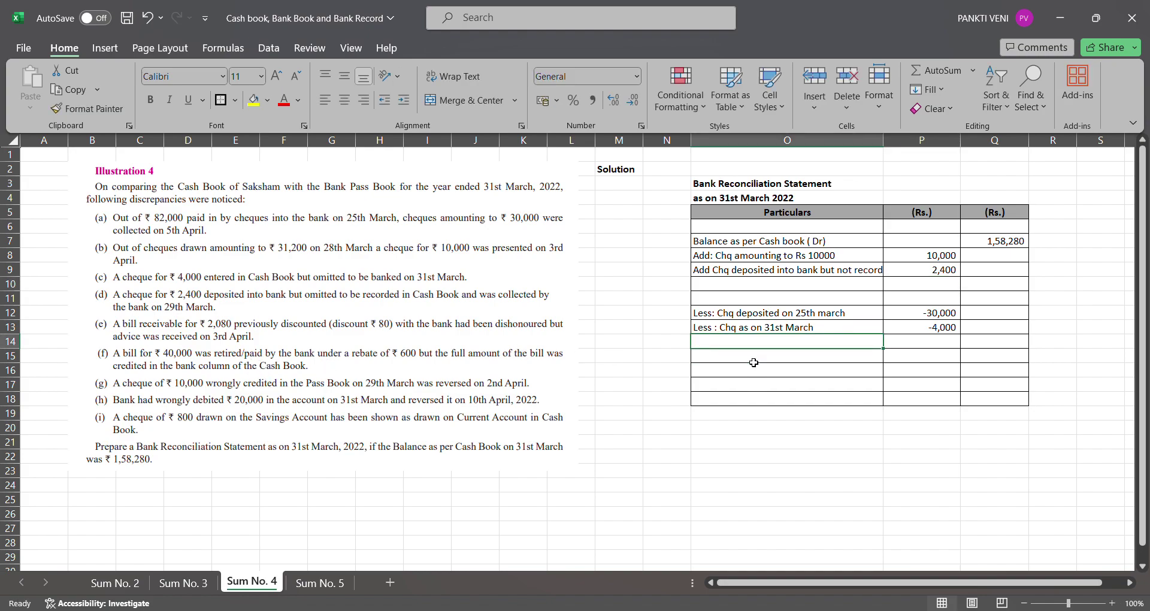
{"action": "type", "text": "Less:"}
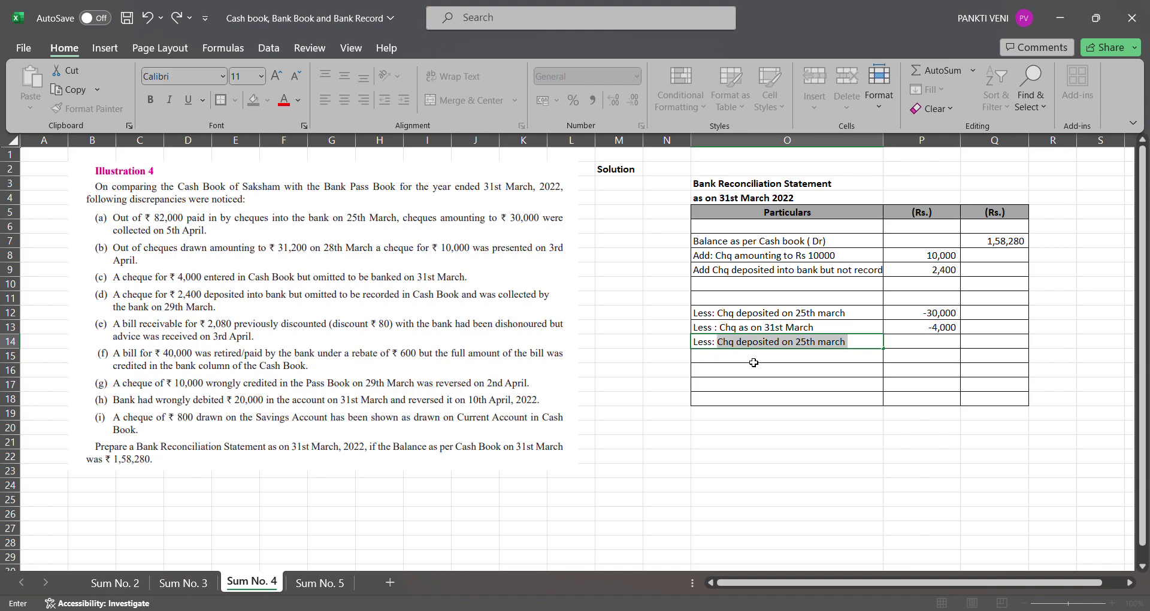
{"action": "key", "text": "F2"}
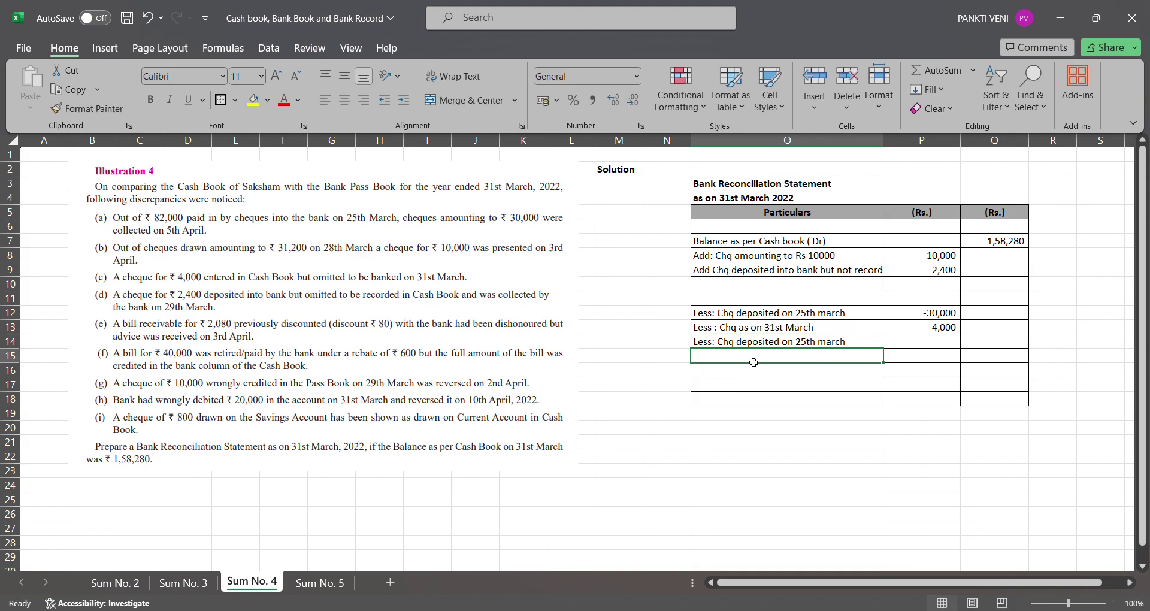
{"action": "key", "text": "BackSpace"}
{"action": "key", "text": "BackSpace"}
{"action": "key", "text": "BackSpace"}
{"action": "key", "text": "BackSpace"}
{"action": "key", "text": "BackSpace"}
{"action": "key", "text": "BackSpace"}
{"action": "key", "text": "BackSpace"}
{"action": "key", "text": "BackSpace"}
{"action": "key", "text": "BackSpace"}
{"action": "key", "text": "BackSpace"}
{"action": "key", "text": "BackSpace"}
{"action": "key", "text": "BackSpace"}
{"action": "key", "text": "BackSpace"}
{"action": "key", "text": "BackSpace"}
{"action": "key", "text": "BackSpace"}
{"action": "key", "text": "BackSpace"}
{"action": "key", "text": "BackSpace"}
{"action": "key", "text": "BackSpace"}
{"action": "key", "text": "BackSpace"}
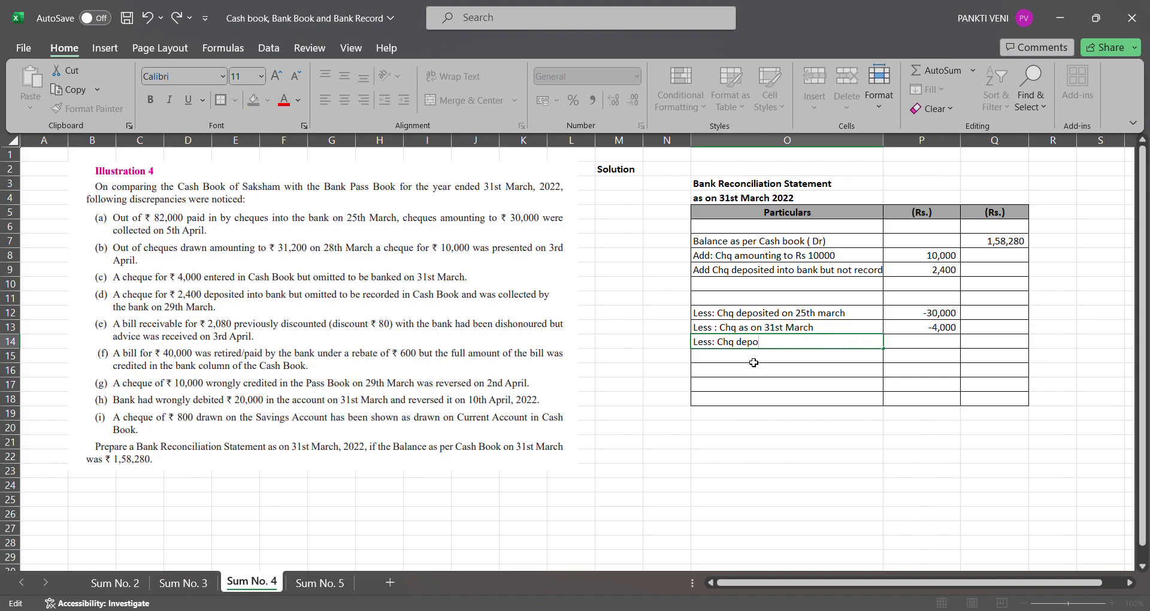
{"action": "key", "text": "BackSpace"}
{"action": "key", "text": "BackSpace"}
{"action": "key", "text": "BackSpace"}
{"action": "key", "text": "BackSpace"}
{"action": "key", "text": "BackSpace"}
{"action": "key", "text": "BackSpace"}
{"action": "key", "text": "BackSpace"}
{"action": "key", "text": "BackSpace"}
{"action": "type", "text": "Discounted bill receivable dish"}
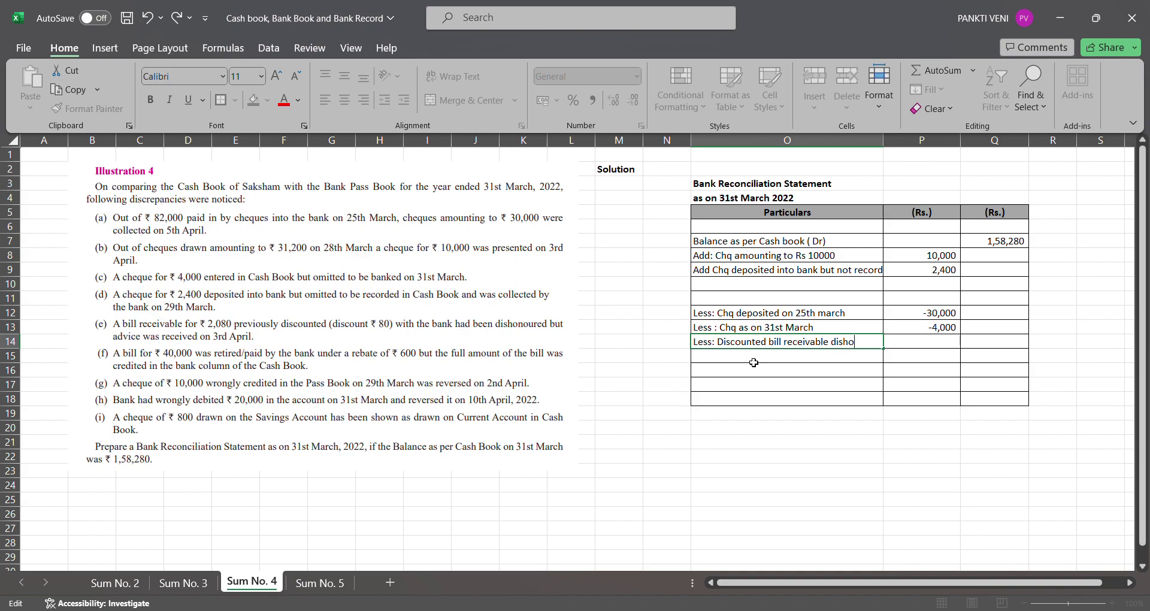
{"action": "type", "text": "onoured but not recorded ion cash book"}
{"action": "key", "text": "Tab"}
{"action": "type", "text": "-2080"}
{"action": "key", "text": "Return"}
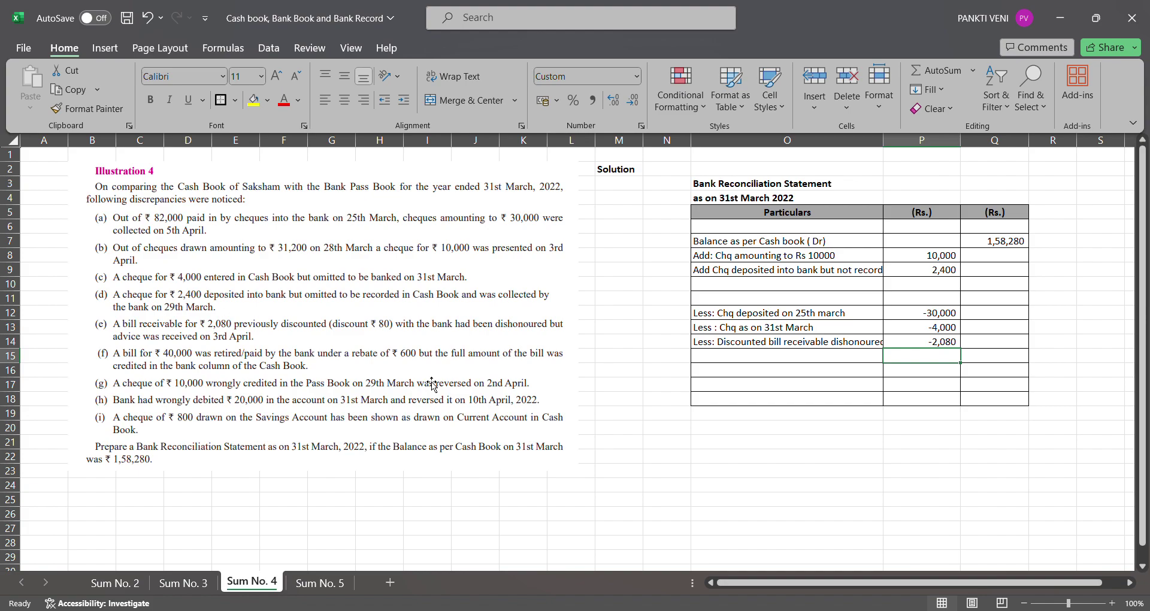
- Add the row 10 particulars "Add: rebate on bill not entered kin cash book" with an amount of 600
{"action": "key", "text": "Up"}
{"action": "key", "text": "Up"}
{"action": "key", "text": "Up"}
{"action": "key", "text": "Up"}
{"action": "key", "text": "Up"}
{"action": "key", "text": "Left"}
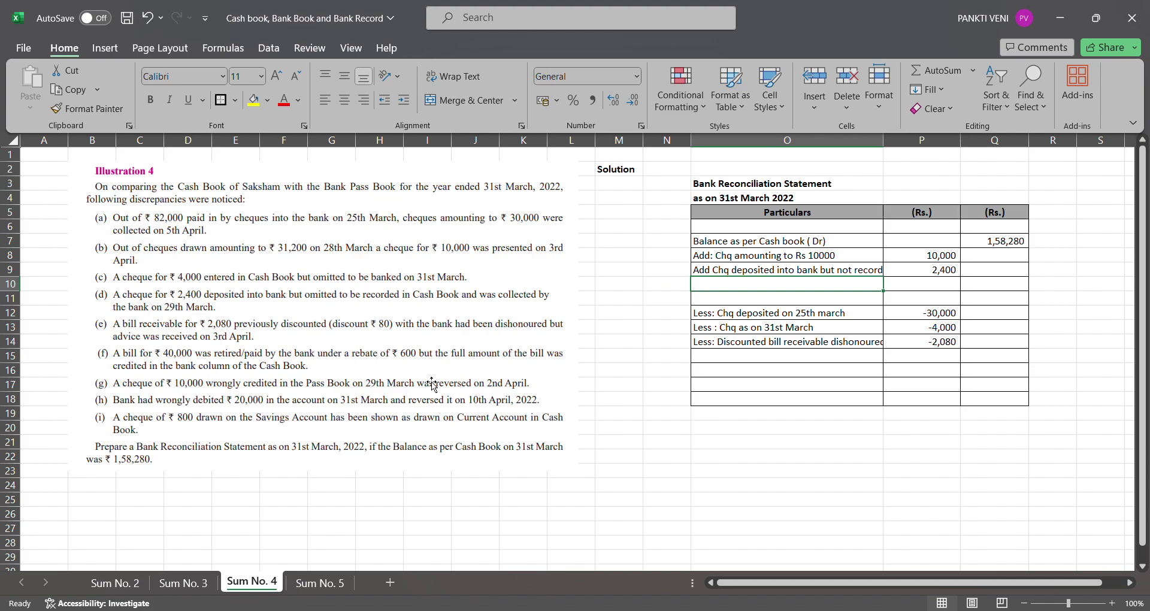
{"action": "type", "text": "Add"}
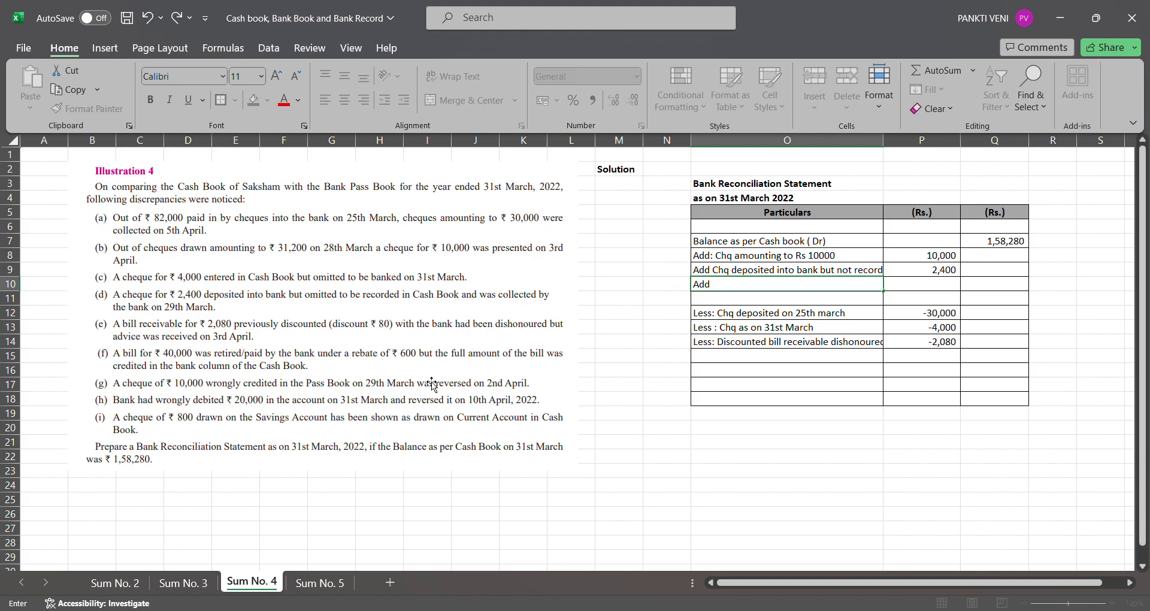
{"action": "type", "text": "\": Chq amounting to Rs 10000"}
{"action": "key", "text": "Return"}
{"action": "key", "text": "Up"}
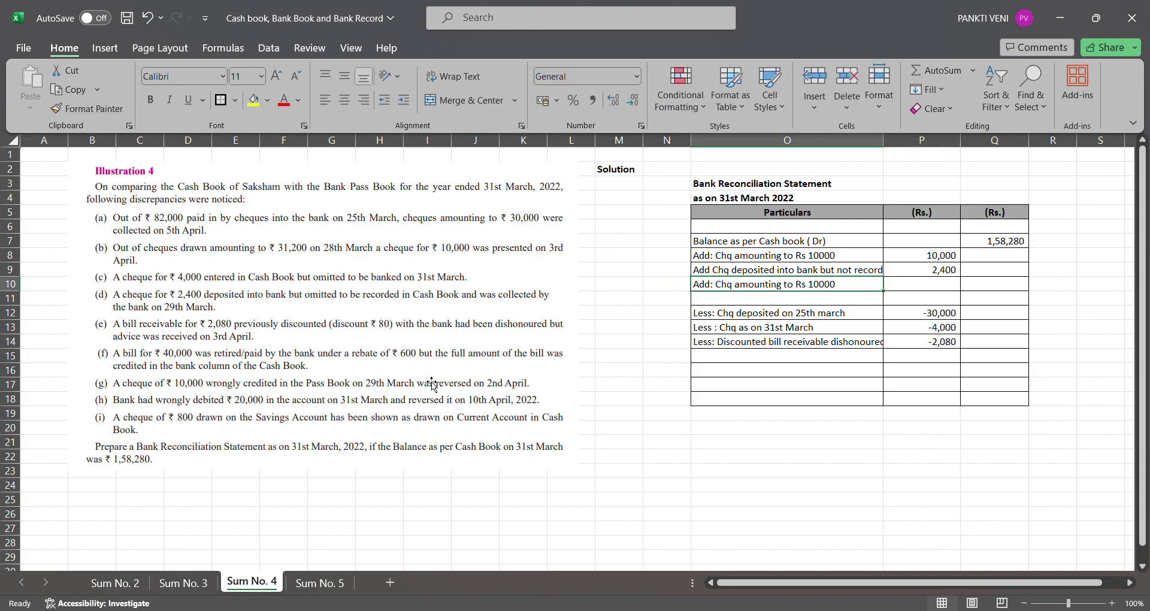
{"action": "key", "text": "F2"}
{"action": "key", "text": "BackSpace"}
{"action": "key", "text": "BackSpace"}
{"action": "key", "text": "BackSpace"}
{"action": "key", "text": "BackSpace"}
{"action": "key", "text": "BackSpace"}
{"action": "key", "text": "BackSpace"}
{"action": "key", "text": "BackSpace"}
{"action": "key", "text": "BackSpace"}
{"action": "key", "text": "BackSpace"}
{"action": "key", "text": "BackSpace"}
{"action": "key", "text": "BackSpace"}
{"action": "key", "text": "BackSpace"}
{"action": "key", "text": "BackSpace"}
{"action": "key", "text": "BackSpace"}
{"action": "key", "text": "BackSpace"}
{"action": "key", "text": "BackSpace"}
{"action": "key", "text": "BackSpace"}
{"action": "key", "text": "BackSpace"}
{"action": "key", "text": "BackSpace"}
{"action": "key", "text": "BackSpace"}
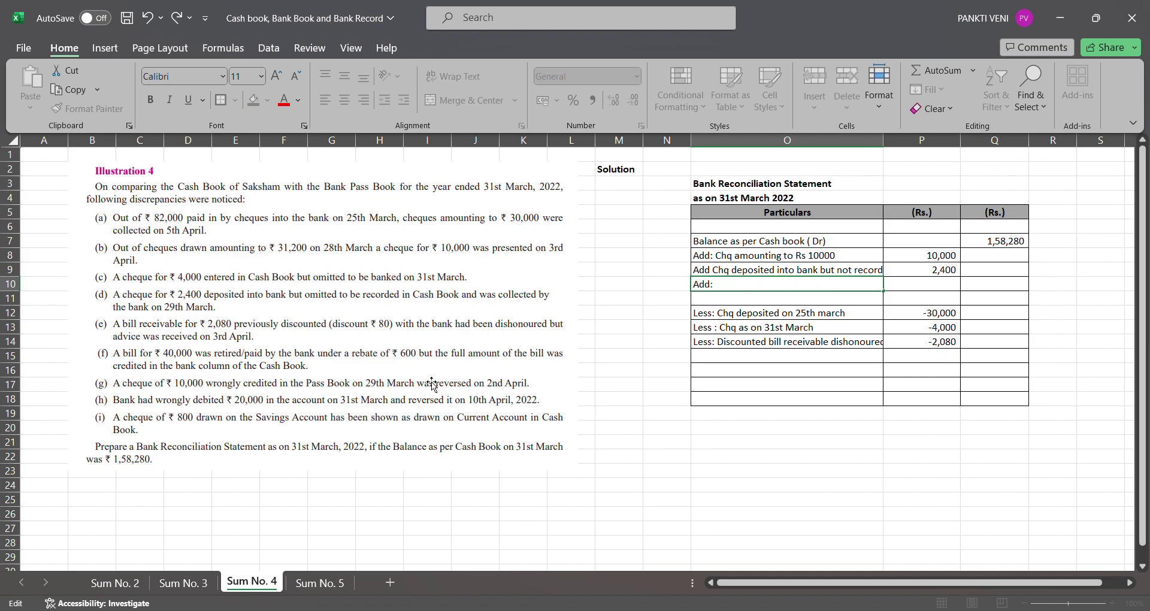
{"action": "type", "text": "rebate on bill not enter"}
{"action": "key", "text": "BackSpace"}
{"action": "type", "text": "ered kin cash book"}
{"action": "key", "text": "Tab"}
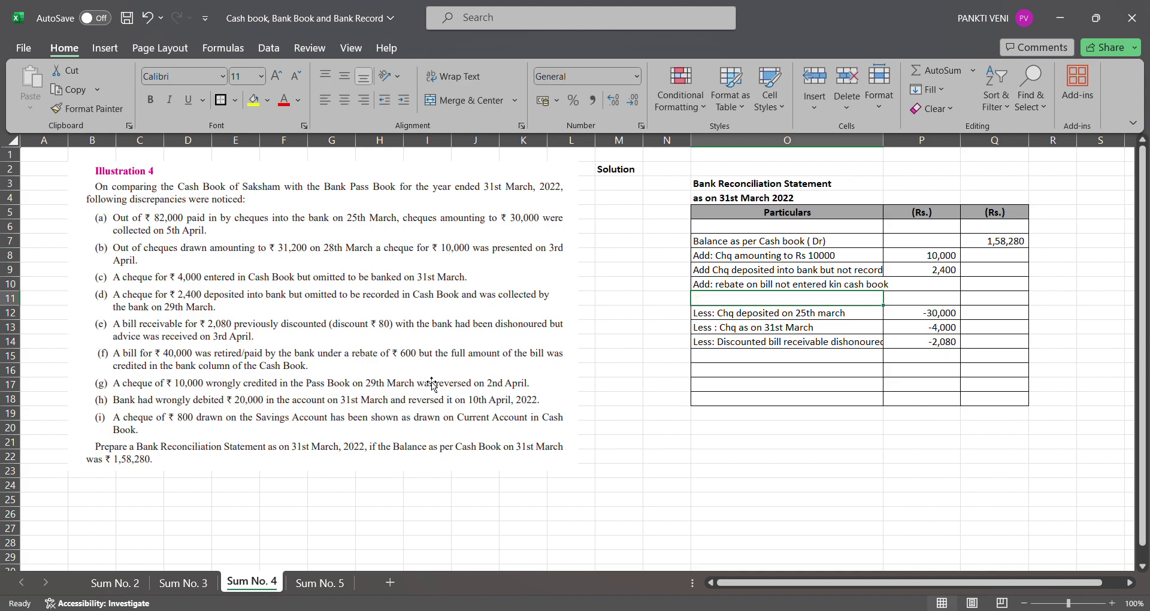
{"action": "type", "text": "600"}
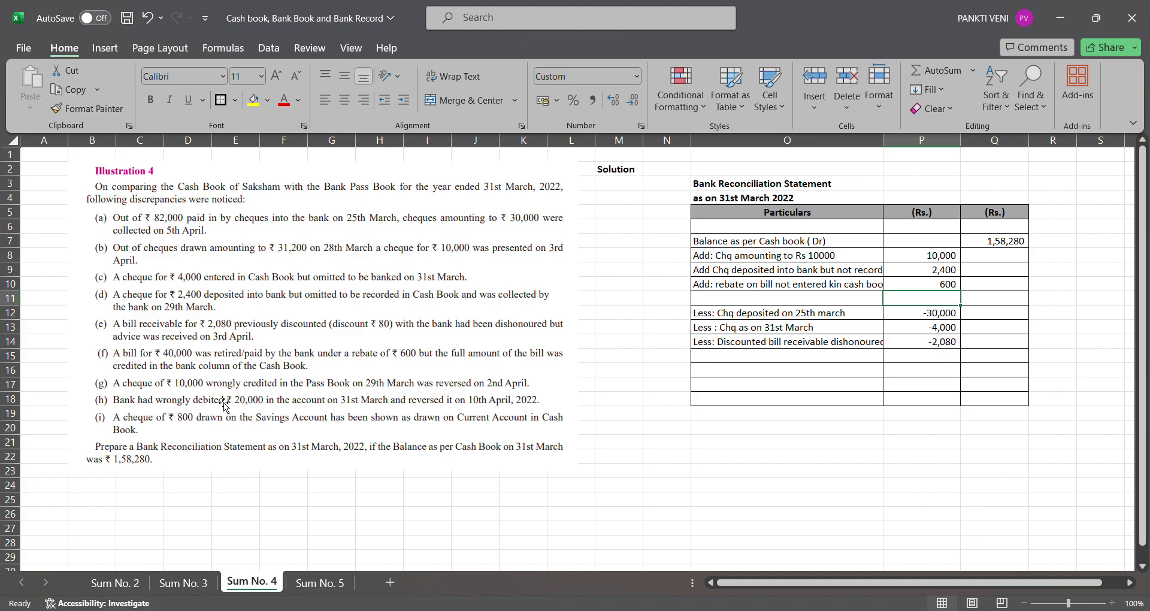
- Insert a new sheet row at row 11 and fill it with "Add Wrong Credit" and an amount of 10,000
{"action": "key", "text": "Left"}
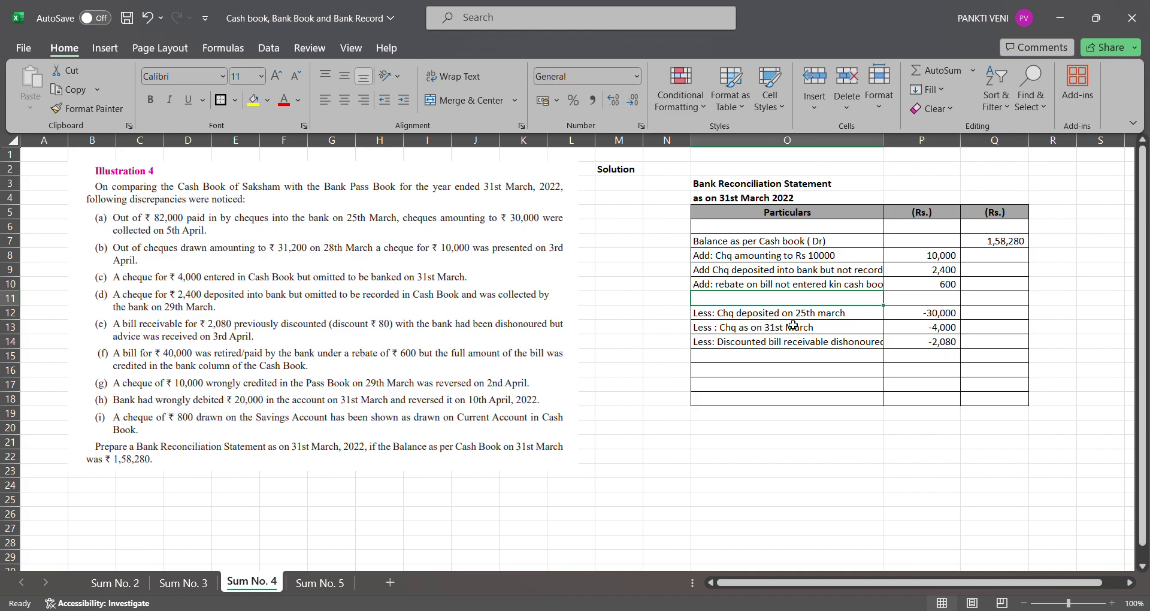
{"action": "key", "text": "shift+space"}
{"action": "key", "text": "ctrl+shift+plus"}
{"action": "type", "text": "Add"}
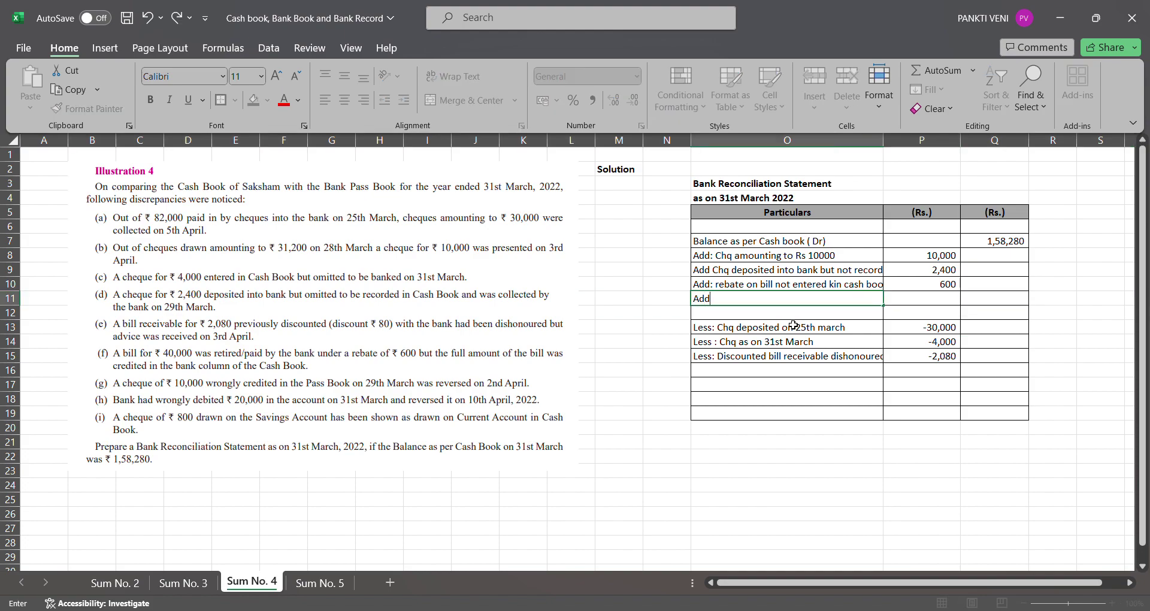
{"action": "type", "text": " Wrong Credit"}
{"action": "key", "text": "Right"}
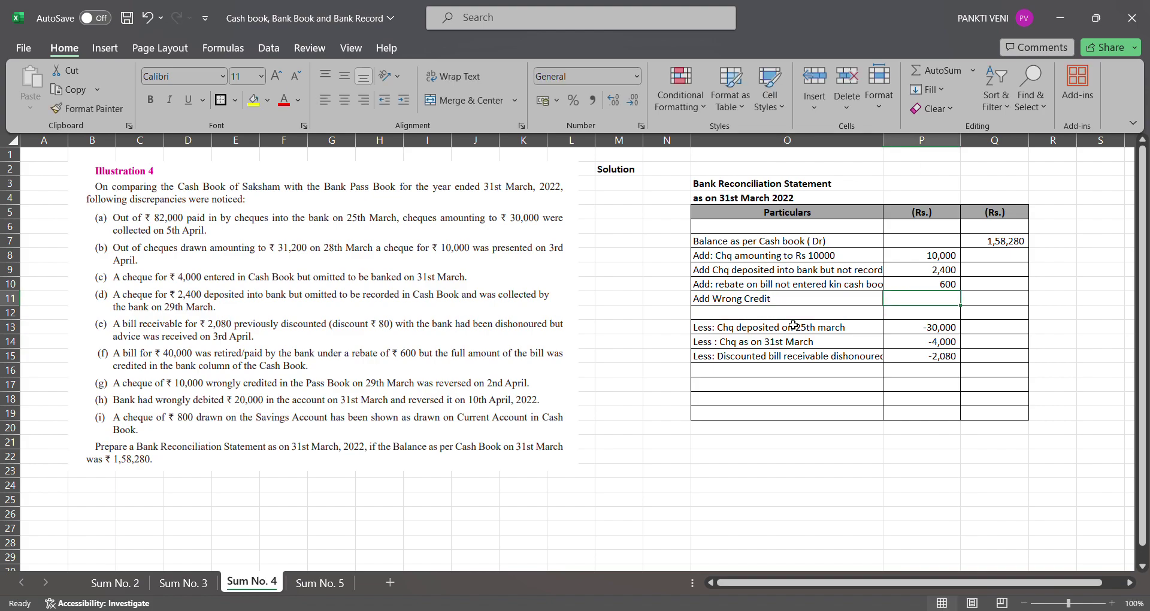
{"action": "type", "text": "10000"}
{"action": "key", "text": "Return"}
- Add the row 16 particulars "Less: Wrong Debit" with an amount of -20,000
{"action": "key", "text": "Down"}
{"action": "key", "text": "Down"}
{"action": "key", "text": "Down"}
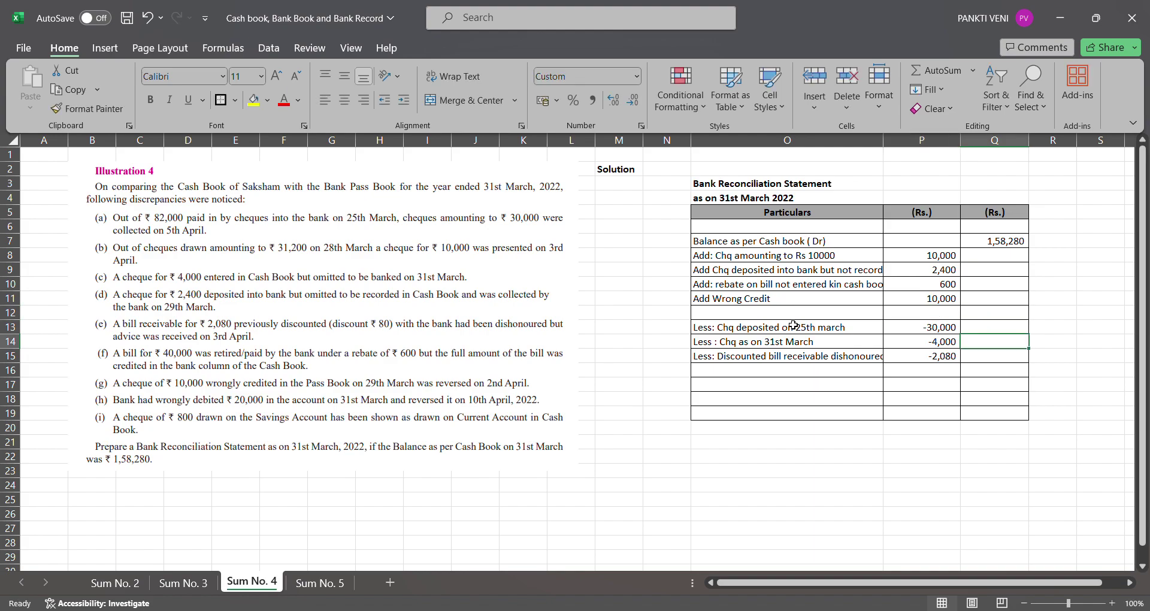
{"action": "key", "text": "Left"}
{"action": "key", "text": "Down"}
{"action": "type", "text": "Less"}
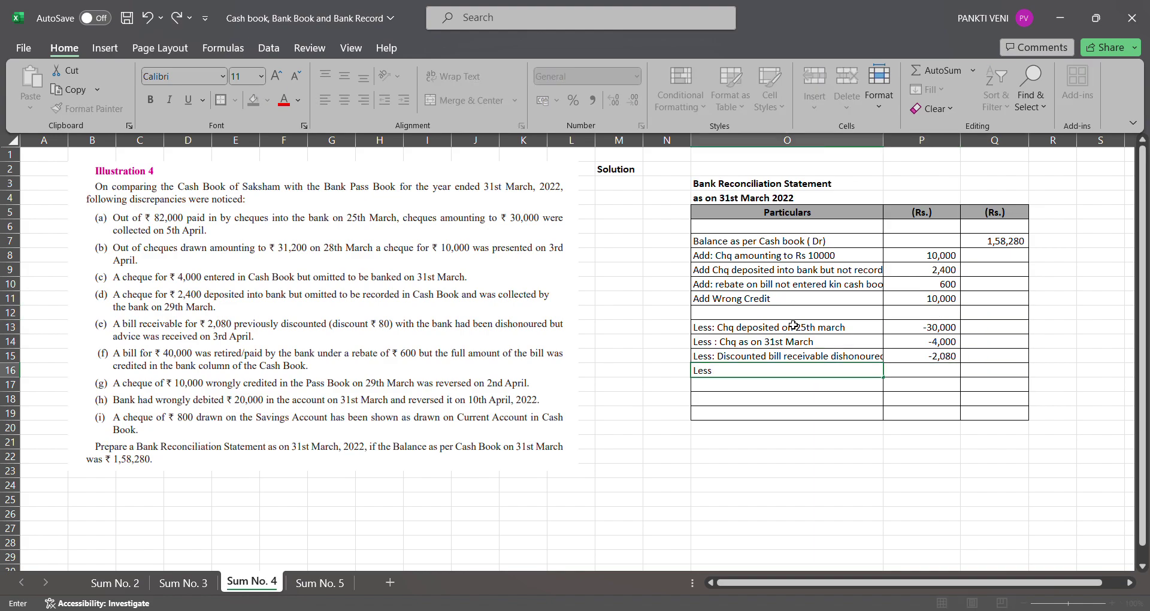
{"action": "type", "text": ": Wrong Debit"}
{"action": "key", "text": "Tab"}
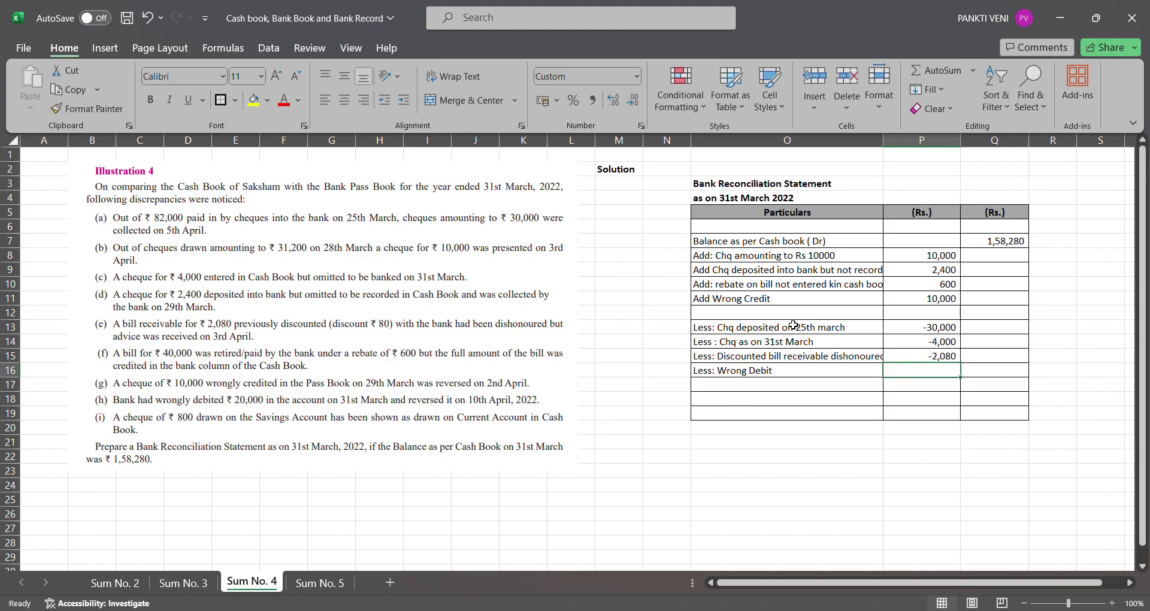
{"action": "type", "text": "-20000"}
{"action": "key", "text": "Return"}
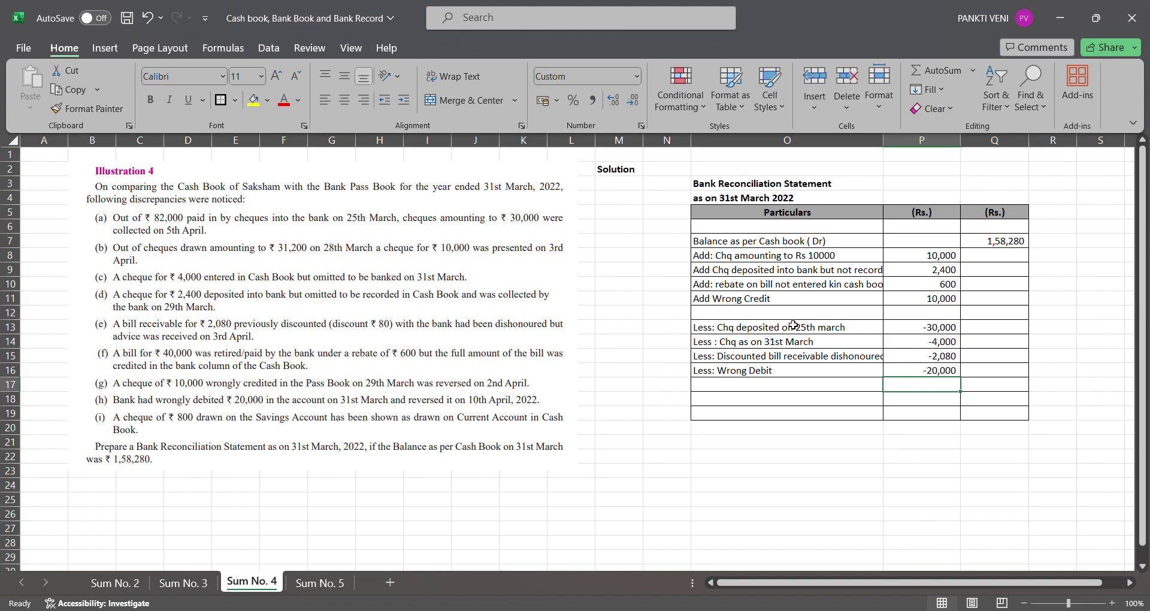
{"action": "key", "text": "Left"}
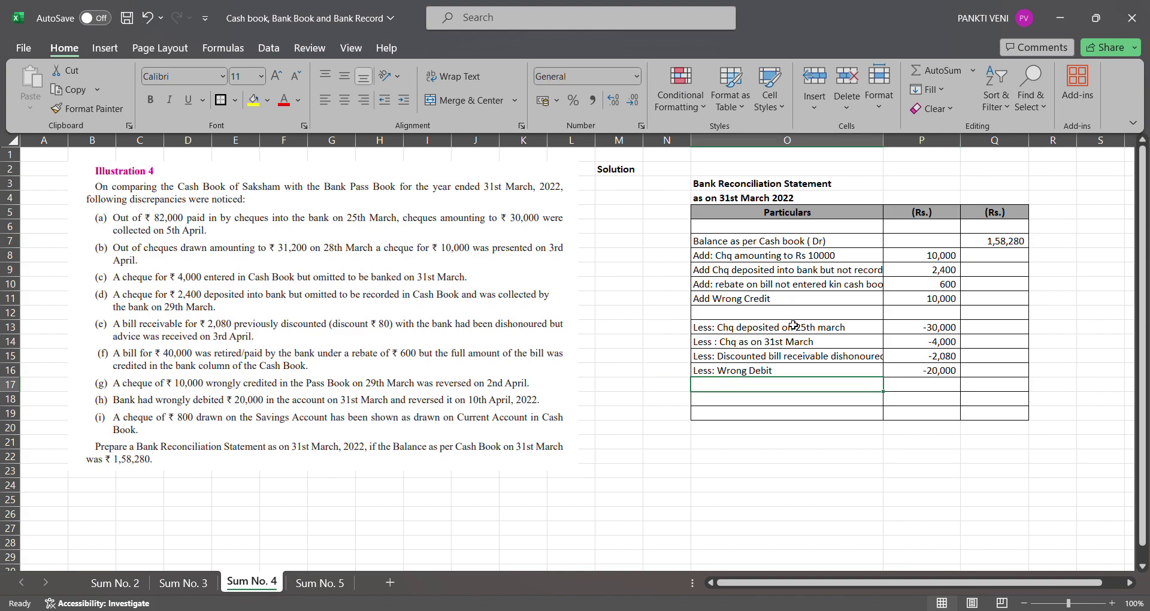
- Insert a new sheet row above the blank row 12, between the additions and the deductions
{"action": "key", "text": "Up"}
{"action": "key", "text": "Up"}
{"action": "key", "text": "Up"}
{"action": "key", "text": "Up"}
{"action": "key", "text": "Up"}
{"action": "key", "text": "Up"}
{"action": "key", "text": "Down"}
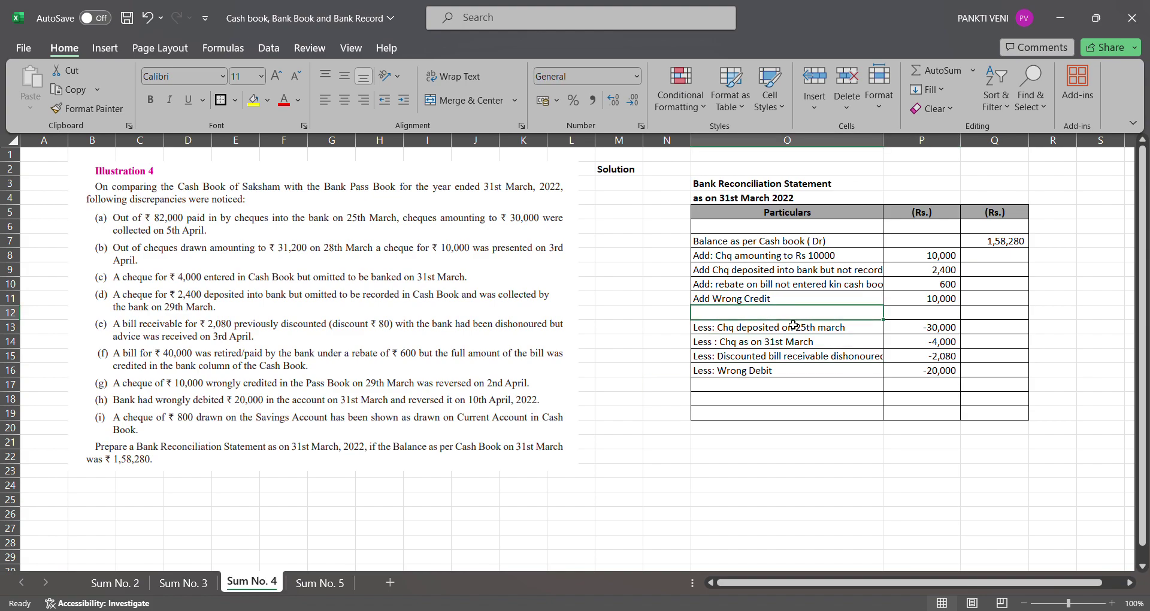
{"action": "key", "text": "shift+space"}
{"action": "key", "text": "ctrl+shift+plus"}
- Fill row 12 with the particulars "Add Chq Drawn on savings bank A/c but" and an amount of 800
{"action": "type", "text": "Ad"}
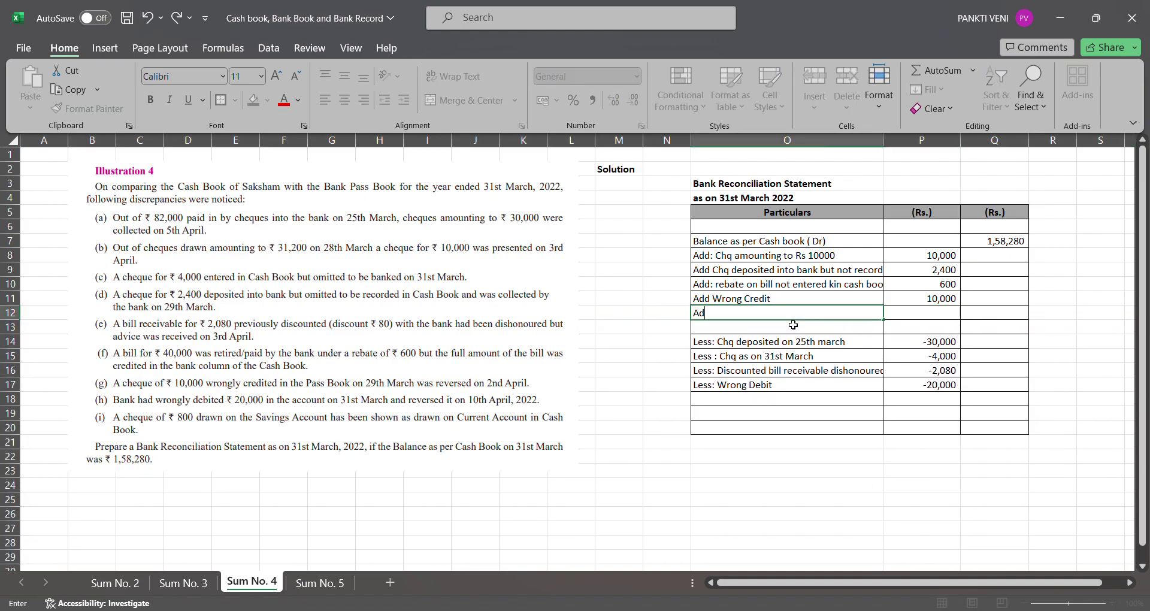
{"action": "type", "text": "d C"}
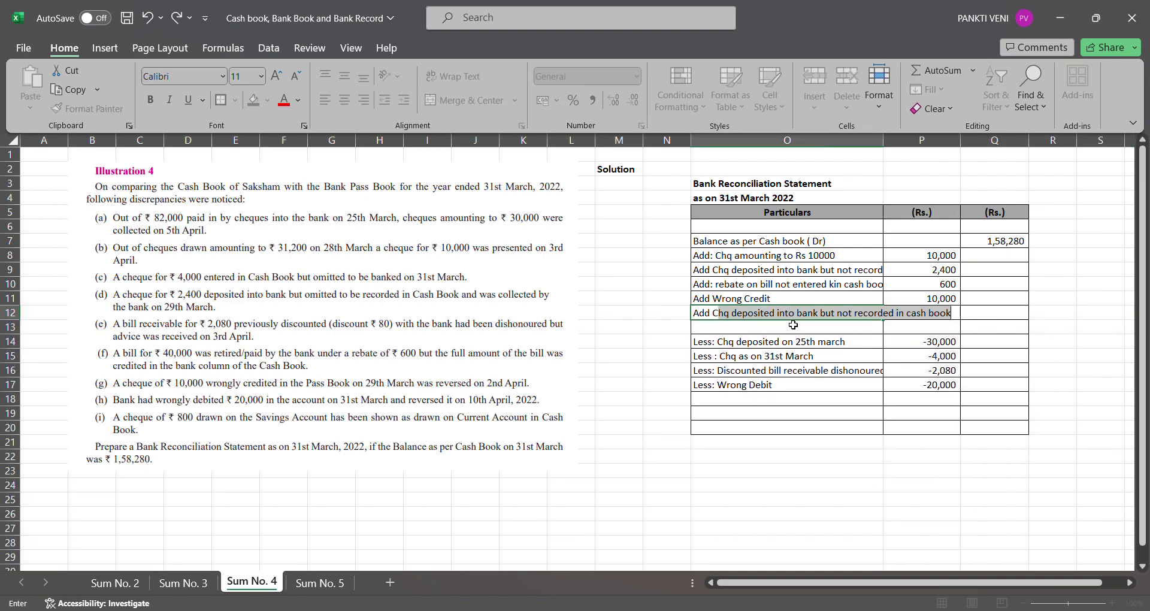
{"action": "type", "text": "hq Draw"}
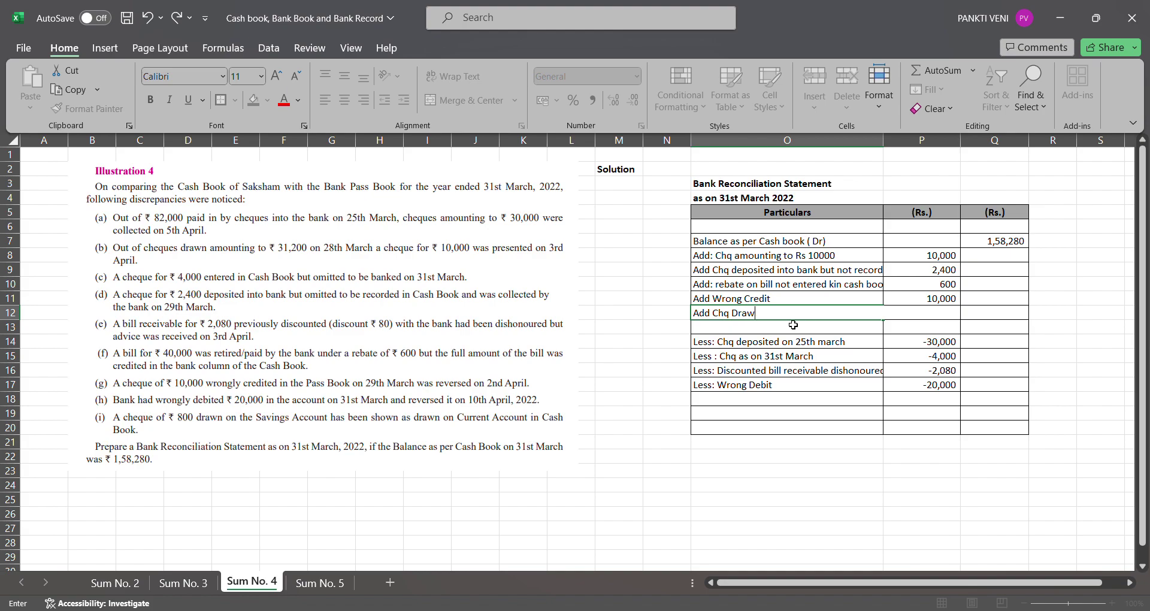
{"action": "type", "text": "n on savings bank A/c but"}
{"action": "key", "text": "Return"}
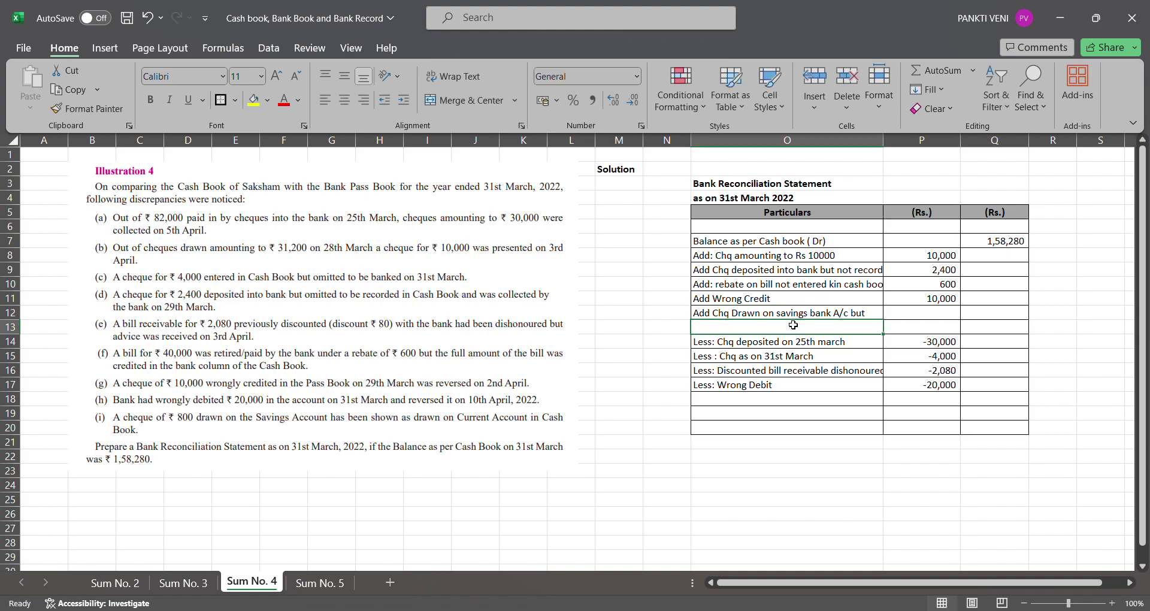
{"action": "key", "text": "Up"}
{"action": "key", "text": "Right"}
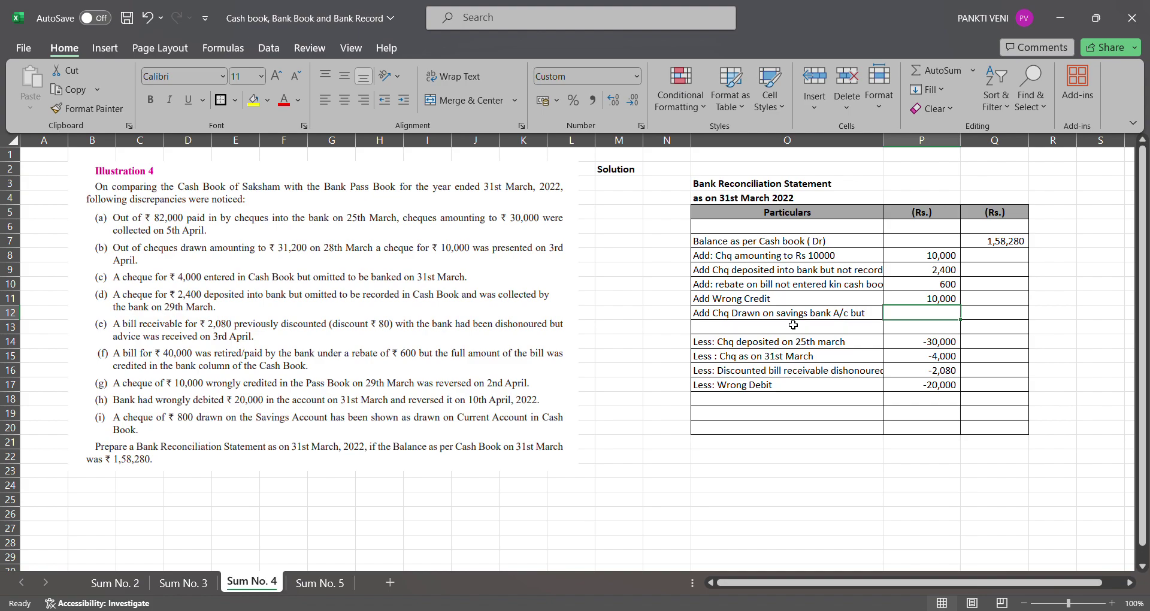
{"action": "type", "text": "800"}
{"action": "key", "text": "Return"}
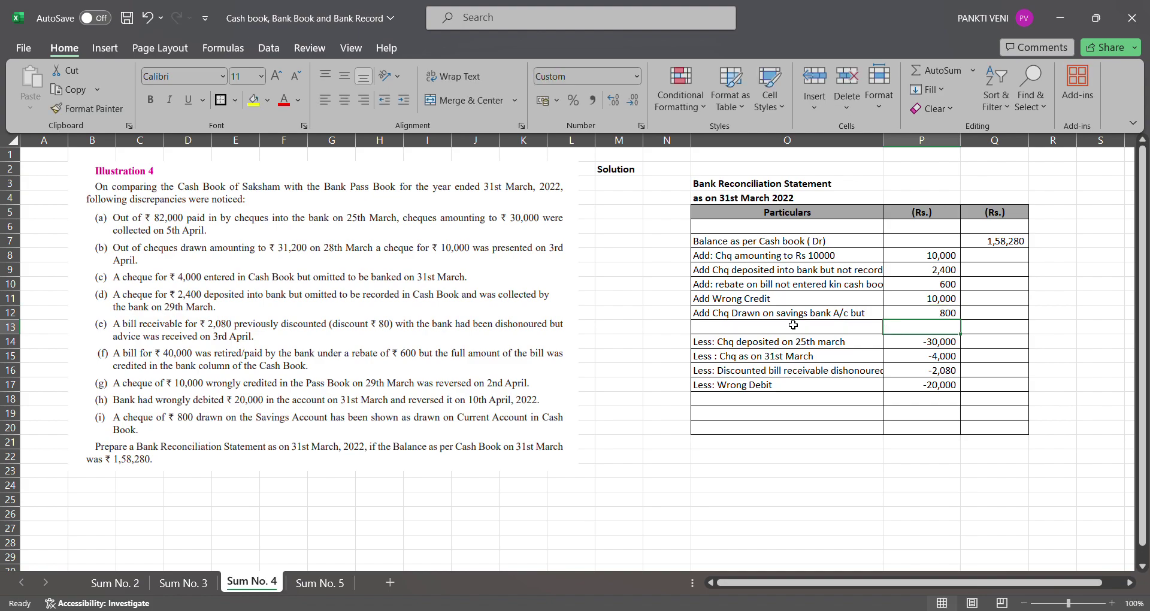
- Total the additions P8:P12 with a SUM formula in cell Q12
{"action": "key", "text": "Right"}
{"action": "key", "text": "Up"}
{"action": "type", "text": "=sum"}
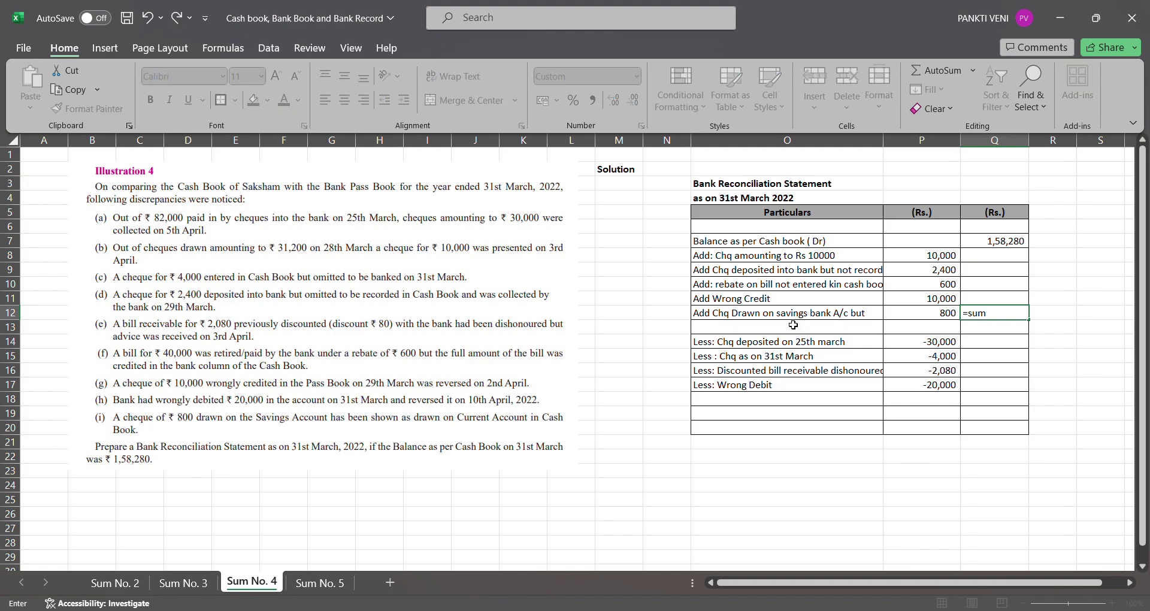
{"action": "type", "text": "("}
{"action": "key", "text": "Left"}
{"action": "key", "text": "shift+Up"}
{"action": "key", "text": "shift+Up"}
{"action": "key", "text": "shift+Up"}
{"action": "key", "text": "shift+Up"}
{"action": "key", "text": "Return"}
{"action": "key", "text": "Up"}
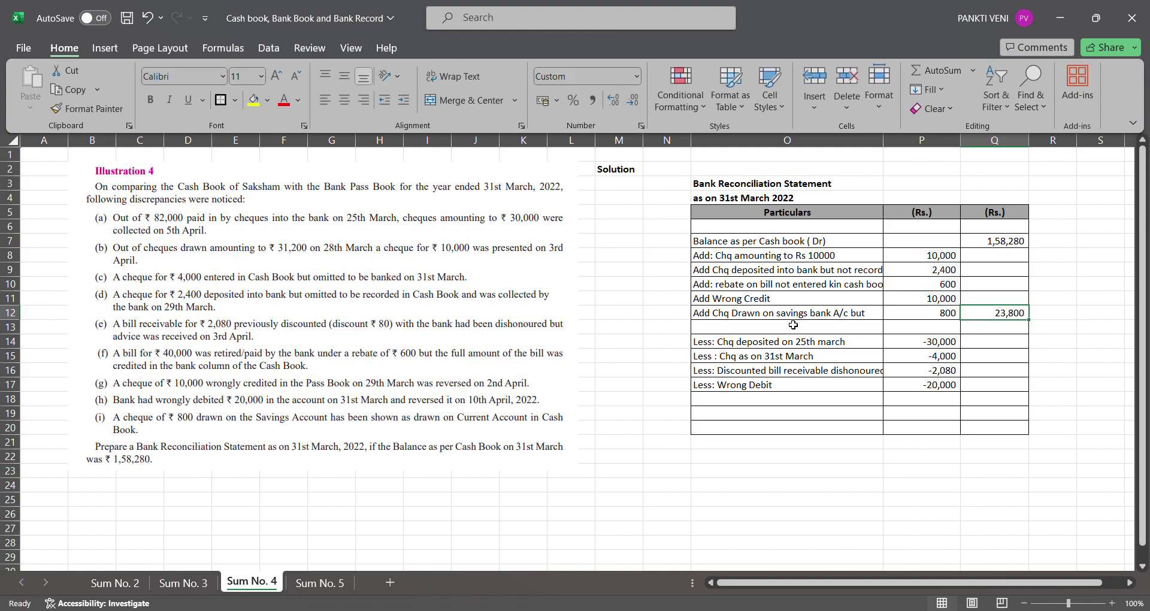
- In cell Q13, add the additions total in Q12 to the cash book balance in Q7
{"action": "key", "text": "Down"}
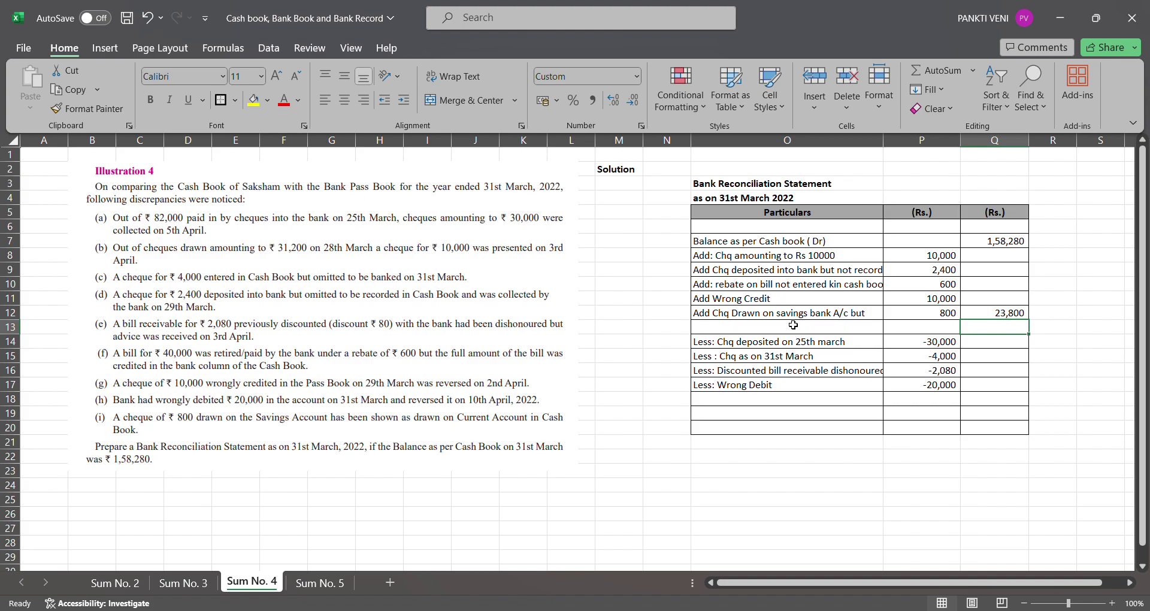
{"action": "type", "text": "="}
{"action": "key", "text": "Up"}
{"action": "type", "text": "+"}
{"action": "key", "text": "Up"}
{"action": "key", "text": "Up"}
{"action": "key", "text": "Up"}
{"action": "key", "text": "Up"}
{"action": "key", "text": "Up"}
{"action": "key", "text": "Up"}
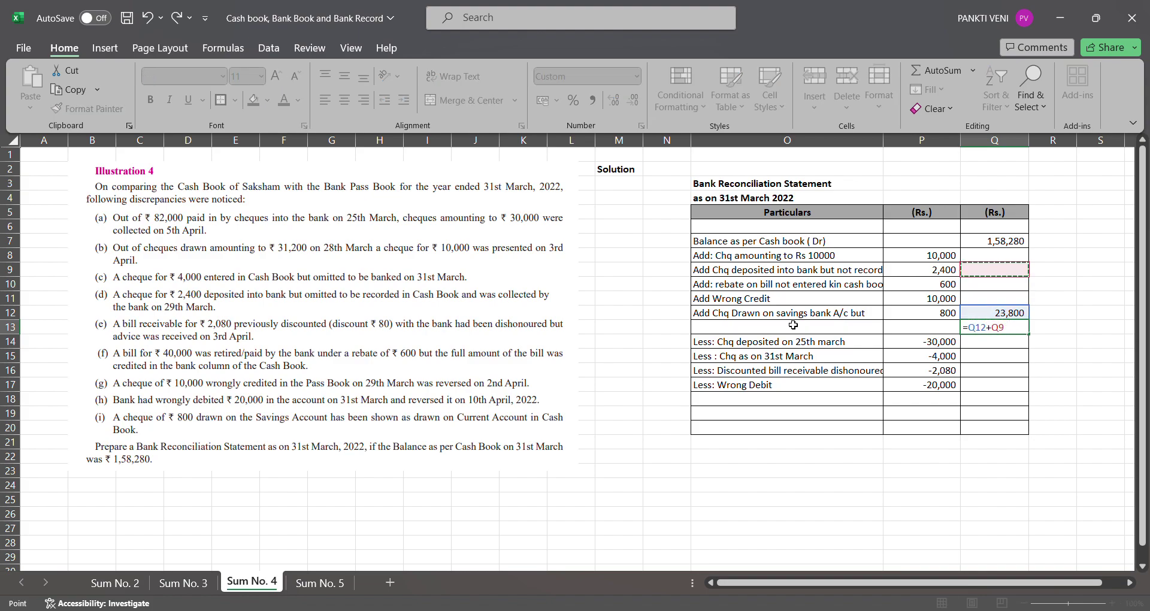
{"action": "key", "text": "Return"}
{"action": "key", "text": "Down"}
{"action": "key", "text": "Down"}
{"action": "key", "text": "Down"}
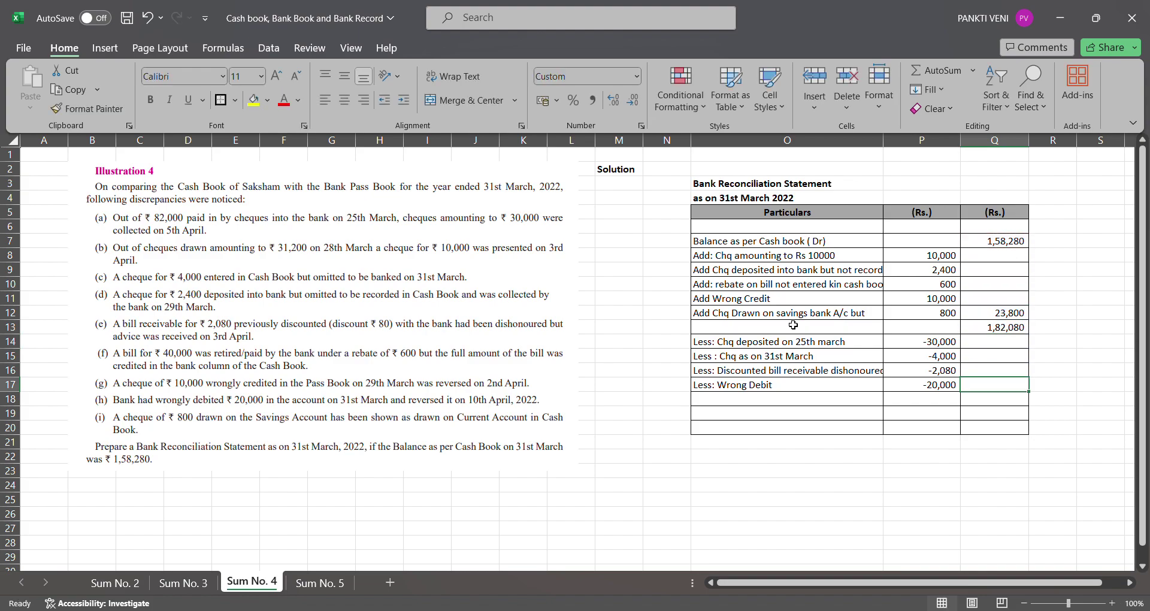
{"action": "type", "text": "=sum9"}
{"action": "key", "text": "Escape"}
{"action": "key", "text": "Left"}
{"action": "key", "text": "shift+Up"}
{"action": "key", "text": "shift+Up"}
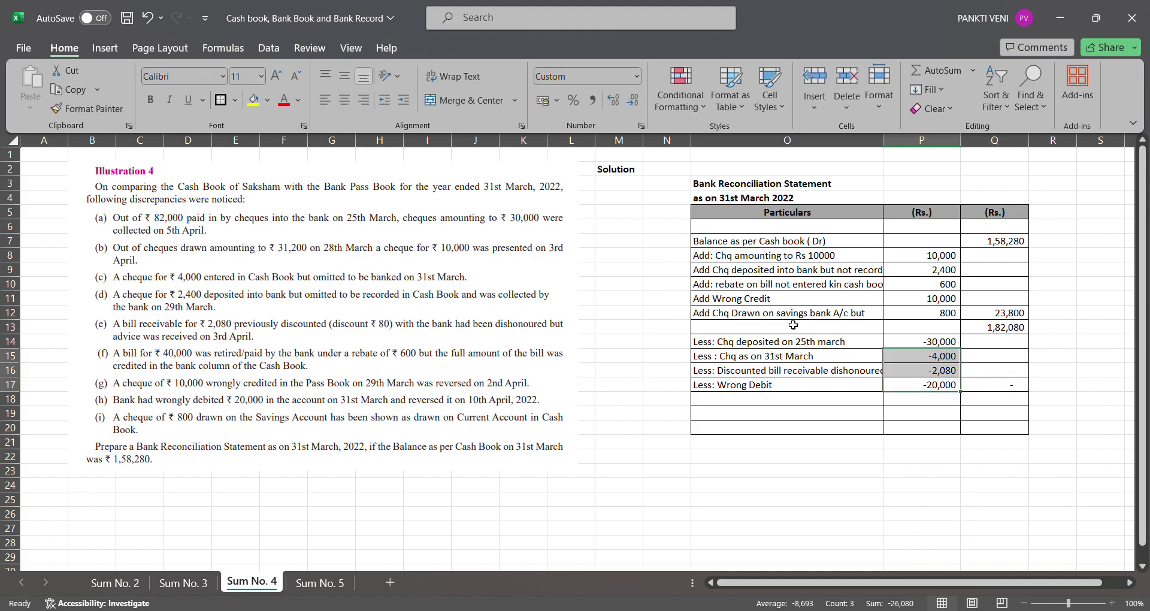
{"action": "key", "text": "Right"}
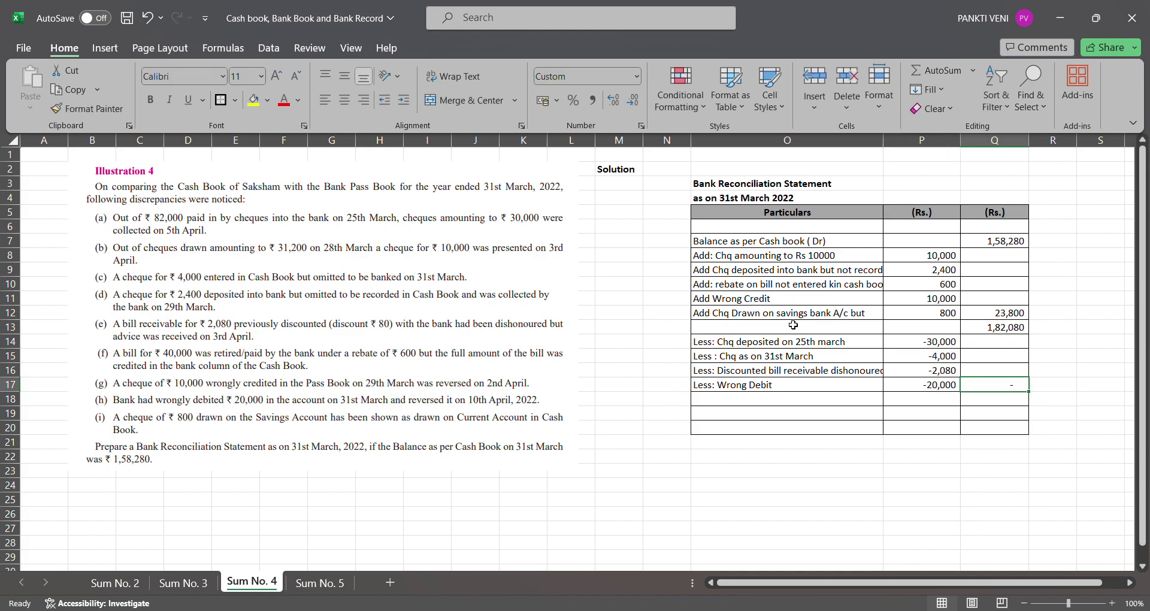
- Total the deductions P14:P17 with a SUM formula in cell Q17
{"action": "type", "text": "=sum("}
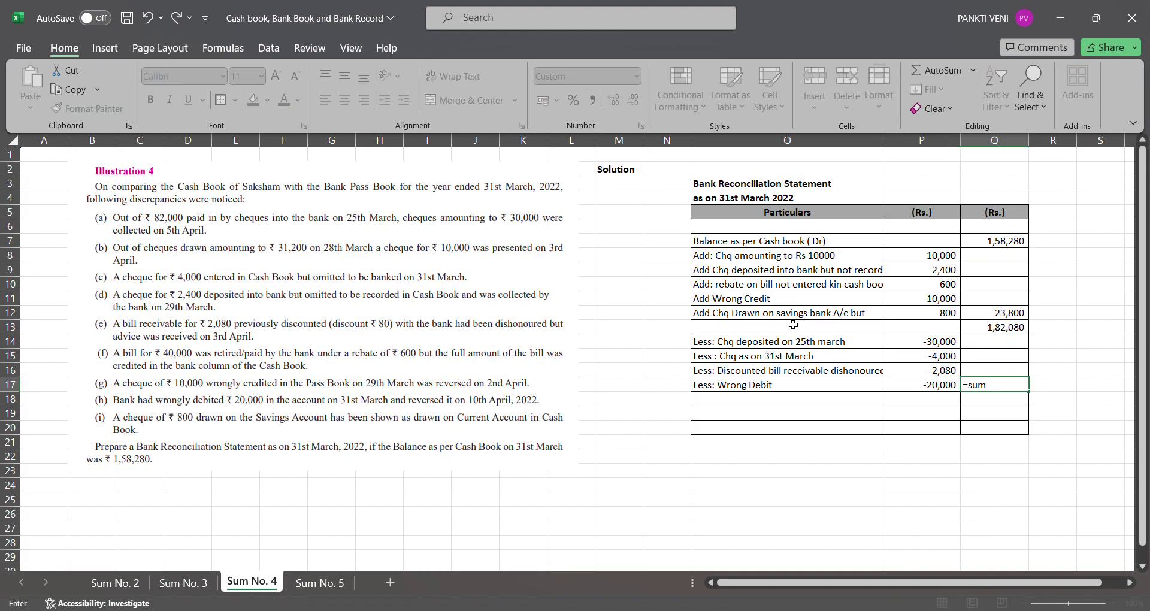
{"action": "key", "text": "Left"}
{"action": "key", "text": "shift+Up"}
{"action": "key", "text": "shift+Up"}
{"action": "key", "text": "shift+Up"}
{"action": "key", "text": "Return"}
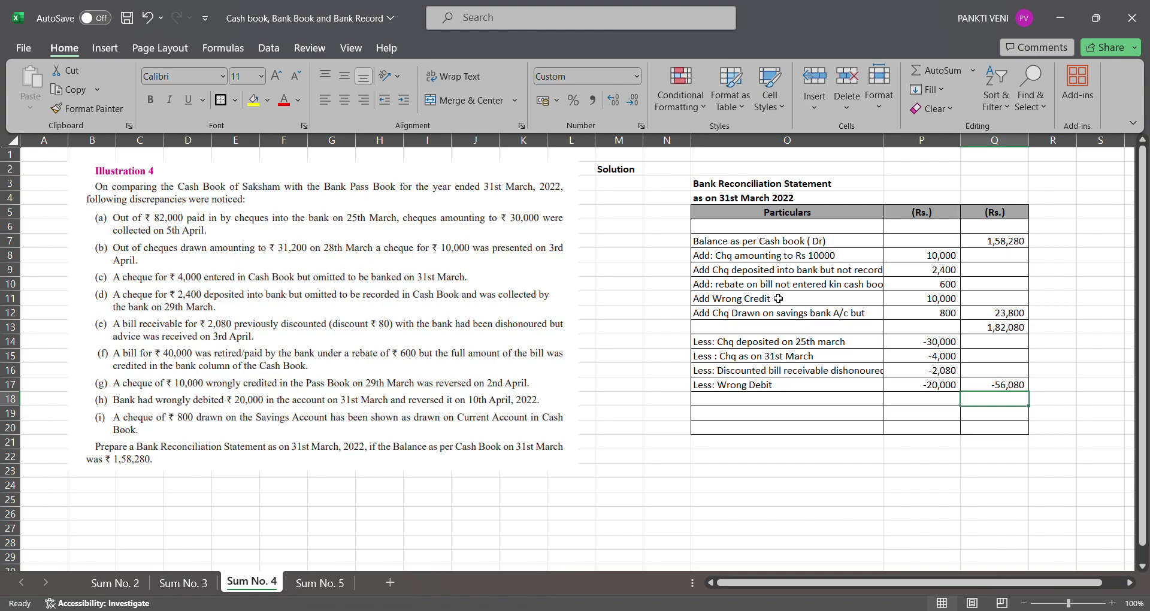
- Calculate the closing balance in cell Q18 with a SUM formula over Q13:Q17
{"action": "type", "text": "="}
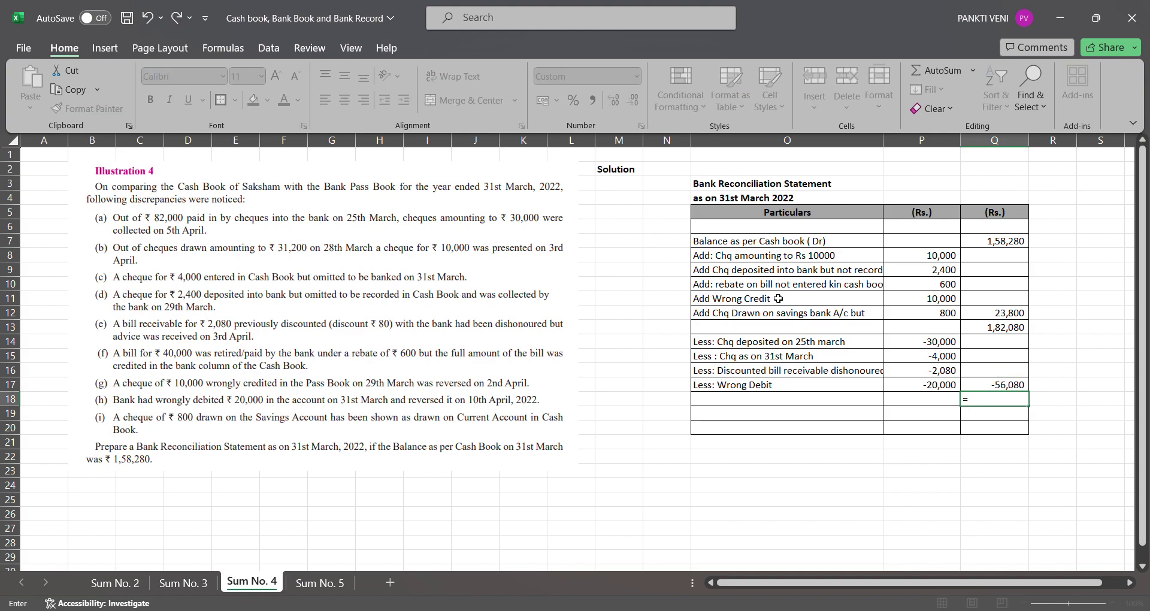
{"action": "type", "text": "sum("}
{"action": "key", "text": "Up"}
{"action": "key", "text": "shift+Up"}
{"action": "key", "text": "shift+Up"}
{"action": "key", "text": "shift+Up"}
{"action": "key", "text": "shift+Up"}
{"action": "key", "text": "Return"}
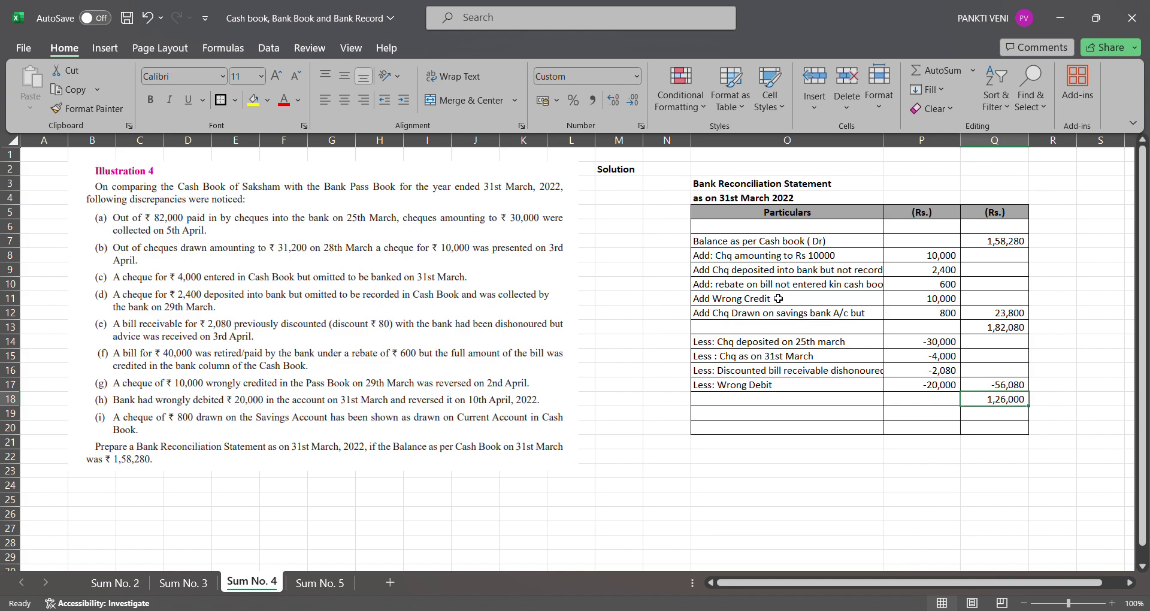
- Enter "Balance as per cahsbook" as the row 18 particulars
{"action": "key", "text": "Left"}
{"action": "key", "text": "Left"}
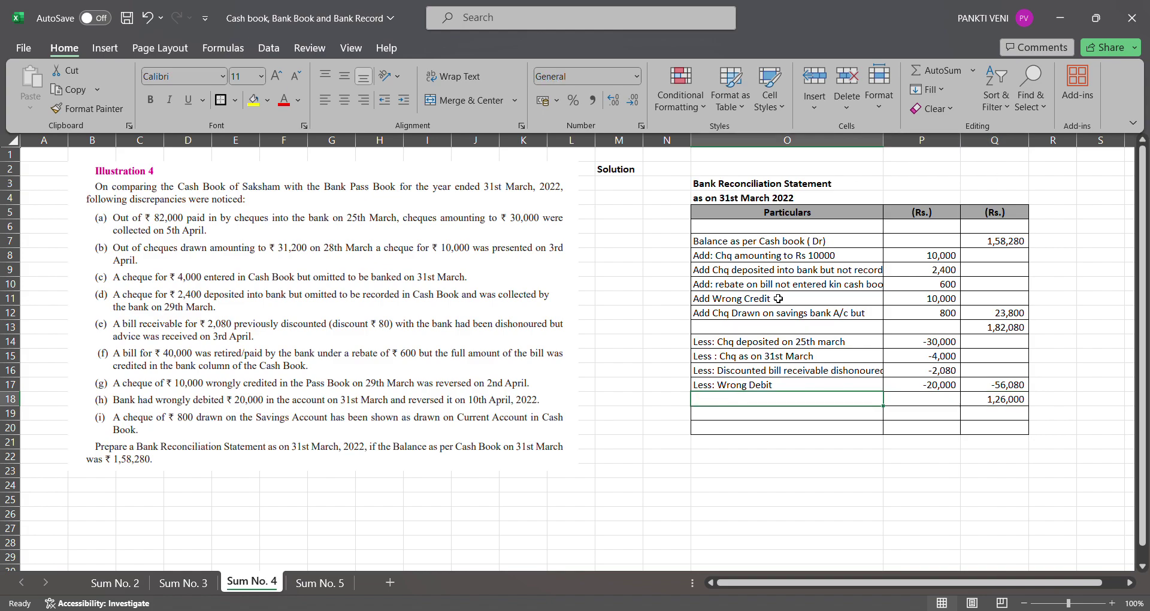
{"action": "type", "text": "Balance "}
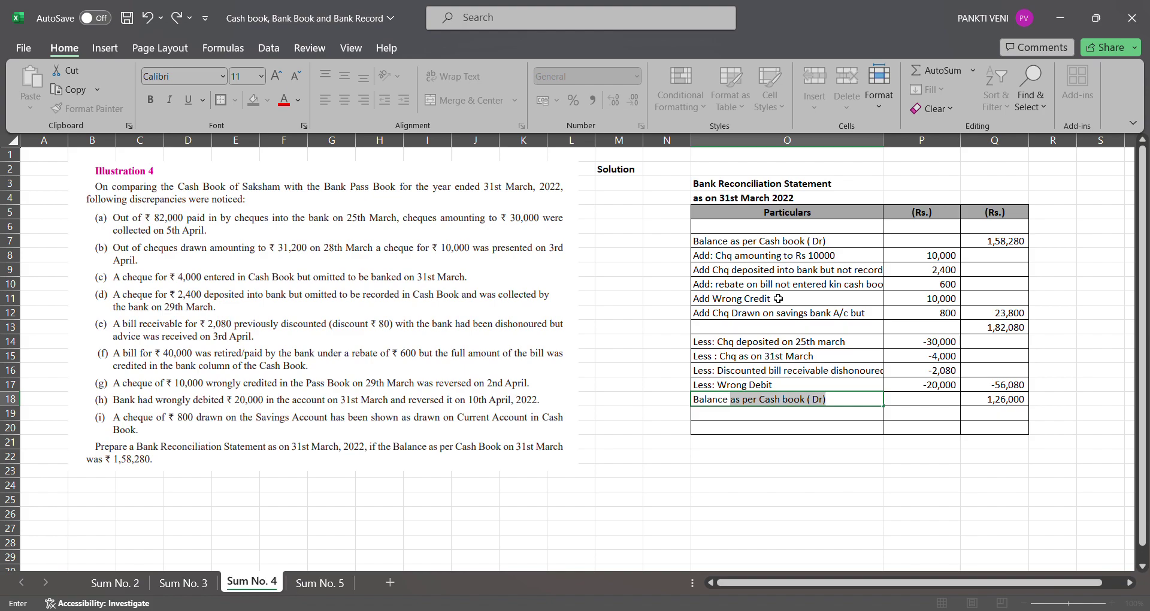
{"action": "type", "text": "as perr"}
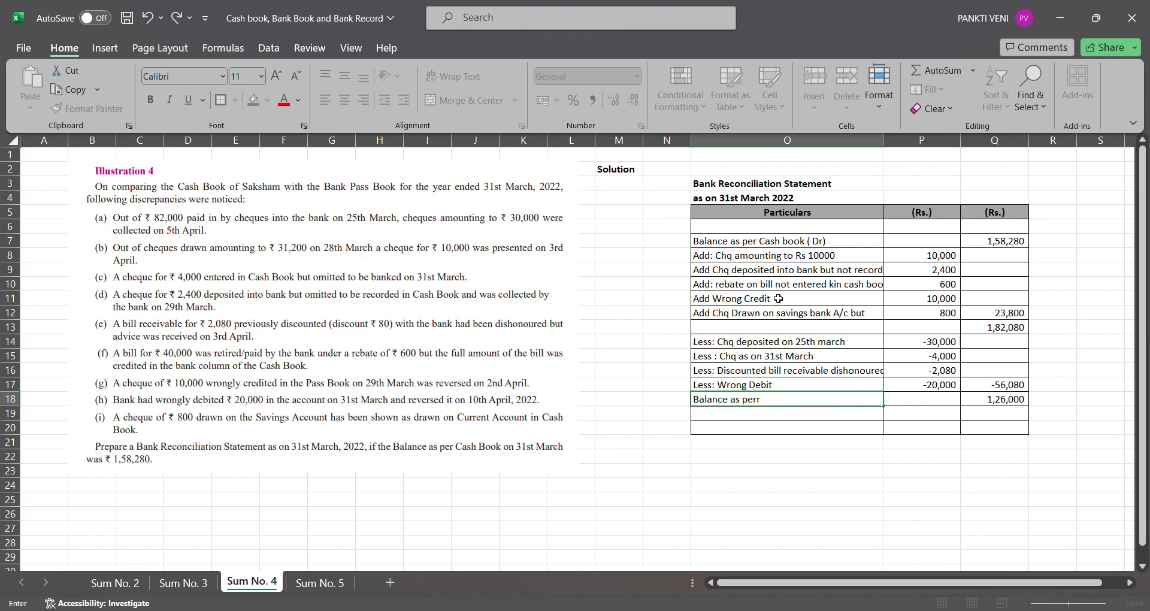
{"action": "key", "text": "BackSpace"}
{"action": "type", "text": "cahsbook"}
{"action": "key", "text": "ctrl+Return"}
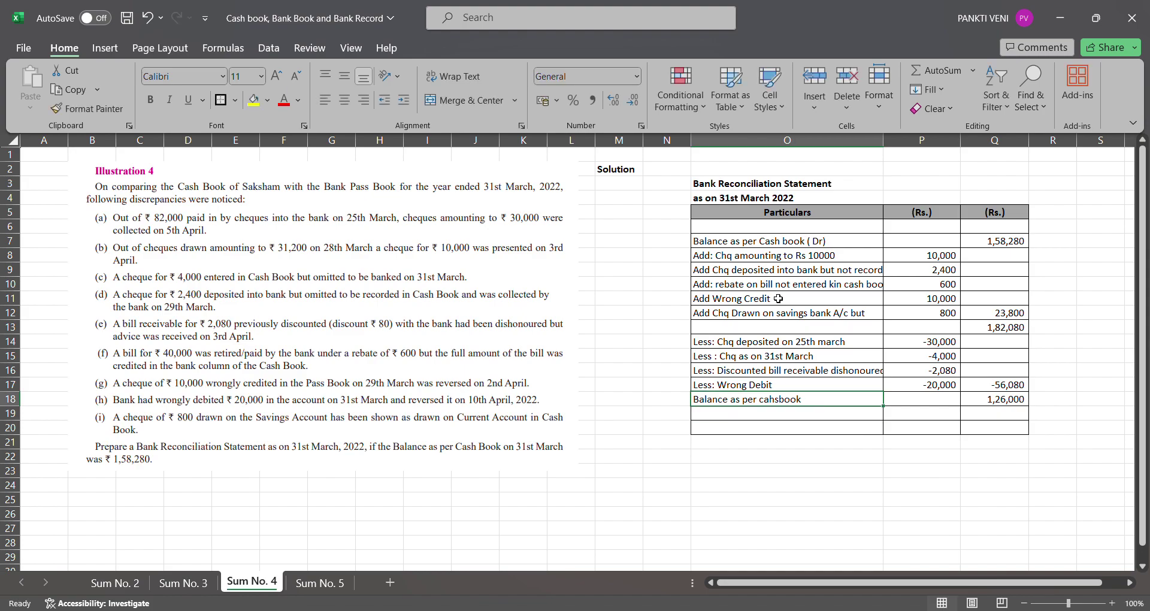
- Correct the spelling of the row 18 particulars to "Balance as per cashbook"
{"action": "key", "text": "F2"}
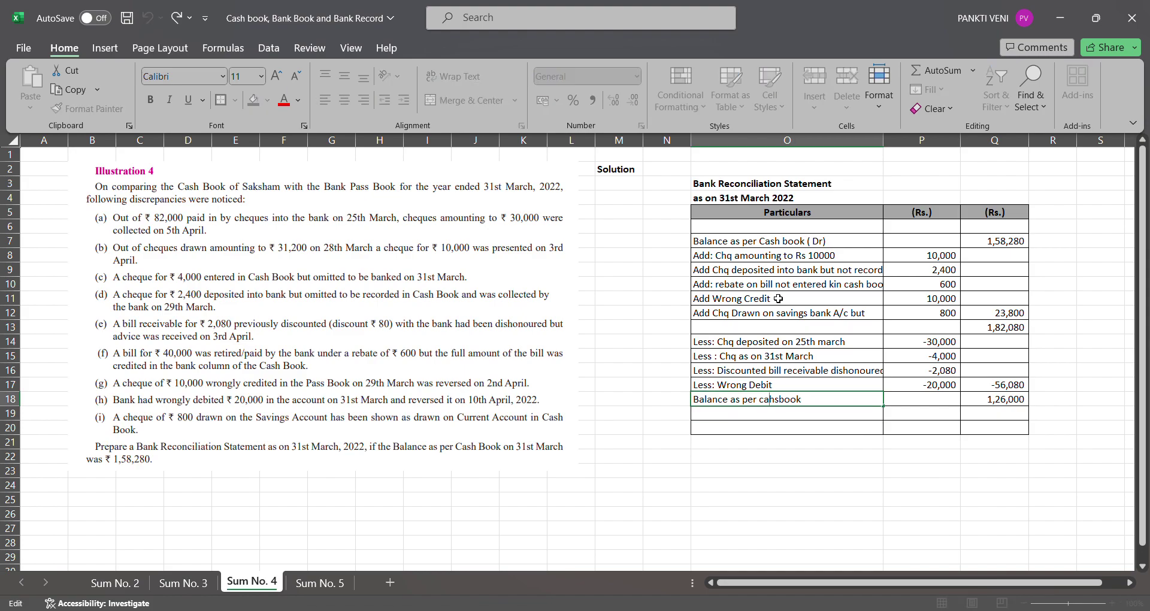
{"action": "key", "text": "BackSpace"}
{"action": "type", "text": "a"}
{"action": "key", "text": "BackSpace"}
{"action": "type", "text": "a"}
{"action": "key", "text": "Right"}
{"action": "type", "text": "h"}
{"action": "key", "text": "Tab"}
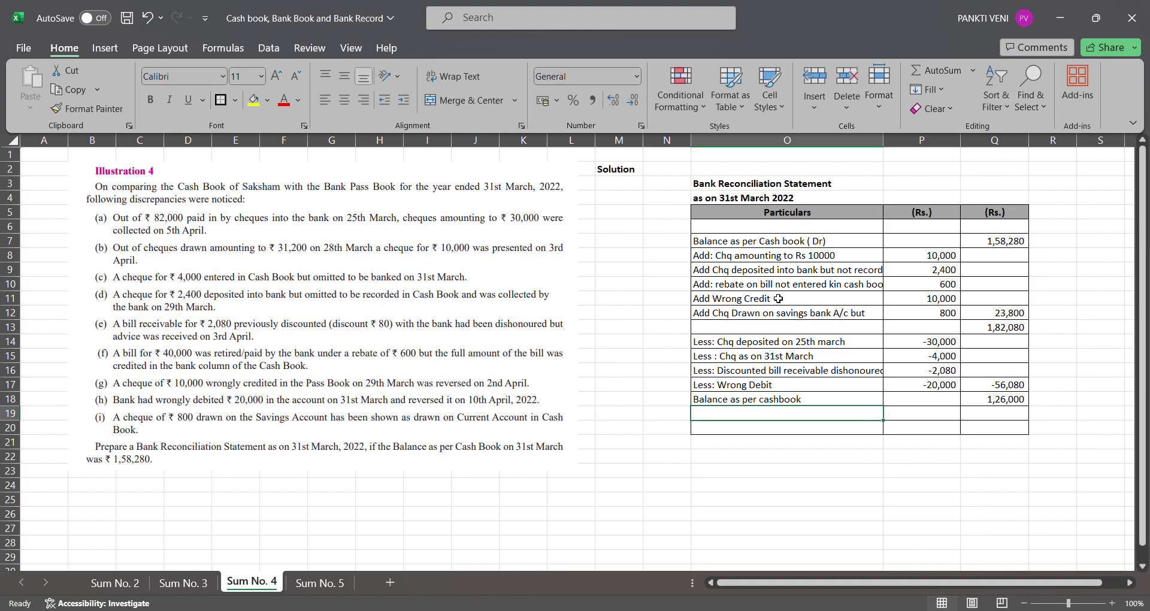
- Switch to the Sum No. 5 sheet and select the first credit-side Particulars cell of the cash book, S5
{"action": "key", "text": "shift+Right"}
{"action": "key", "text": "ctrl+Page_Down"}
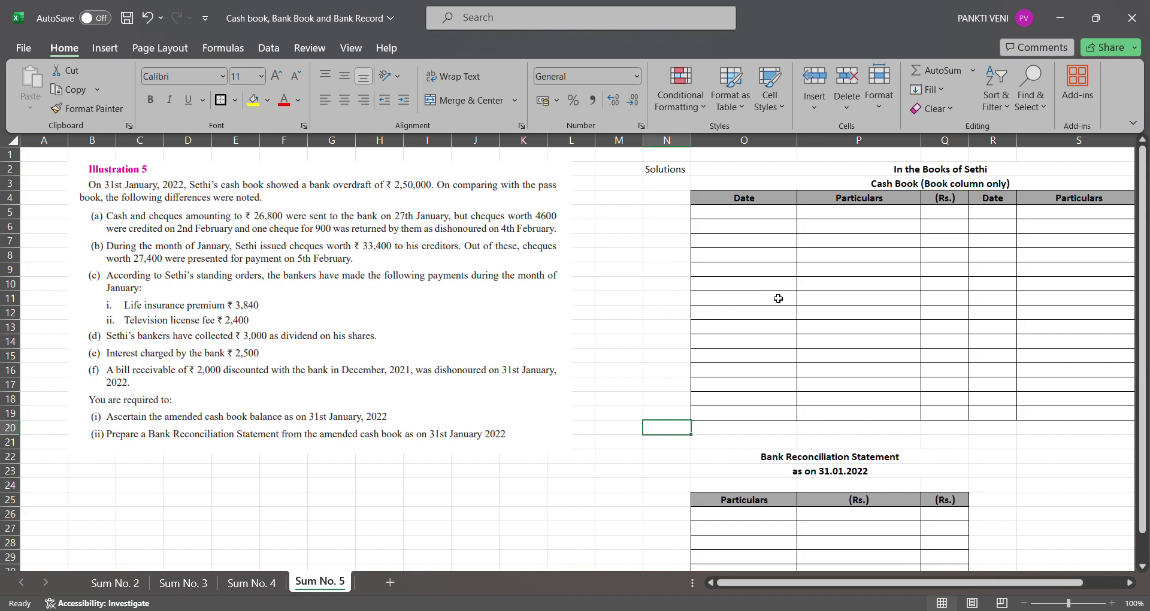
{"action": "left_click", "coordinate": [1066, 257]}
{"action": "key", "text": "Left"}
{"action": "scroll", "coordinate": [1066, 257], "scroll_direction": "right", "scroll_amount": 3}
{"action": "key", "text": "Left"}
{"action": "key", "text": "Left"}
{"action": "key", "text": "Right"}
{"action": "key", "text": "Right"}
{"action": "key", "text": "Right"}
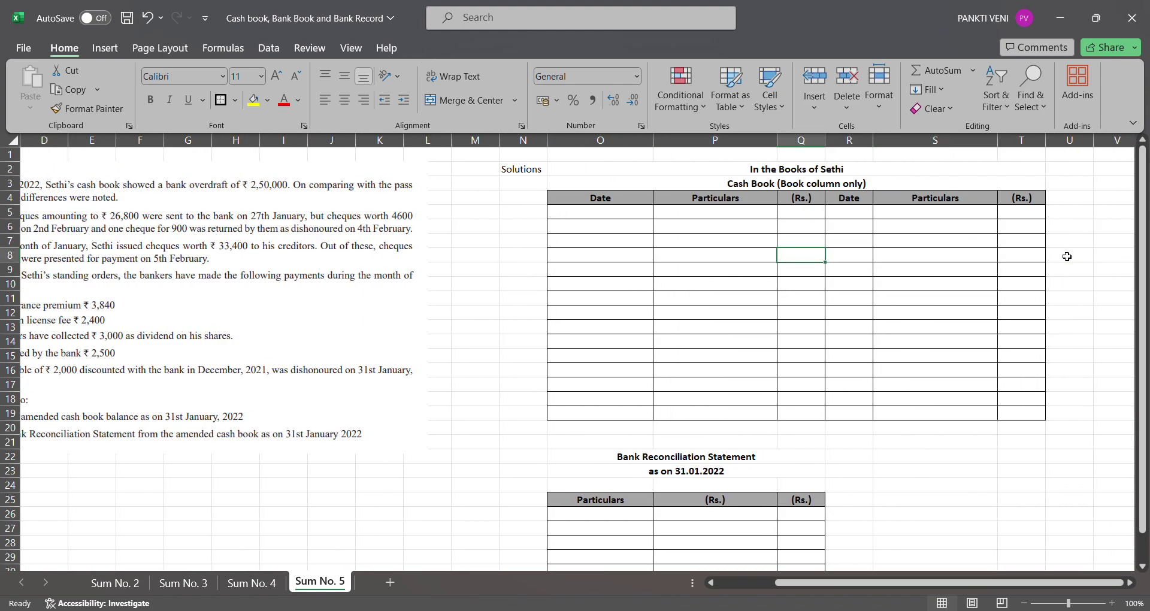
{"action": "key", "text": "Up"}
{"action": "key", "text": "Up"}
{"action": "key", "text": "Up"}
- Enter "By Balance B/d" in S5 with an amount of 250000 beside it
{"action": "type", "text": "By "}
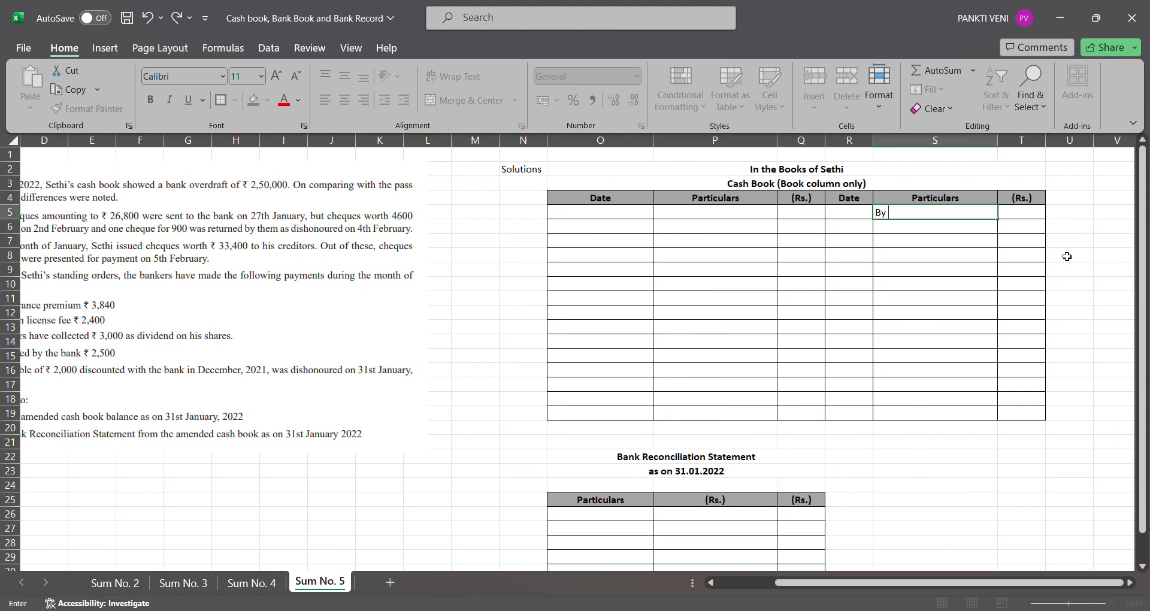
{"action": "type", "text": "Balance V"}
{"action": "type", "text": "B/d"}
{"action": "key", "text": "Tab"}
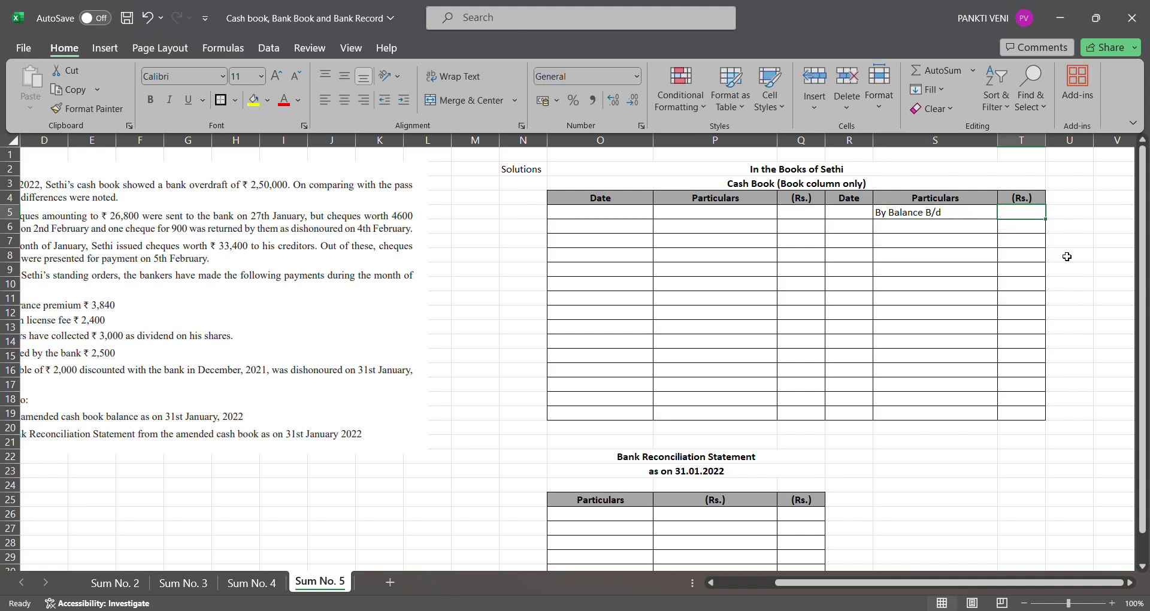
{"action": "type", "text": "250000"}
{"action": "key", "text": "Return"}
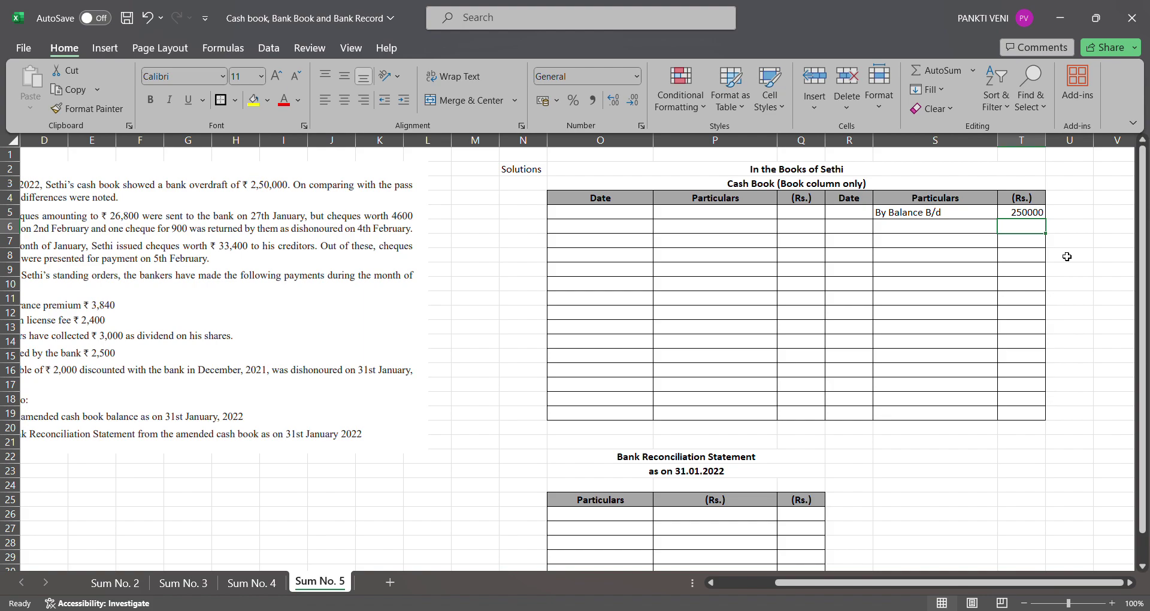
- Examine the Illustration 5 problem text and its list of cash book and pass book differences
{"action": "key", "text": "Left"}
{"action": "key", "text": "Left"}
{"action": "key", "text": "Left"}
{"action": "key", "text": "Left"}
{"action": "key", "text": "Left"}
{"action": "key", "text": "Left"}
{"action": "key", "text": "Left"}
{"action": "key", "text": "Left"}
{"action": "key", "text": "Left"}
{"action": "key", "text": "Left"}
{"action": "key", "text": "Left"}
{"action": "key", "text": "Left"}
{"action": "key", "text": "Left"}
{"action": "key", "text": "Left"}
{"action": "key", "text": "Left"}
{"action": "key", "text": "Left"}
{"action": "key", "text": "Left"}
{"action": "key", "text": "Left"}
{"action": "key", "text": "Left"}
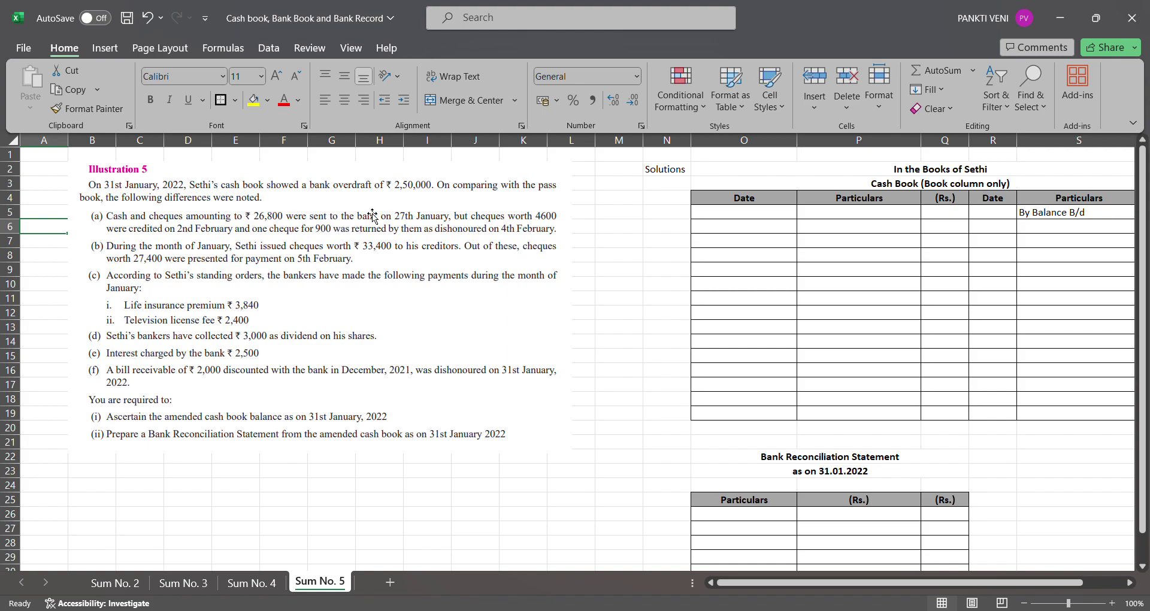
- Correct the cash book heading in row 3 to read "Cash Book (Bank column only)"
{"action": "left_click", "coordinate": [847, 229]}
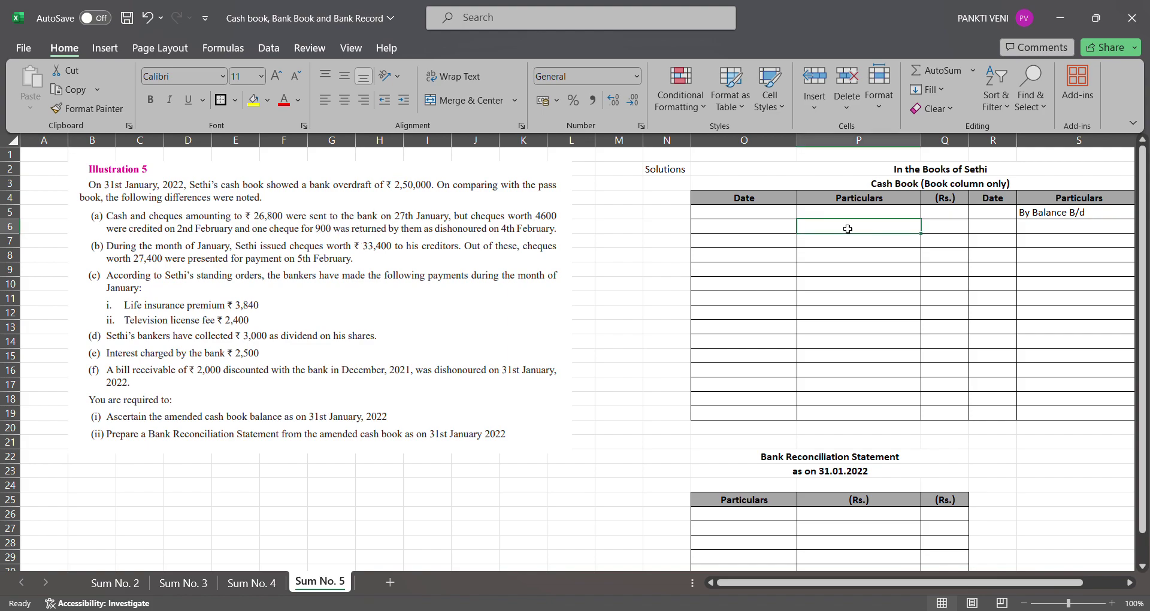
{"action": "key", "text": "Up"}
{"action": "key", "text": "Up"}
{"action": "key", "text": "Up"}
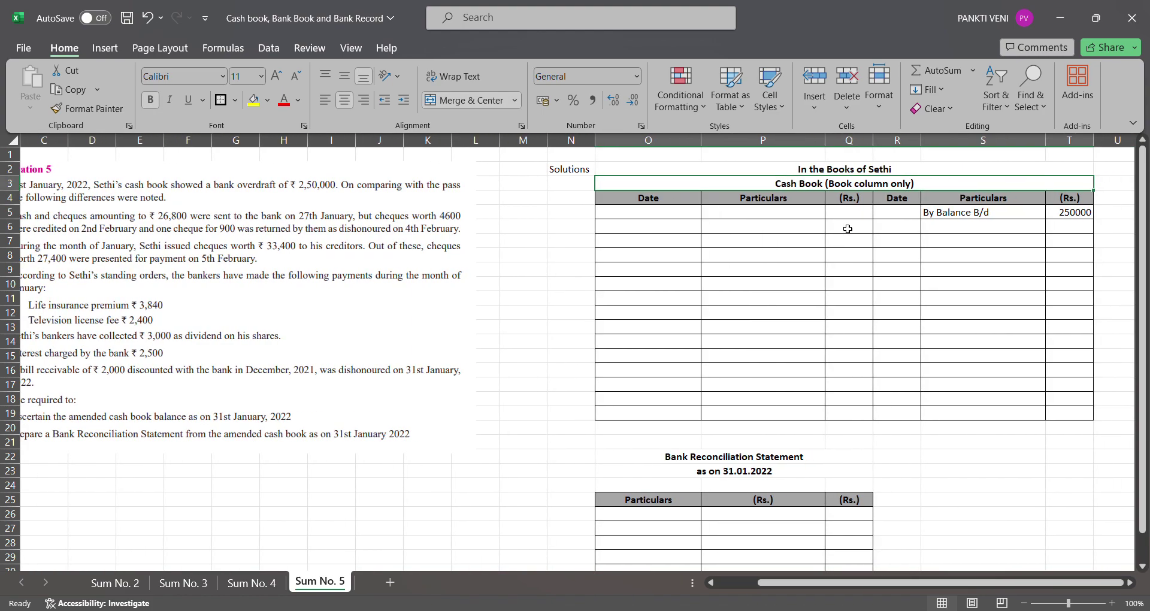
{"action": "key", "text": "F2"}
{"action": "key", "text": "shift+Left"}
{"action": "key", "text": "shift+Left"}
{"action": "key", "text": "shift+Left"}
{"action": "key", "text": "shift+Left"}
{"action": "key", "text": "shift+Left"}
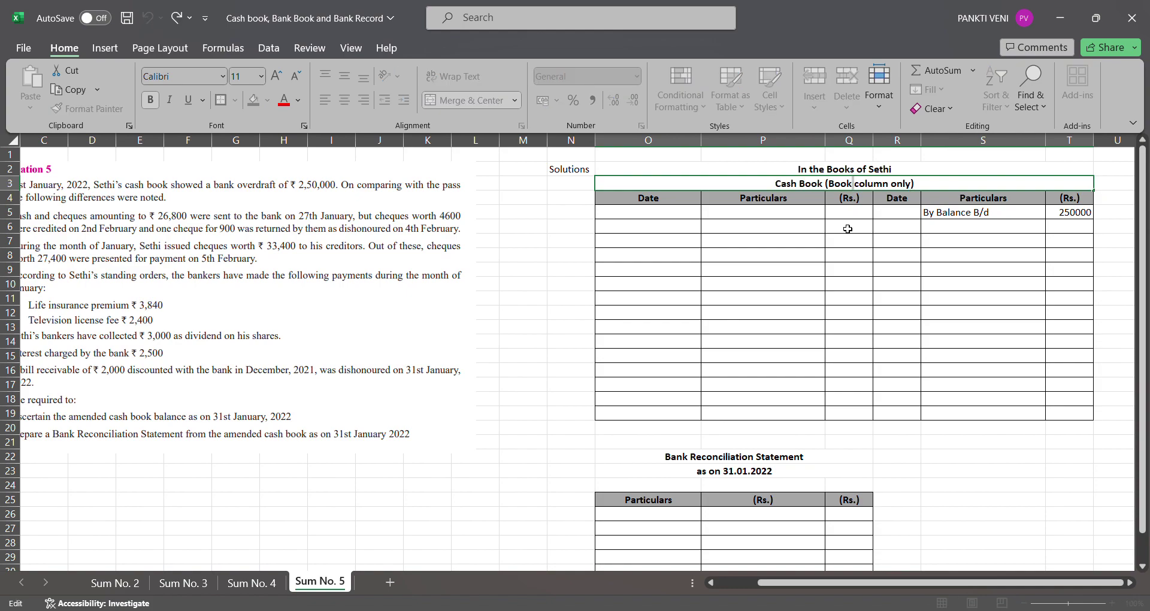
{"action": "type", "text": "Book"}
{"action": "key", "text": "shift+Left"}
{"action": "key", "text": "shift+Left"}
{"action": "key", "text": "shift+Left"}
{"action": "key", "text": "shift+Left"}
{"action": "key", "text": "shift+Left"}
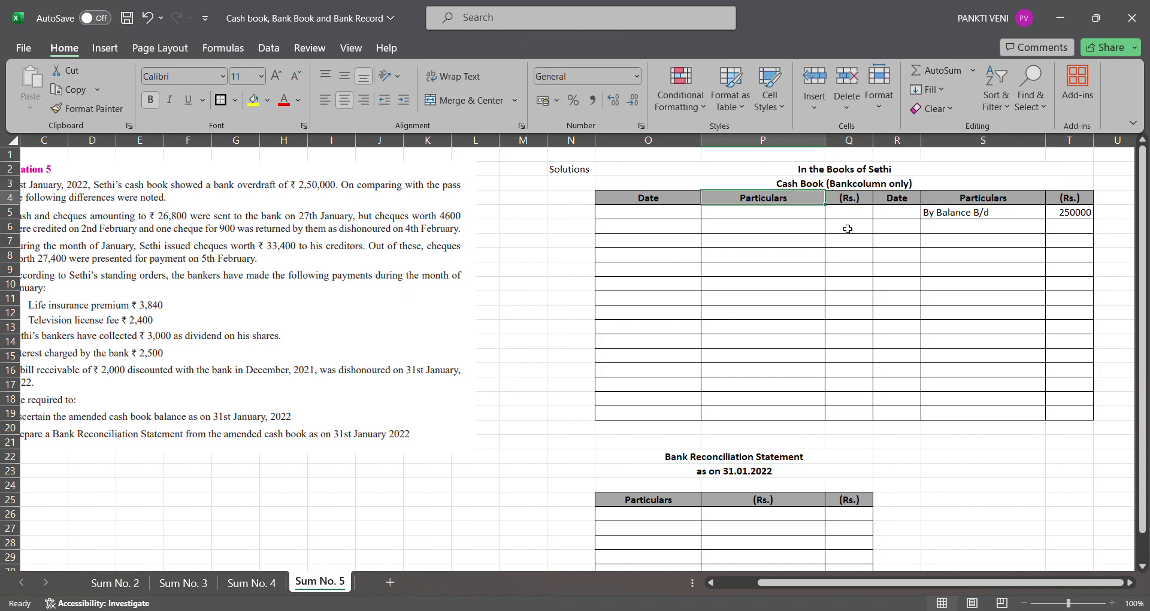
{"action": "type", "text": "Bank"}
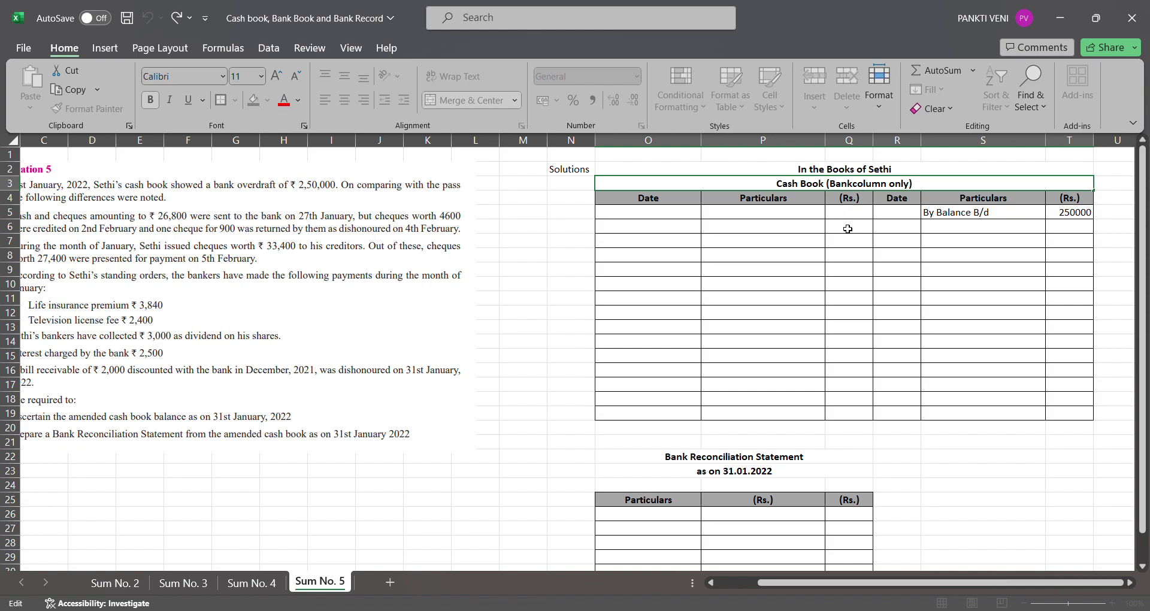
{"action": "key", "text": "Return"}
{"action": "key", "text": "Return"}
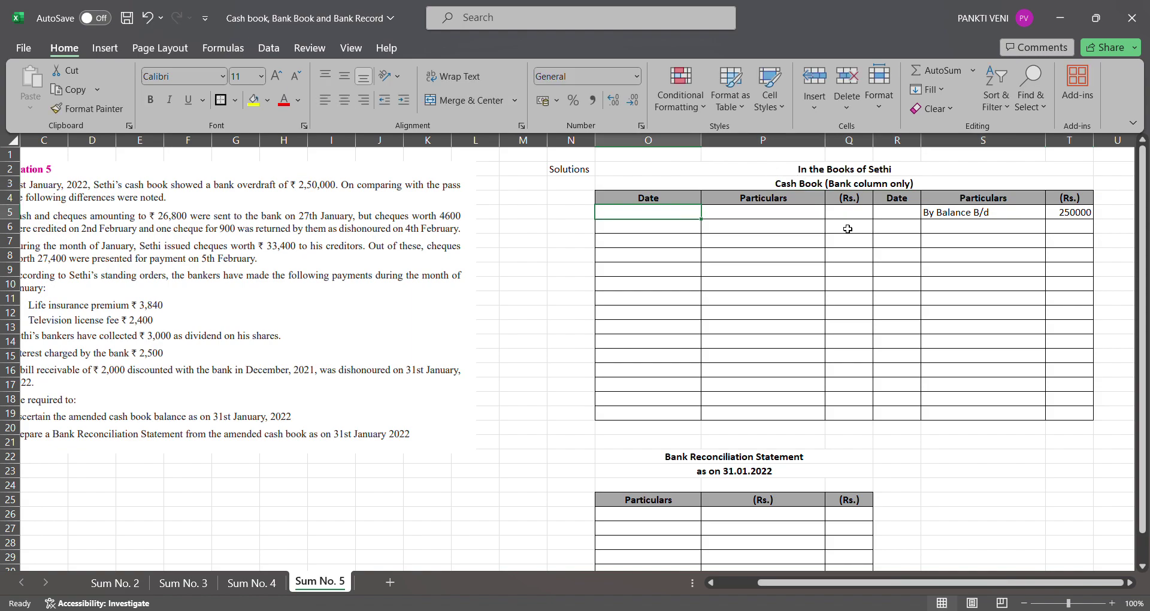
- Review differences (a) to (f) in the Illustration 5 text to decide which ones belong in the amended cash book
{"action": "key", "text": "Home"}
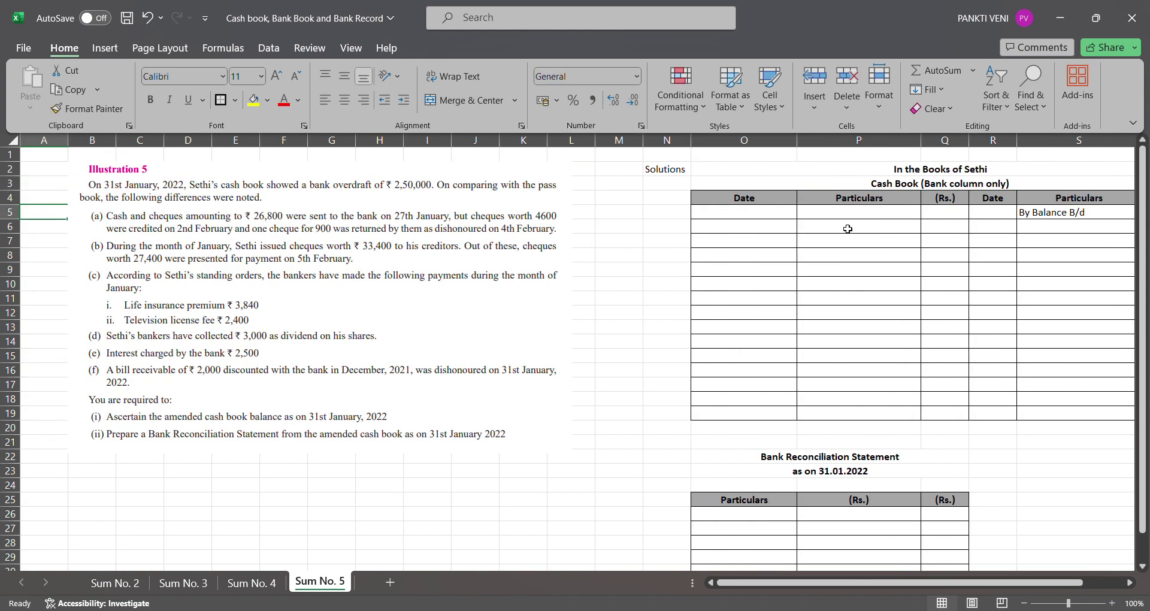
{"action": "key", "text": "Right"}
{"action": "key", "text": "Right"}
{"action": "key", "text": "Right"}
{"action": "key", "text": "Right"}
{"action": "key", "text": "Right"}
{"action": "key", "text": "Right"}
{"action": "key", "text": "Right"}
{"action": "key", "text": "Right"}
{"action": "key", "text": "Right"}
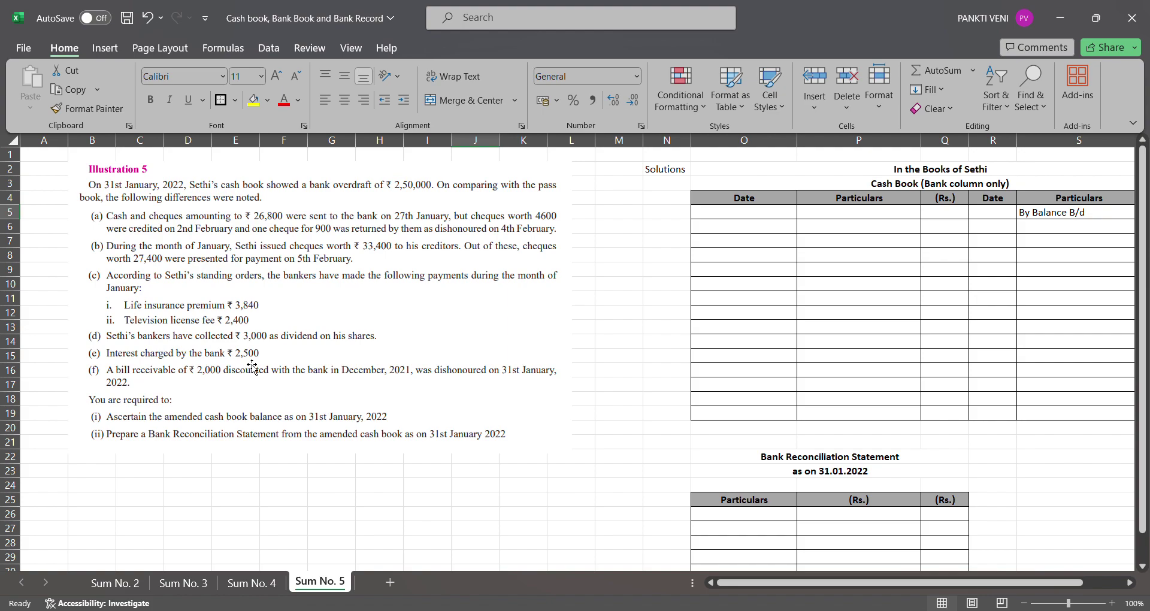
- Enter "By Drawings" in S6 with the amount beside it calculated as 3840 plus 2400
{"action": "left_click", "coordinate": [1026, 247]}
{"action": "key", "text": "Right"}
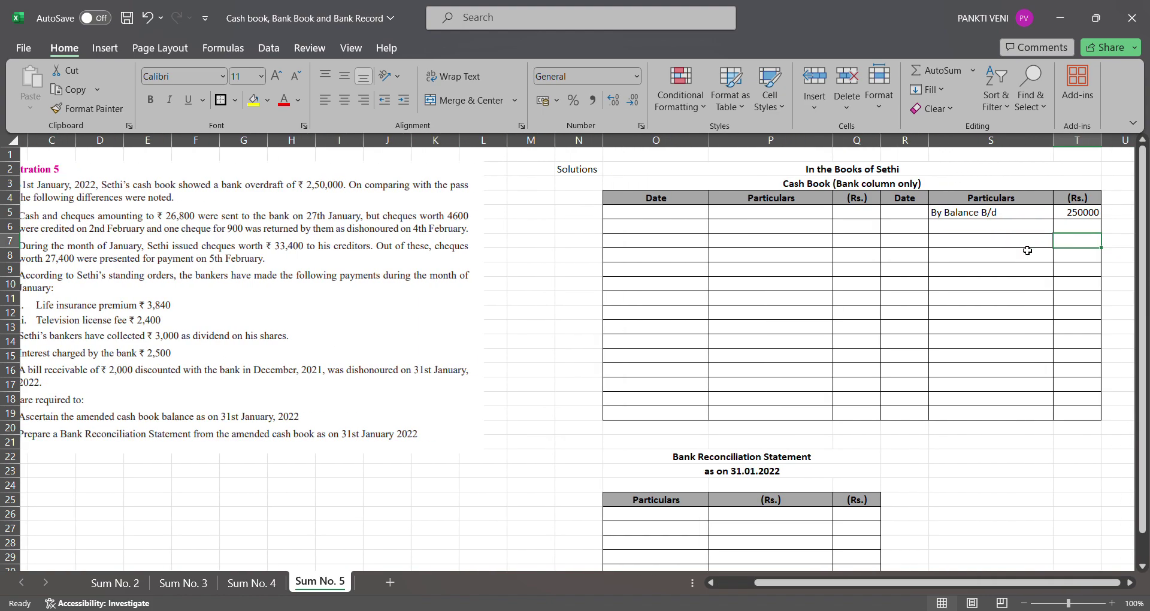
{"action": "key", "text": "Left"}
{"action": "key", "text": "Up"}
{"action": "type", "text": "By "}
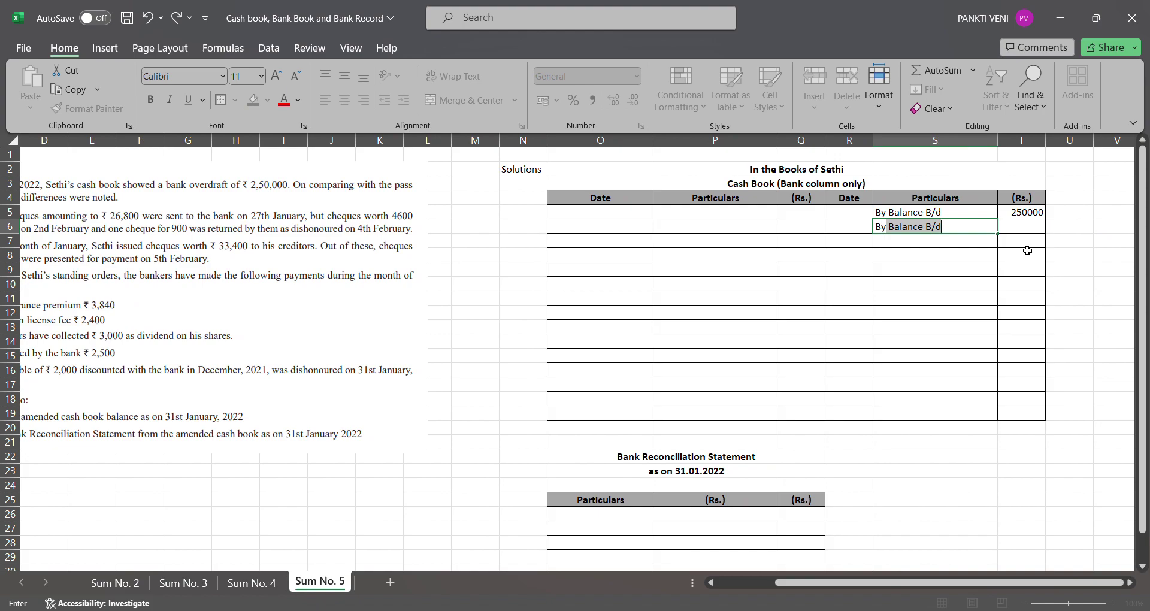
{"action": "type", "text": "Drawings"}
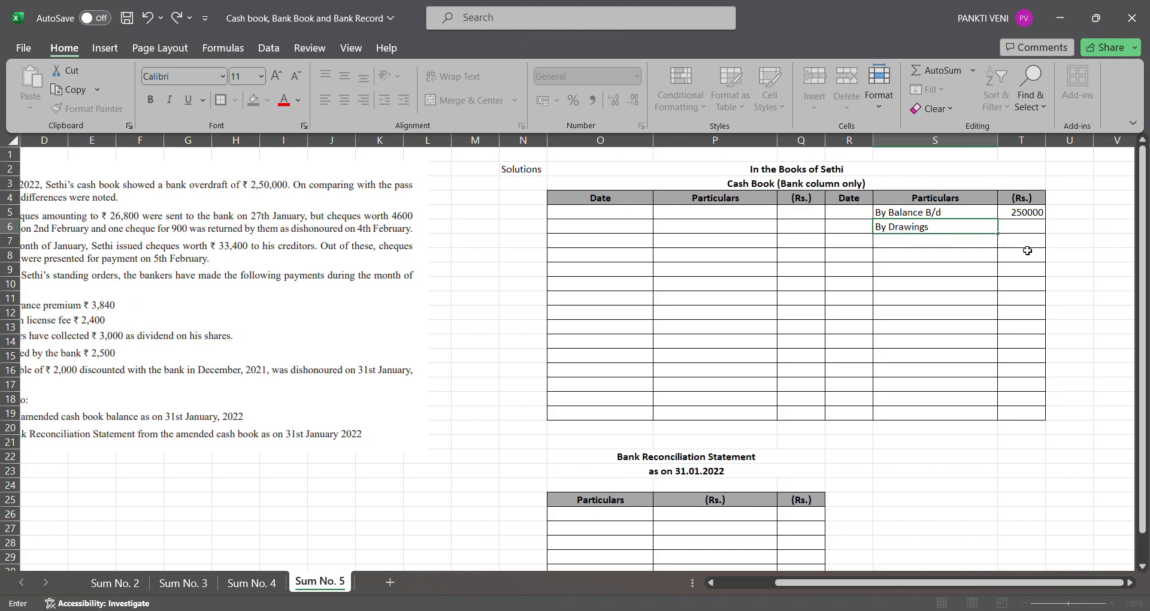
{"action": "key", "text": "Tab"}
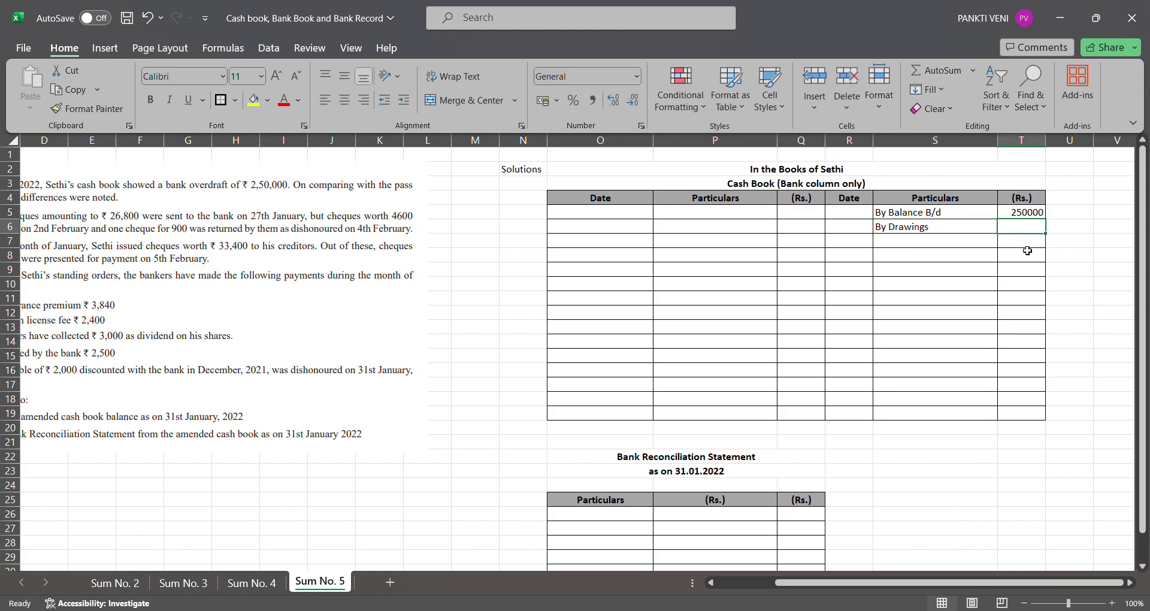
{"action": "type", "text": "+3840"}
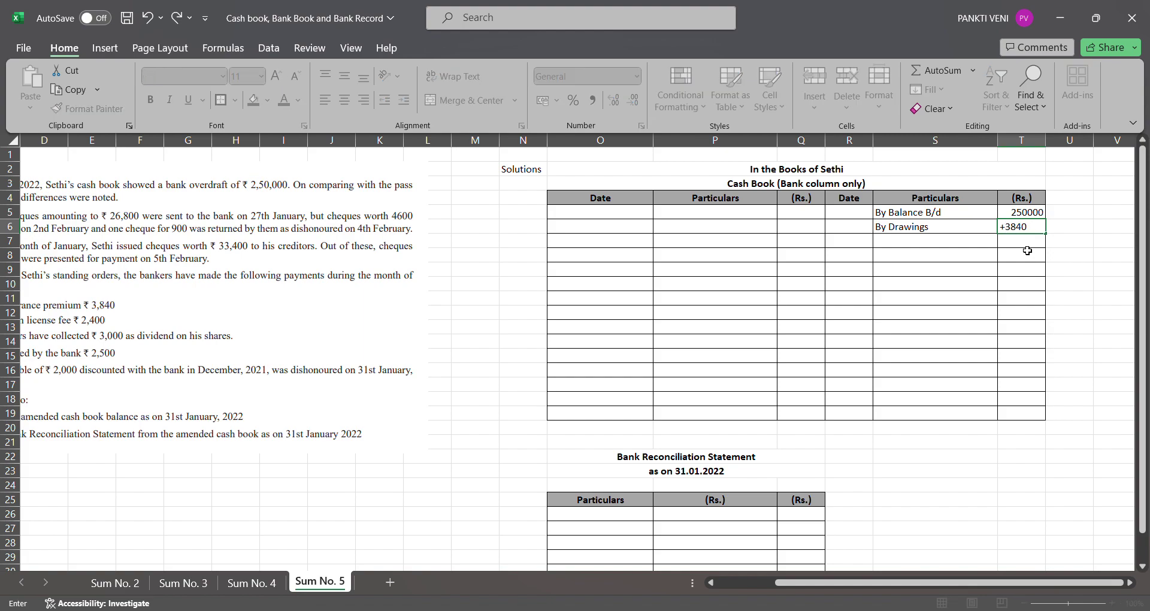
{"action": "type", "text": "-+2400"}
{"action": "key", "text": "Return"}
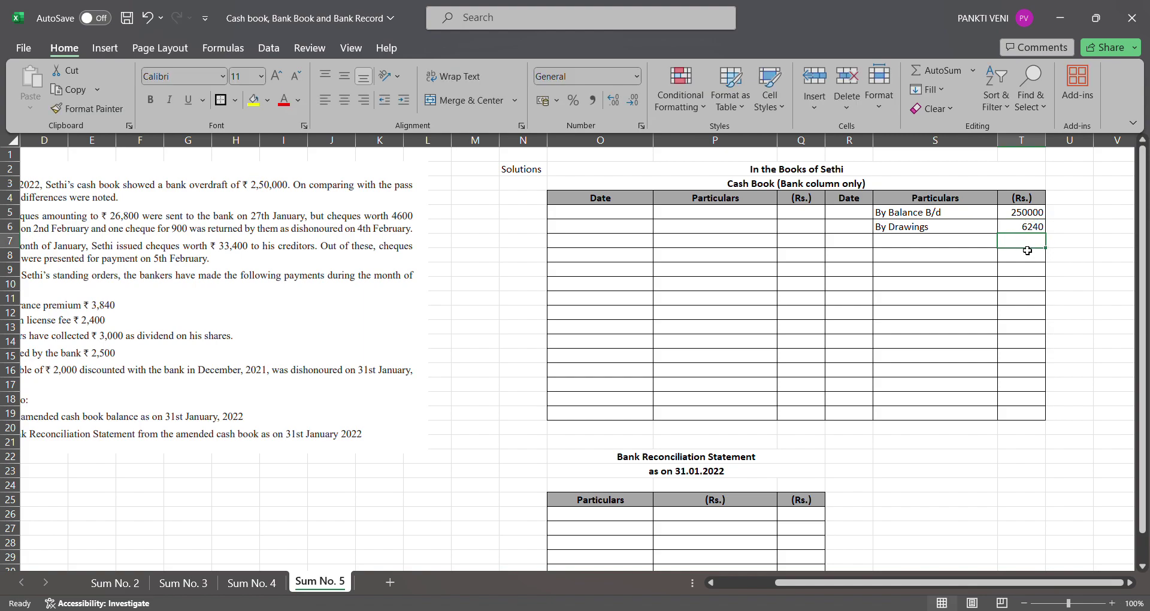
- Record the bank interest on the credit side by entering "By interest" in S7 with an amount of 2500
{"action": "key", "text": "Left"}
{"action": "key", "text": "Left"}
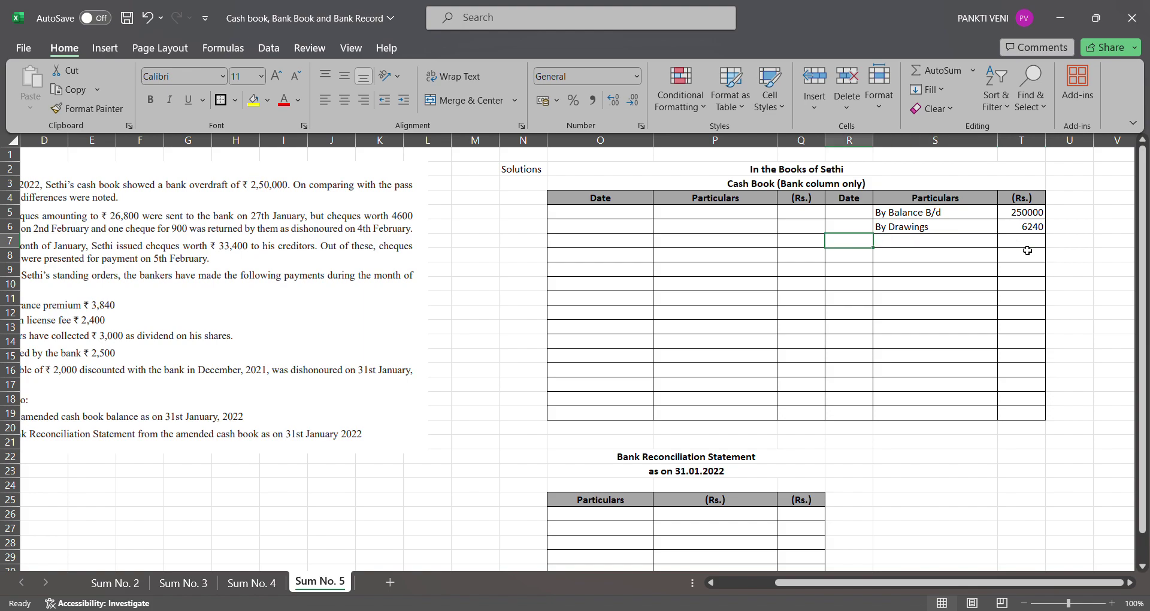
{"action": "key", "text": "Left"}
{"action": "key", "text": "Left"}
{"action": "key", "text": "Left"}
{"action": "key", "text": "Left"}
{"action": "key", "text": "Left"}
{"action": "key", "text": "Left"}
{"action": "key", "text": "Left"}
{"action": "key", "text": "Left"}
{"action": "key", "text": "Left"}
{"action": "key", "text": "Left"}
{"action": "key", "text": "Left"}
{"action": "key", "text": "Left"}
{"action": "key", "text": "Left"}
{"action": "key", "text": "Left"}
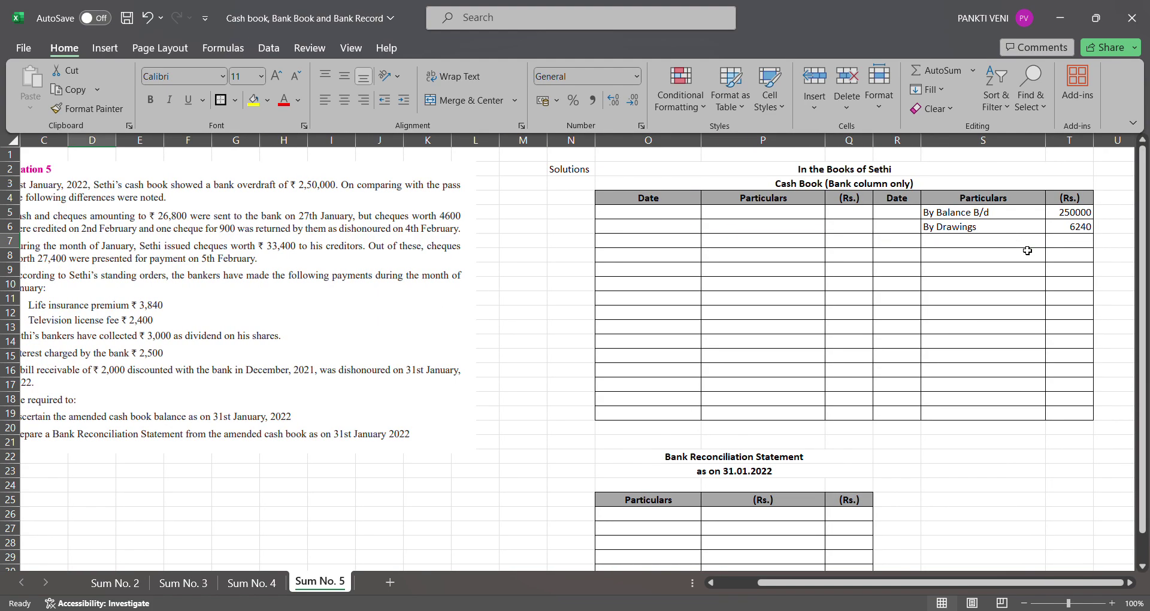
{"action": "key", "text": "Left"}
{"action": "key", "text": "Left"}
{"action": "key", "text": "Left"}
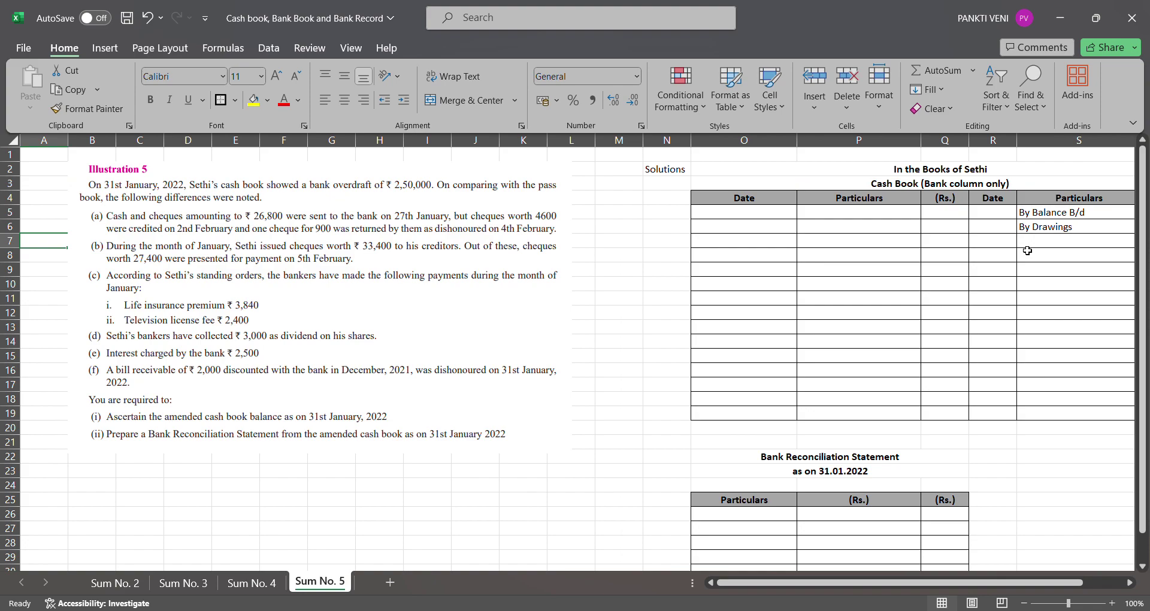
{"action": "key", "text": "Right"}
{"action": "key", "text": "Right"}
{"action": "key", "text": "Right"}
{"action": "key", "text": "Right"}
{"action": "key", "text": "Right"}
{"action": "key", "text": "Right"}
{"action": "key", "text": "Right"}
{"action": "key", "text": "Right"}
{"action": "key", "text": "Right"}
{"action": "key", "text": "Right"}
{"action": "key", "text": "Right"}
{"action": "key", "text": "Right"}
{"action": "key", "text": "Right"}
{"action": "key", "text": "Right"}
{"action": "key", "text": "Right"}
{"action": "key", "text": "Right"}
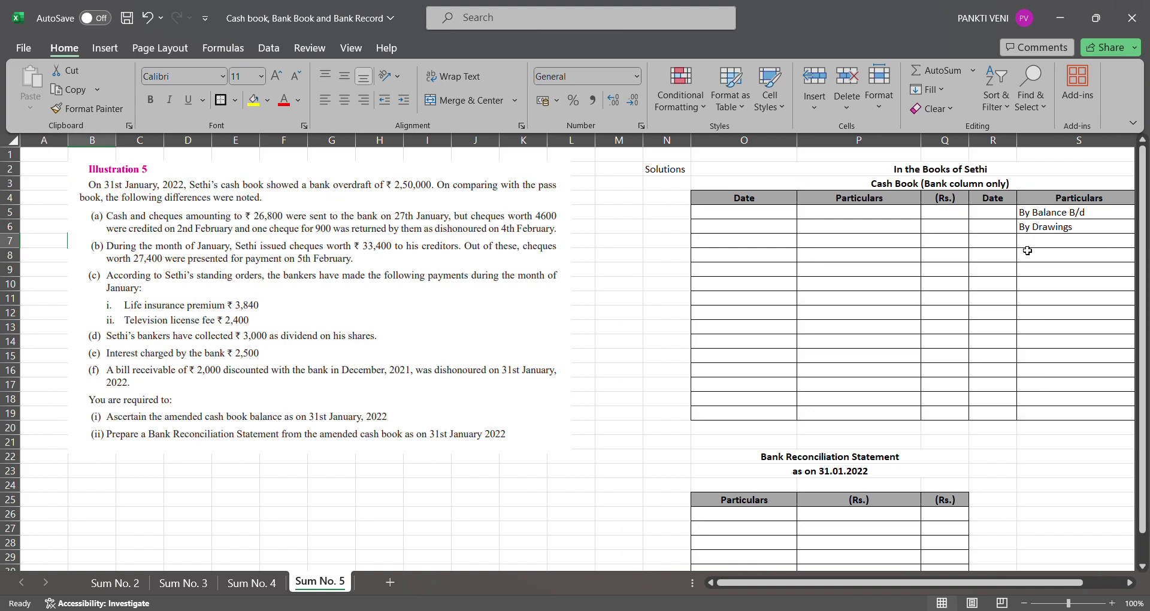
{"action": "key", "text": "Right"}
{"action": "key", "text": "Right"}
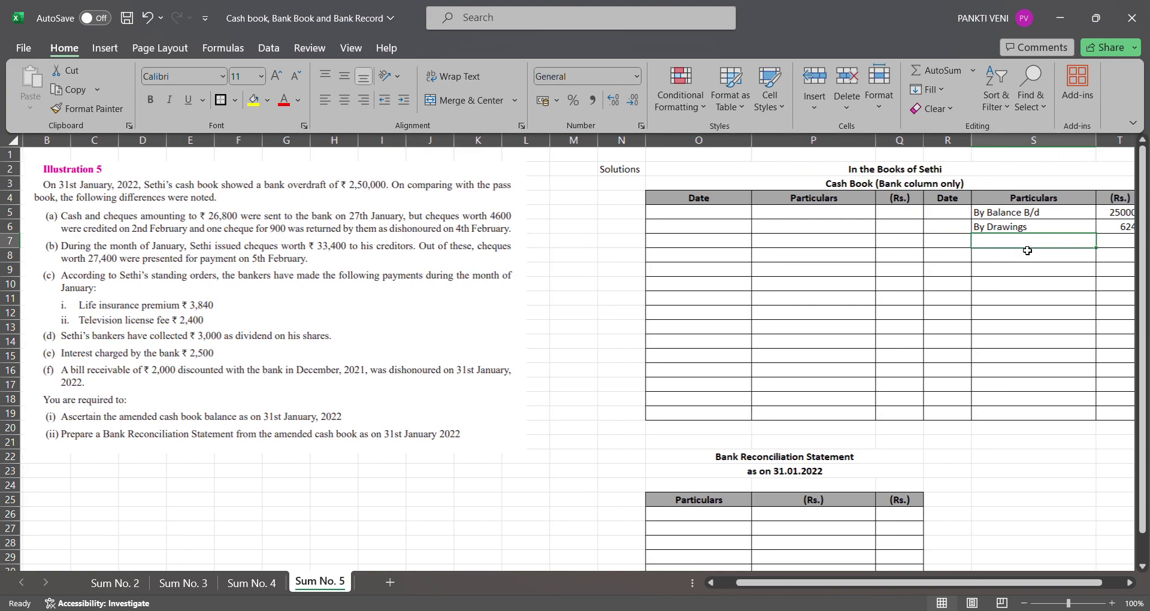
{"action": "type", "text": "By interest"}
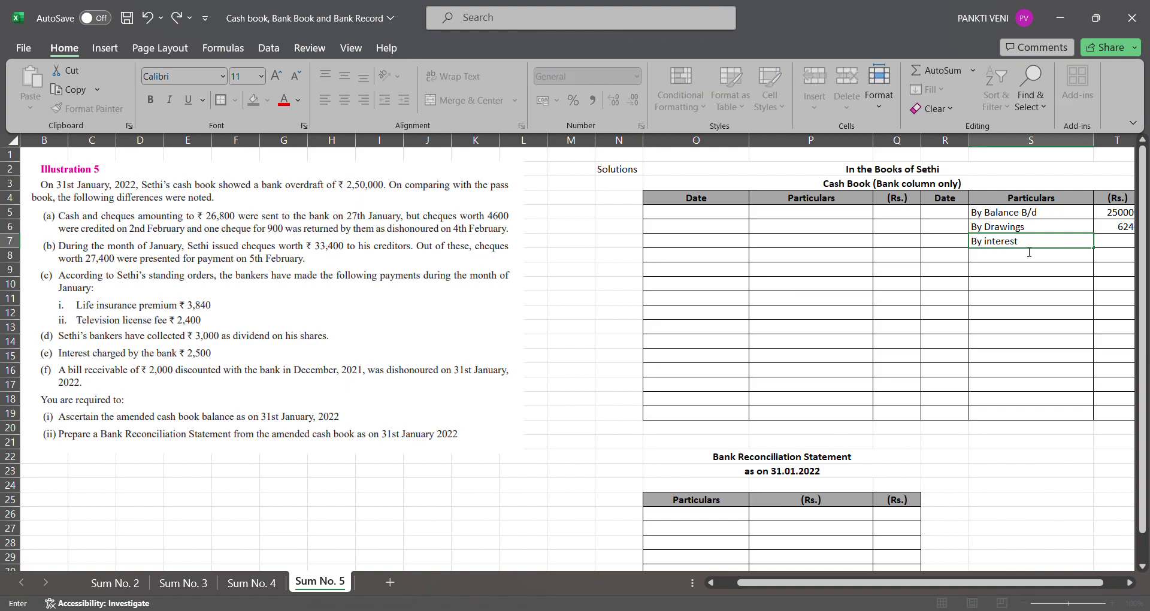
{"action": "key", "text": "Tab"}
{"action": "type", "text": "2500"}
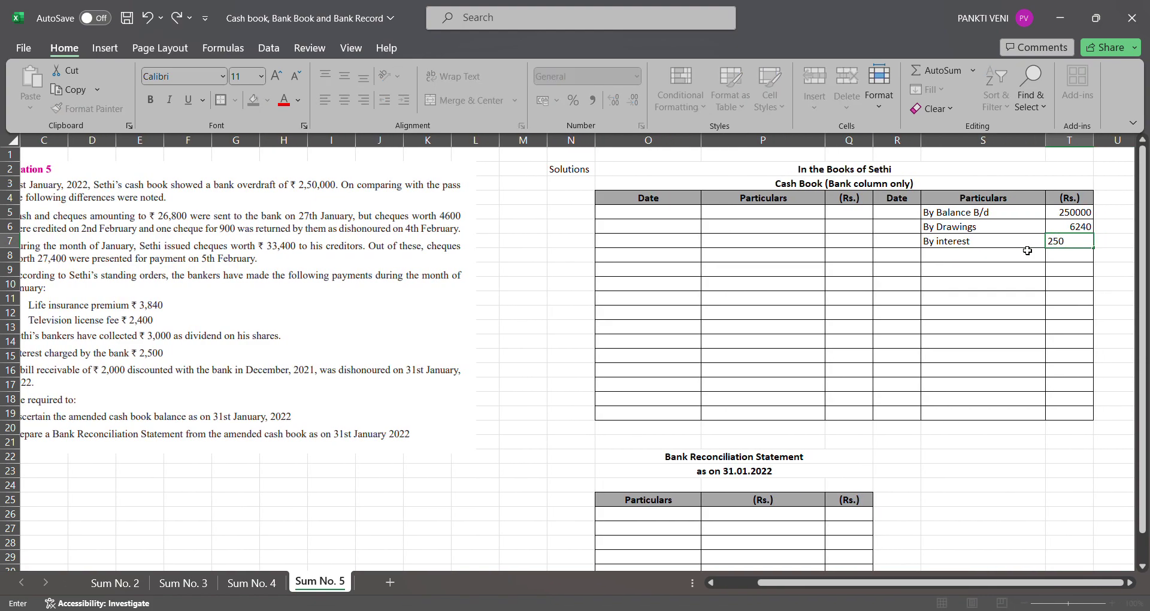
{"action": "key", "text": "Return"}
- Record the dividend collected by the bank on the debit side by entering "To Div" in P5 with an amount of 3000
{"action": "key", "text": "Left"}
{"action": "key", "text": "Left"}
{"action": "key", "text": "Left"}
{"action": "key", "text": "Left"}
{"action": "key", "text": "Left"}
{"action": "key", "text": "Left"}
{"action": "key", "text": "Left"}
{"action": "key", "text": "Left"}
{"action": "key", "text": "Left"}
{"action": "key", "text": "Left"}
{"action": "key", "text": "Left"}
{"action": "key", "text": "Left"}
{"action": "key", "text": "Left"}
{"action": "key", "text": "Left"}
{"action": "key", "text": "Left"}
{"action": "key", "text": "Left"}
{"action": "key", "text": "Left"}
{"action": "key", "text": "Left"}
{"action": "key", "text": "Left"}
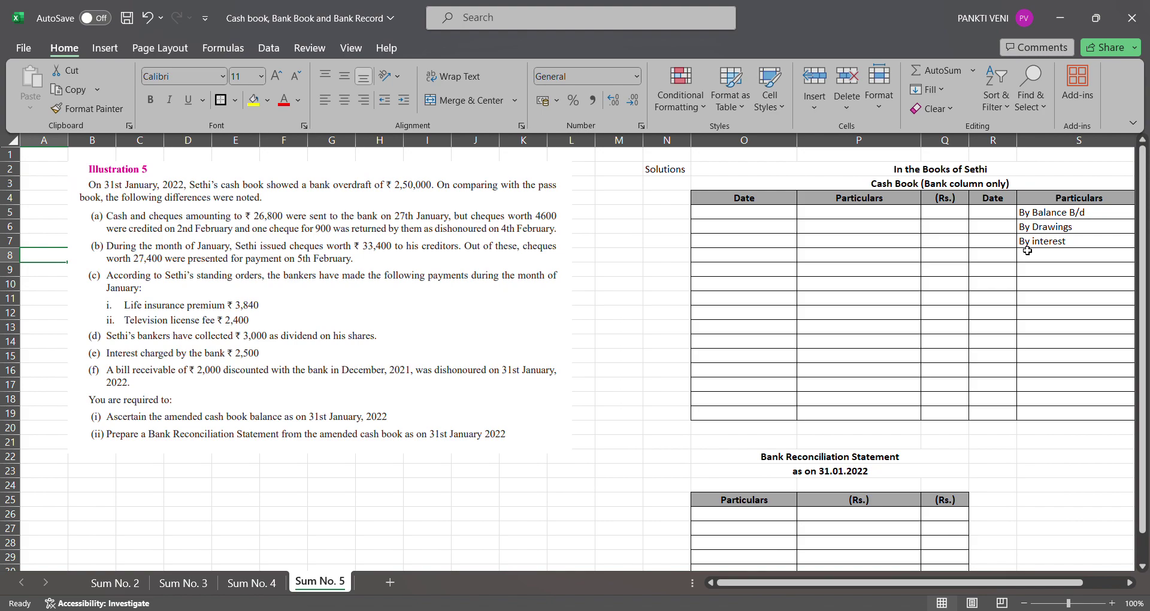
{"action": "key", "text": "Right"}
{"action": "key", "text": "Right"}
{"action": "key", "text": "Left"}
{"action": "key", "text": "Left"}
{"action": "left_click", "coordinate": [967, 303]}
{"action": "key", "text": "Left"}
{"action": "key", "text": "Left"}
{"action": "key", "text": "Up"}
{"action": "key", "text": "Up"}
{"action": "key", "text": "Up"}
{"action": "key", "text": "Up"}
{"action": "key", "text": "Up"}
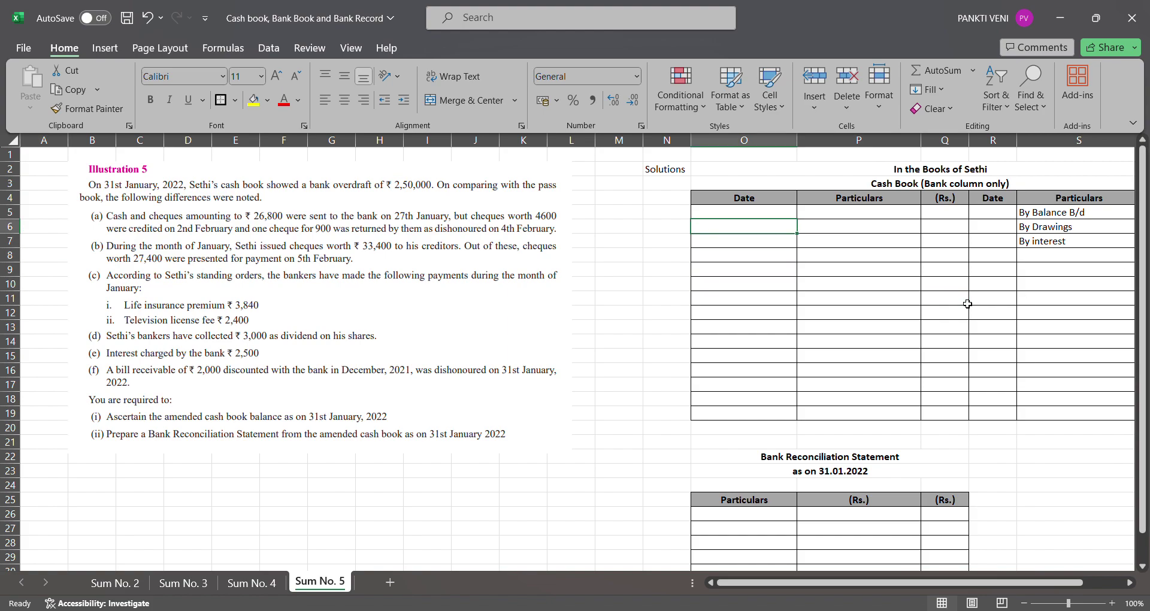
{"action": "key", "text": "Right"}
{"action": "key", "text": "Up"}
{"action": "type", "text": "To Div"}
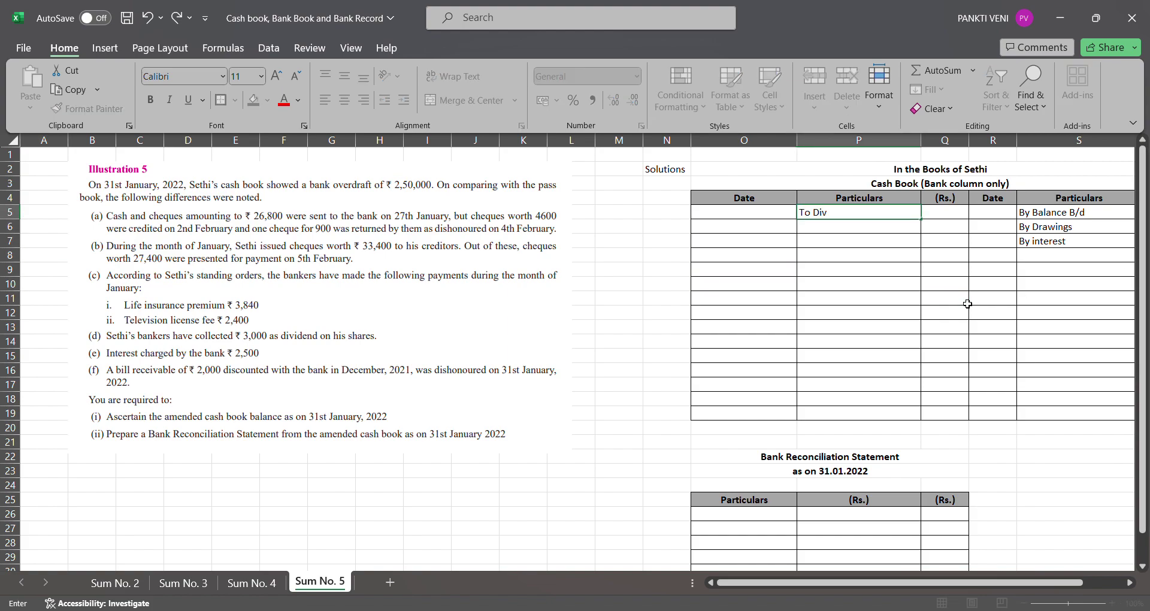
{"action": "key", "text": "Tab"}
{"action": "type", "text": "3000"}
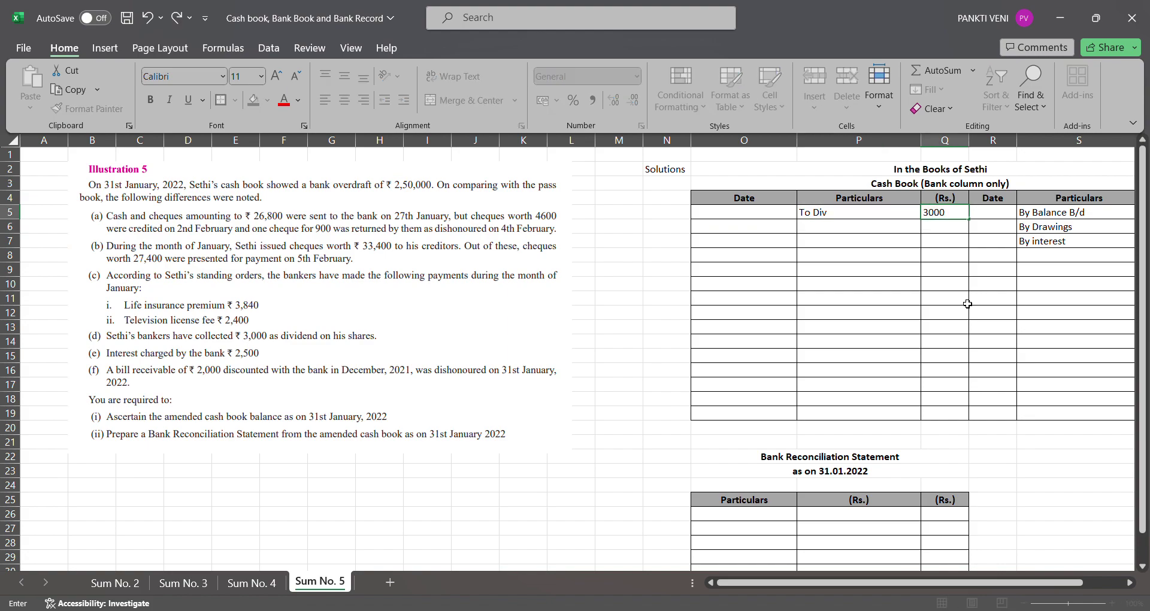
{"action": "key", "text": "Return"}
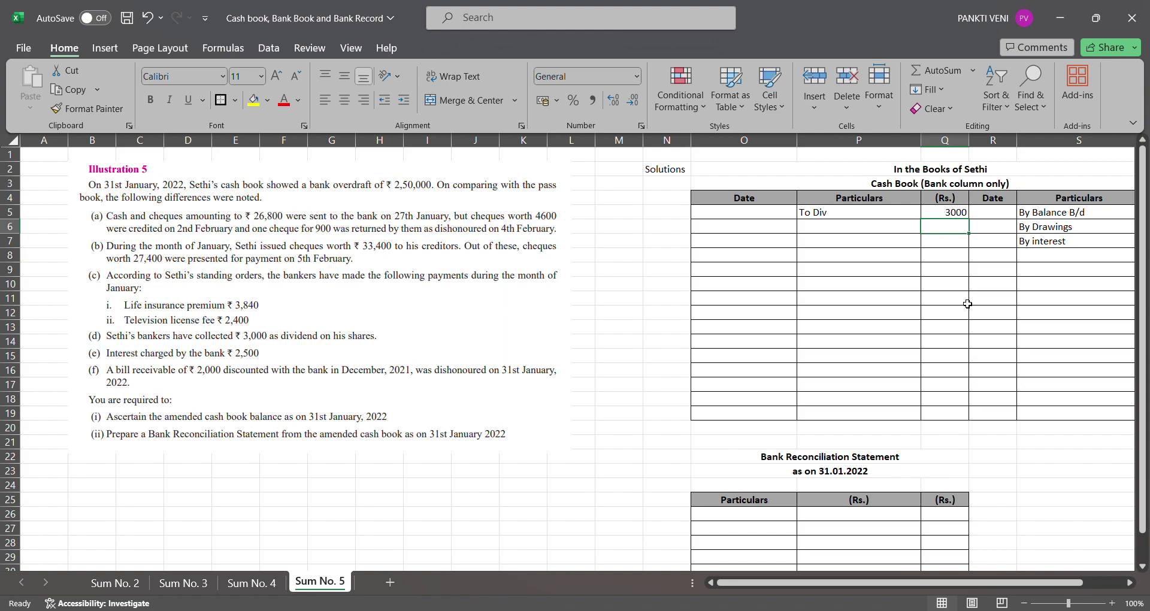
- Reread difference (f) about the dishonoured bill receivable in the Illustration 5 text
{"action": "key", "text": "Right"}
{"action": "key", "text": "Right"}
{"action": "key", "text": "Right"}
{"action": "key", "text": "Down"}
{"action": "key", "text": "Left"}
{"action": "key", "text": "Down"}
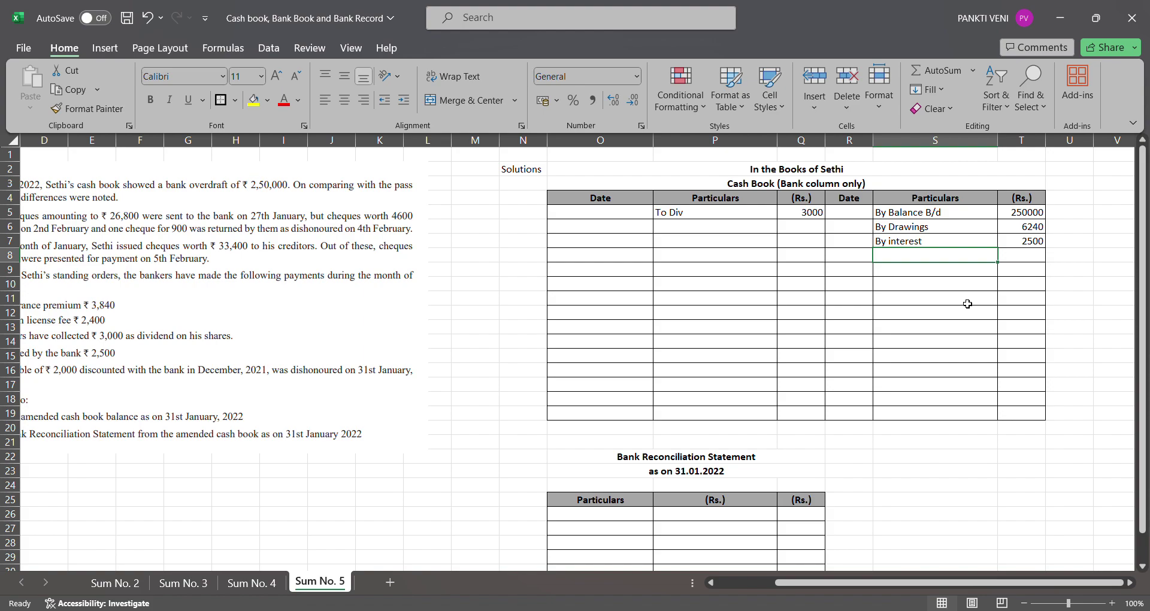
{"action": "key", "text": "Left"}
{"action": "key", "text": "Left"}
{"action": "key", "text": "Left"}
{"action": "key", "text": "Left"}
{"action": "key", "text": "Left"}
{"action": "key", "text": "Left"}
{"action": "key", "text": "Left"}
{"action": "key", "text": "Left"}
{"action": "key", "text": "Left"}
{"action": "key", "text": "Left"}
{"action": "key", "text": "Left"}
{"action": "key", "text": "Left"}
{"action": "key", "text": "Left"}
{"action": "key", "text": "Left"}
{"action": "key", "text": "Left"}
{"action": "key", "text": "Left"}
{"action": "key", "text": "Left"}
{"action": "key", "text": "Left"}
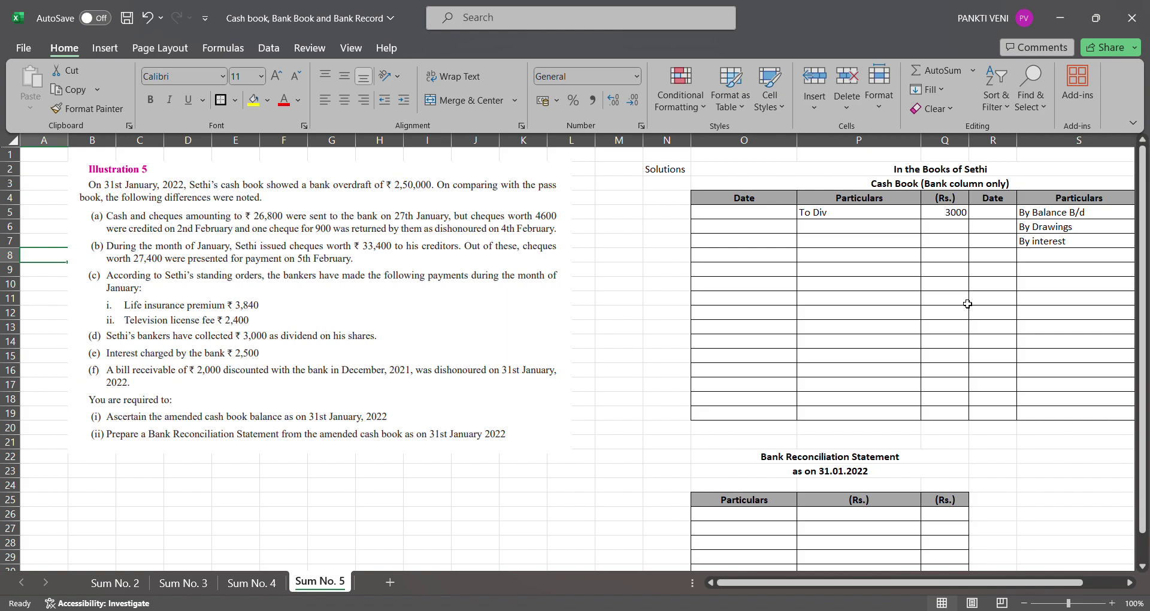
- Record the dishonoured bill on the credit side by entering "By Bill Discounted with Bank" in S8 with an amount of 2000
{"action": "key", "text": "Right"}
{"action": "key", "text": "Right"}
{"action": "key", "text": "Right"}
{"action": "key", "text": "Right"}
{"action": "key", "text": "Right"}
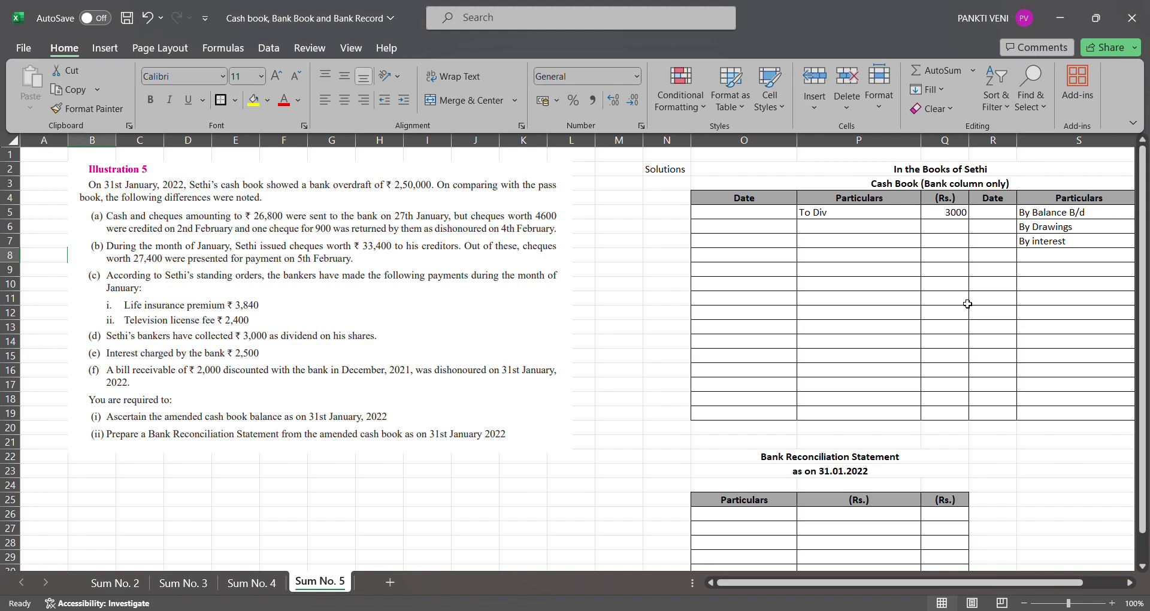
{"action": "key", "text": "Right"}
{"action": "key", "text": "Right"}
{"action": "key", "text": "Right"}
{"action": "key", "text": "Right"}
{"action": "key", "text": "Right"}
{"action": "key", "text": "Right"}
{"action": "key", "text": "Right"}
{"action": "key", "text": "Right"}
{"action": "key", "text": "Right"}
{"action": "key", "text": "Right"}
{"action": "key", "text": "Right"}
{"action": "key", "text": "Right"}
{"action": "key", "text": "Right"}
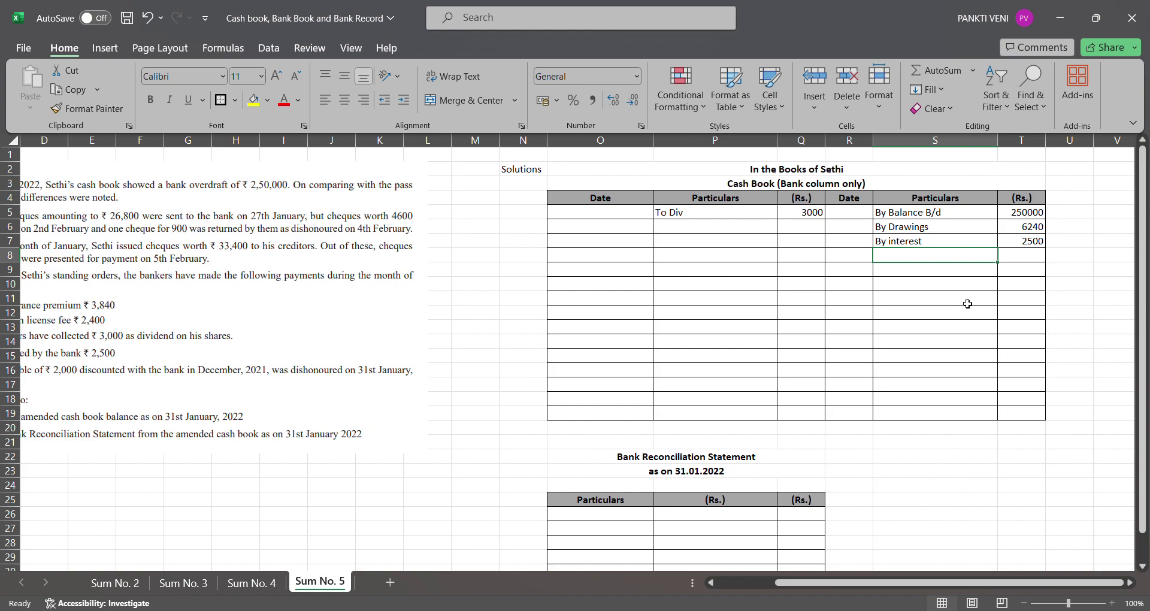
{"action": "type", "text": "By"}
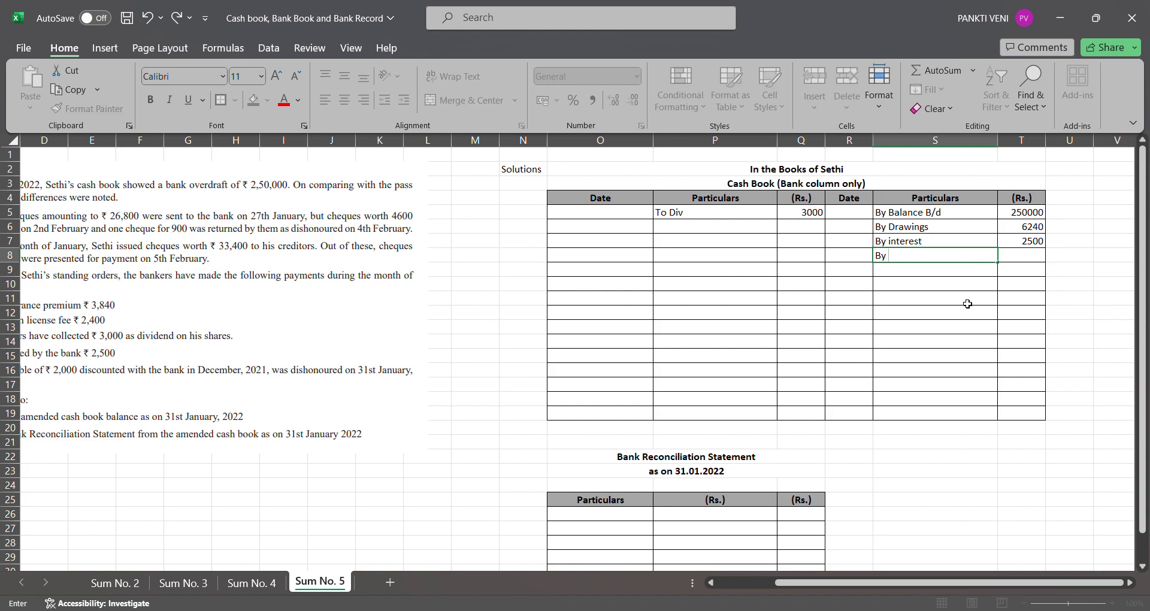
{"action": "type", "text": " Bill Discounted with Bank"}
{"action": "key", "text": "Tab"}
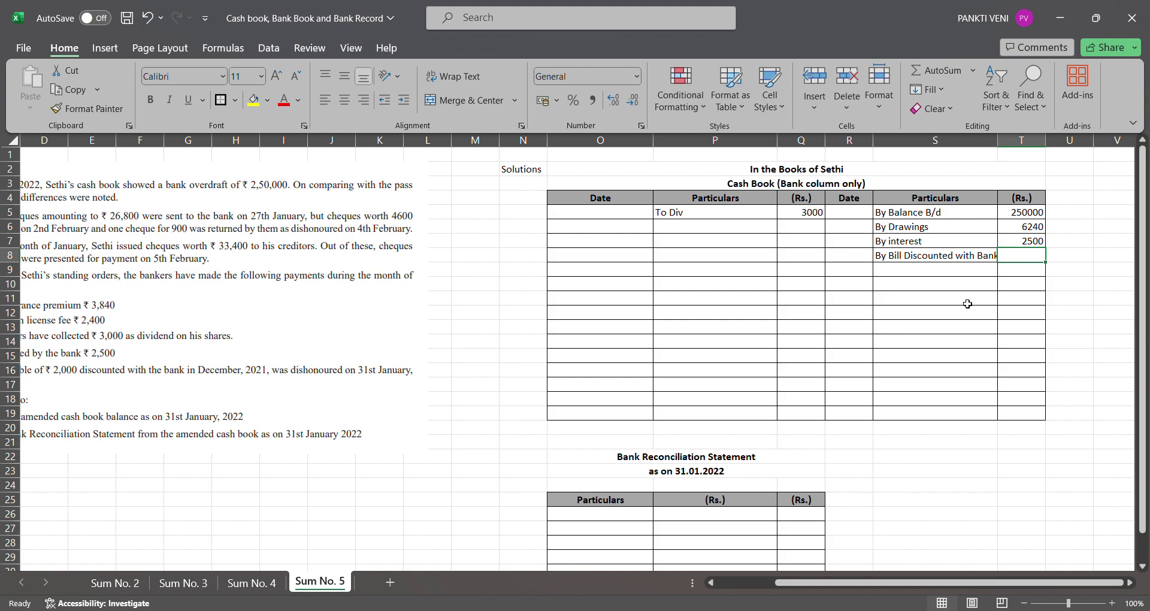
{"action": "type", "text": "2000"}
{"action": "key", "text": "Return"}
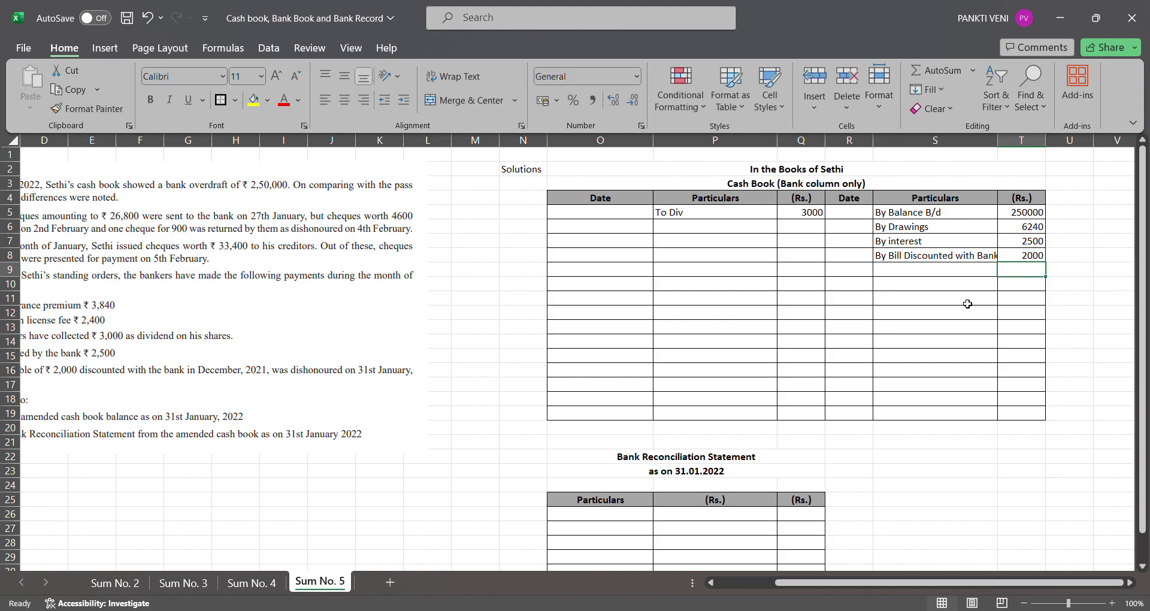
- Check the Illustration 5 text for any differences still missing from the amended cash book
{"action": "key", "text": "Left"}
{"action": "key", "text": "Left"}
{"action": "key", "text": "Left"}
{"action": "key", "text": "Left"}
{"action": "key", "text": "Left"}
{"action": "key", "text": "Left"}
{"action": "key", "text": "Left"}
{"action": "key", "text": "Left"}
{"action": "key", "text": "Left"}
{"action": "key", "text": "Left"}
{"action": "key", "text": "Left"}
{"action": "key", "text": "Left"}
{"action": "key", "text": "Left"}
{"action": "key", "text": "Left"}
{"action": "key", "text": "Left"}
{"action": "key", "text": "Left"}
{"action": "key", "text": "Left"}
{"action": "key", "text": "Left"}
{"action": "key", "text": "Left"}
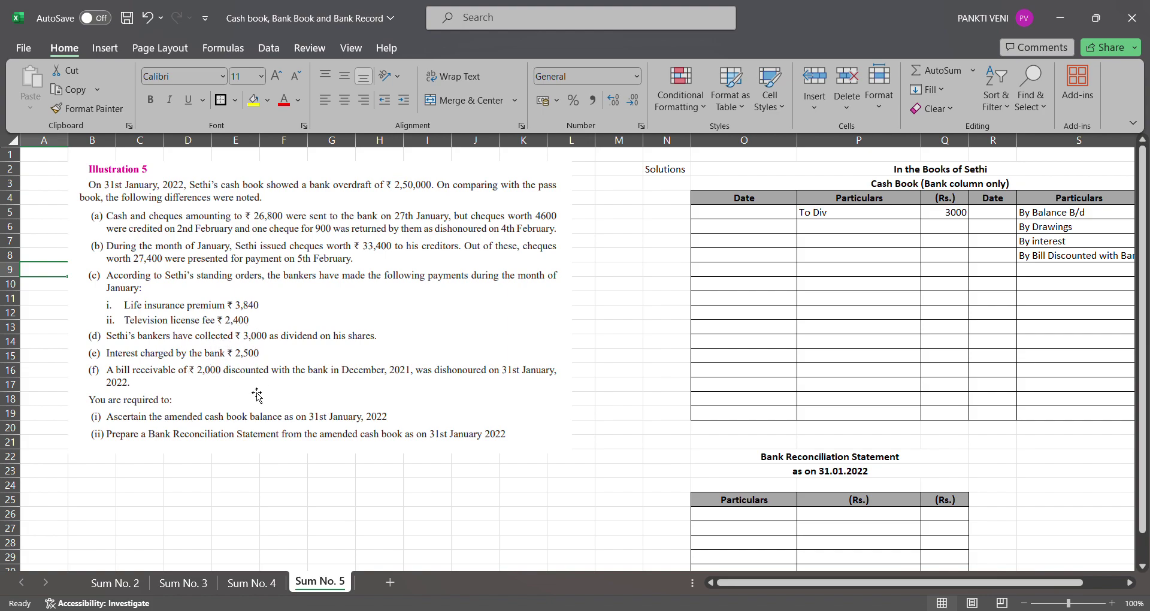
- Total the credit side amounts of the cash book with AutoSum in T12
{"action": "left_click", "coordinate": [891, 357]}
{"action": "key", "text": "Right"}
{"action": "key", "text": "Right"}
{"action": "key", "text": "Right"}
{"action": "key", "text": "Right"}
{"action": "key", "text": "Right"}
{"action": "key", "text": "Up"}
{"action": "key", "text": "Up"}
{"action": "key", "text": "Up"}
{"action": "key", "text": "Left"}
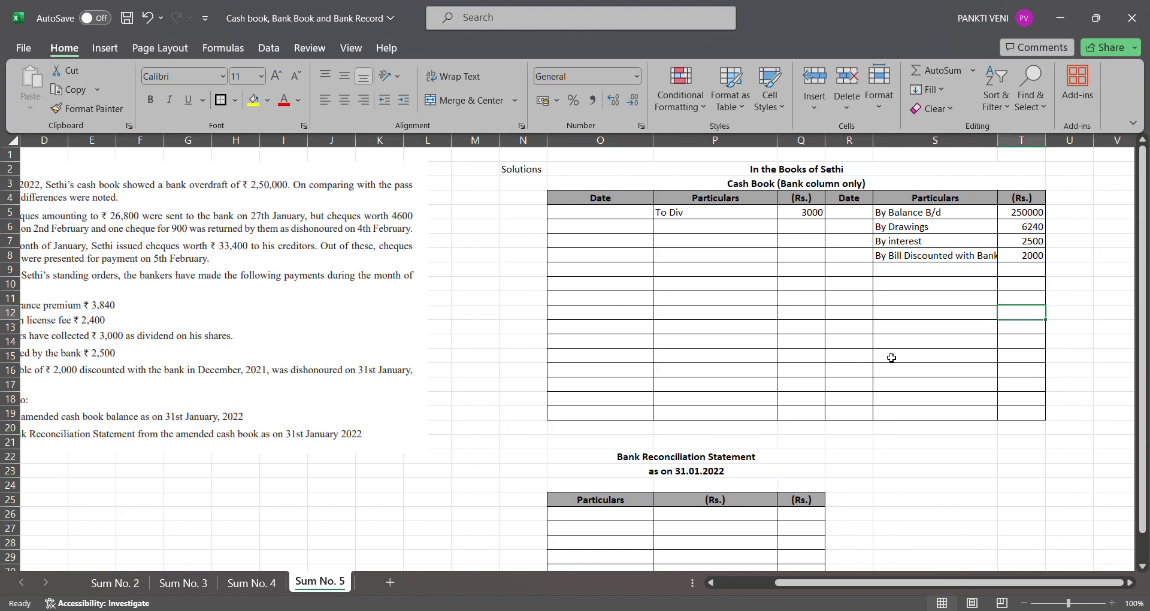
{"action": "key", "text": "alt+equal"}
{"action": "key", "text": "Return"}
- Enter the matching debit side total 260740 in Q12 and make cells Q12 to T12 bold
{"action": "key", "text": "Up"}
{"action": "key", "text": "Left"}
{"action": "key", "text": "Left"}
{"action": "key", "text": "Left"}
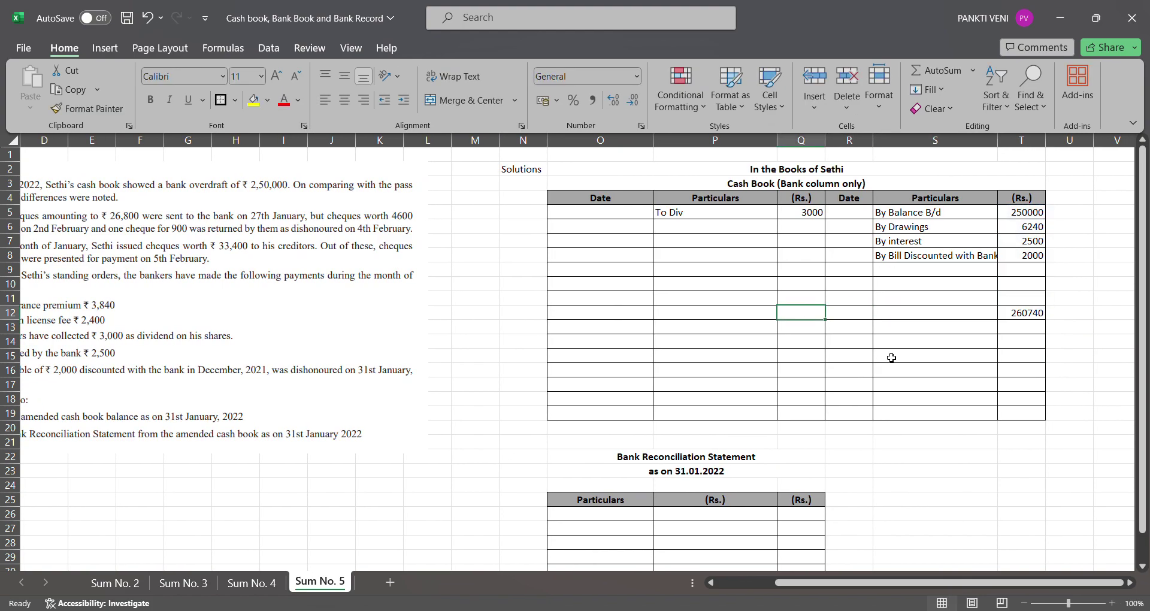
{"action": "type", "text": "260740"}
{"action": "key", "text": "Return"}
{"action": "key", "text": "Up"}
{"action": "key", "text": "shift+Right"}
{"action": "key", "text": "shift+Right"}
{"action": "key", "text": "shift+Right"}
{"action": "key", "text": "ctrl+b"}
- Label both sides of the total row "Total" in S12 and P12, making the debit side label bold
{"action": "key", "text": "Right"}
{"action": "key", "text": "Right"}
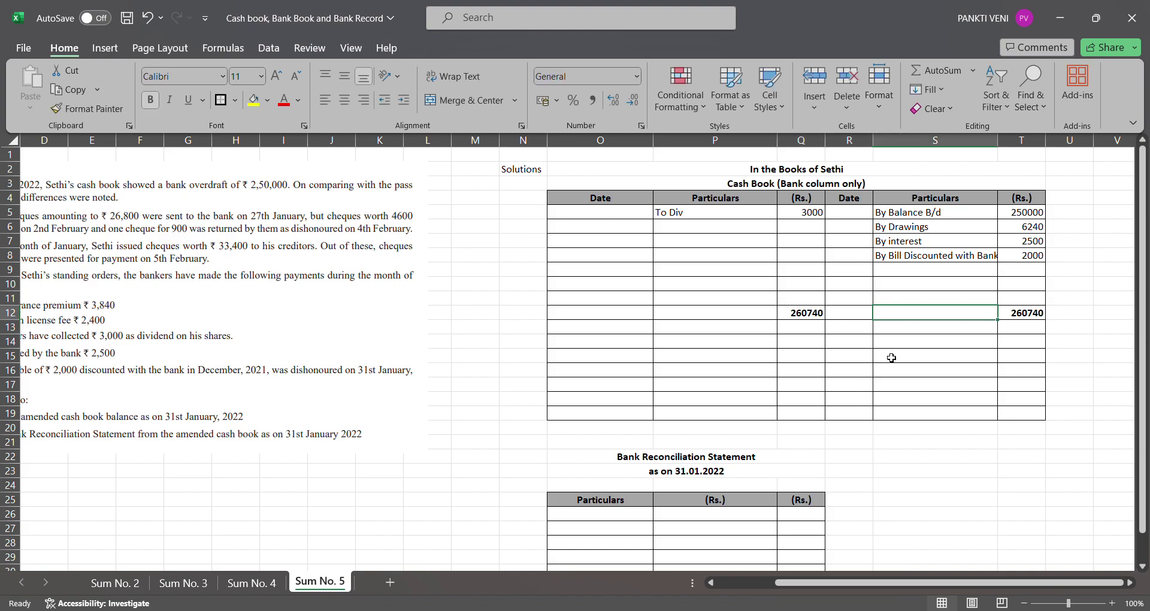
{"action": "type", "text": "Total"}
{"action": "key", "text": "Return"}
{"action": "key", "text": "Up"}
{"action": "key", "text": "Left"}
{"action": "key", "text": "Left"}
{"action": "key", "text": "Left"}
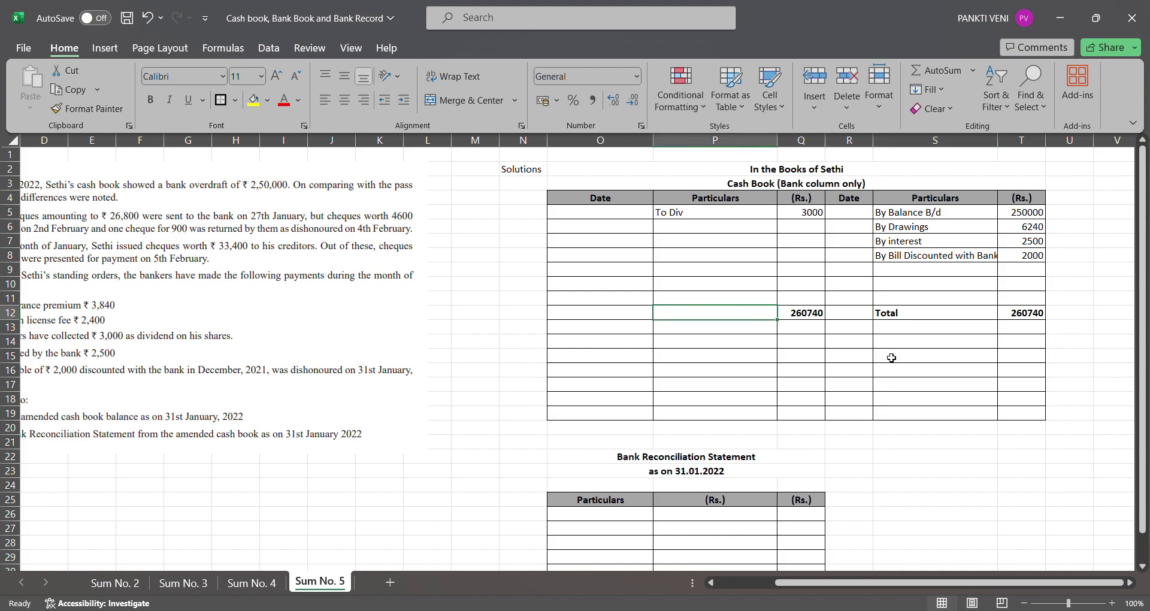
{"action": "type", "text": "Total"}
{"action": "key", "text": "Return"}
{"action": "key", "text": "Up"}
{"action": "key", "text": "ctrl+b"}
- Calculate the debit side balancing figure in Q8 as 260740 minus 3000
{"action": "key", "text": "Up"}
{"action": "key", "text": "Right"}
{"action": "key", "text": "Up"}
{"action": "key", "text": "Up"}
{"action": "key", "text": "Up"}
{"action": "type", "text": "+260"}
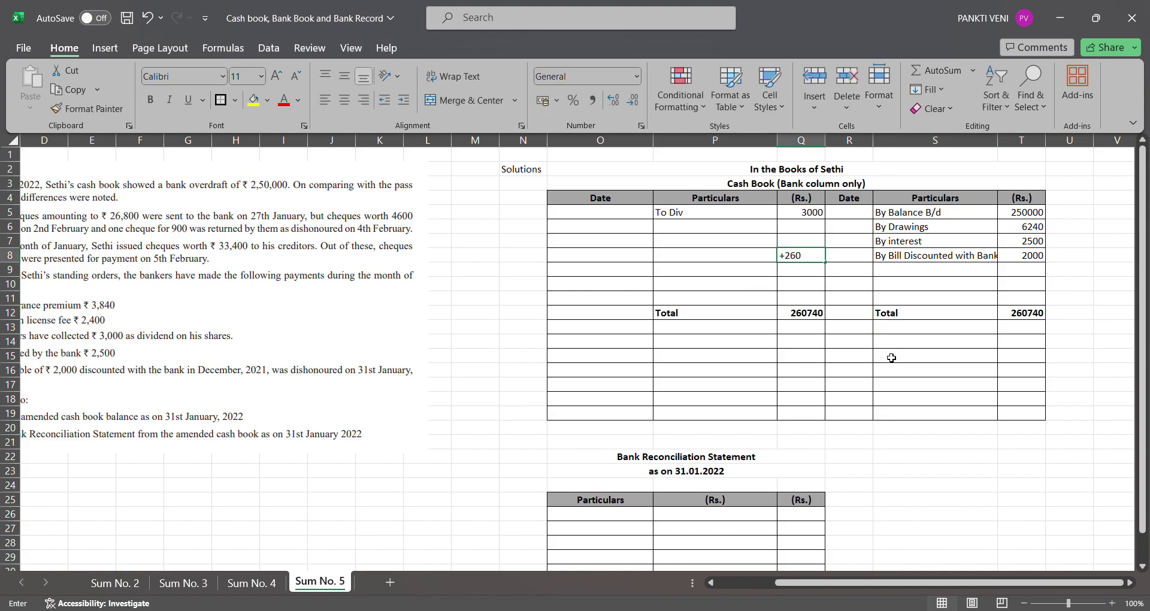
{"action": "type", "text": "740-3000"}
{"action": "key", "text": "Return"}
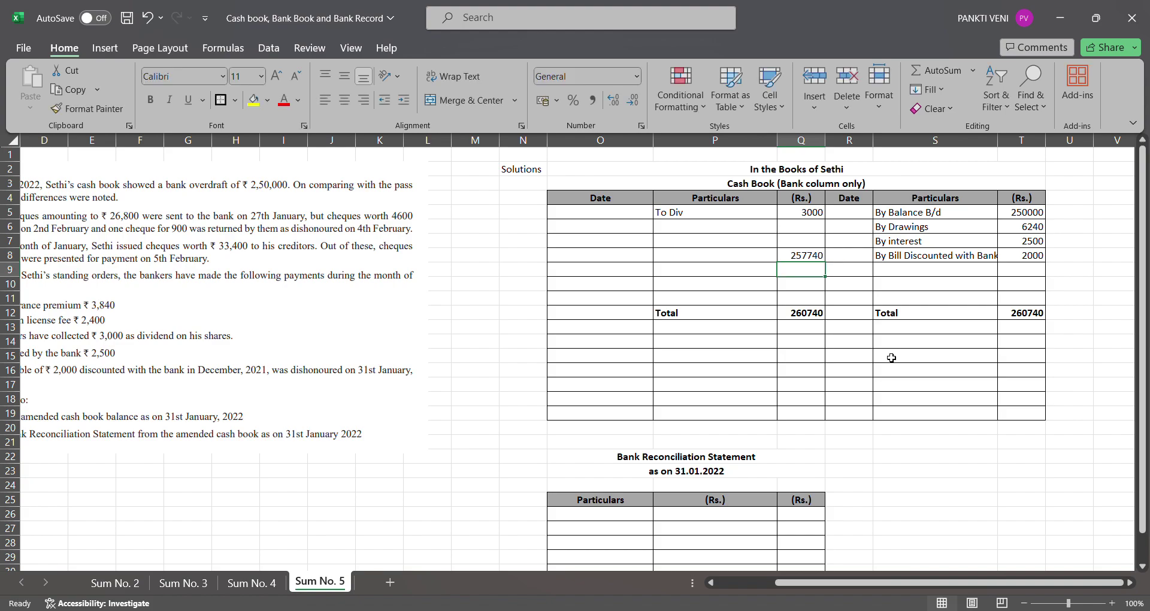
- Label the balancing figure on the debit side "To Bal C/d" in P8
{"action": "key", "text": "Up"}
{"action": "key", "text": "Left"}
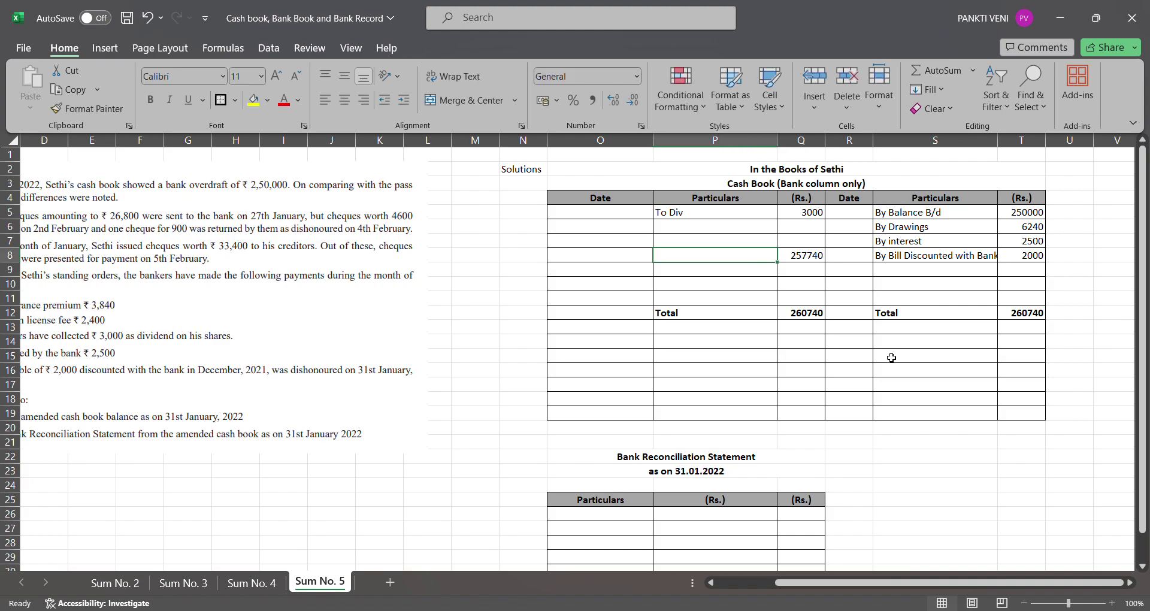
{"action": "type", "text": "To Bal "}
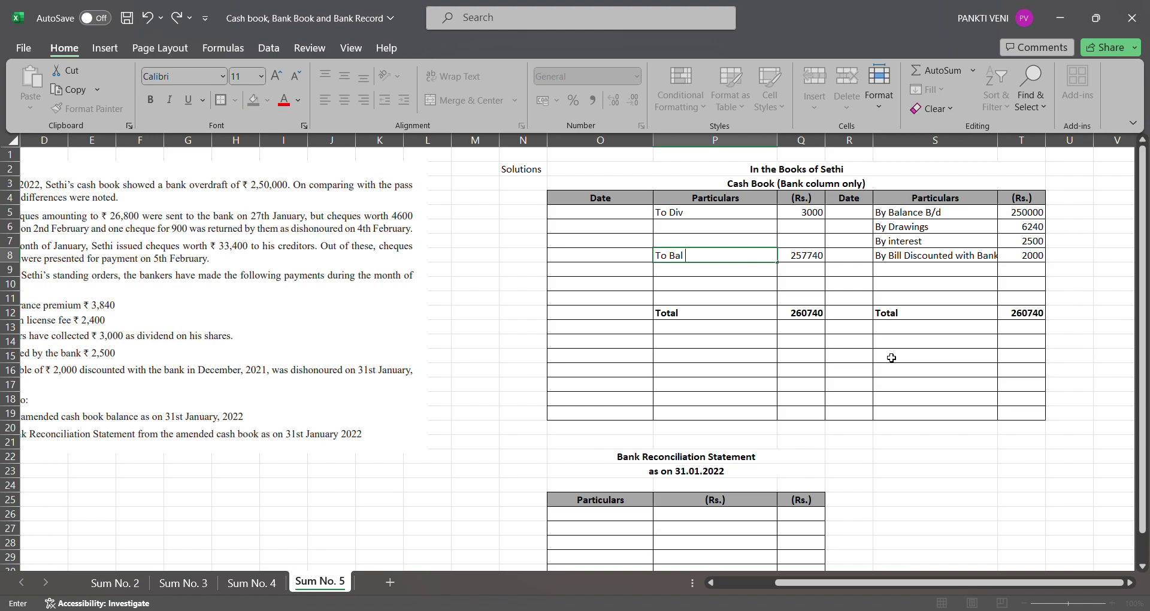
{"action": "type", "text": "C/d"}
{"action": "key", "text": "Return"}
- Date the closing balance entry 31/01/2022 in O8
{"action": "key", "text": "shift+Left"}
{"action": "key", "text": "shift+Up"}
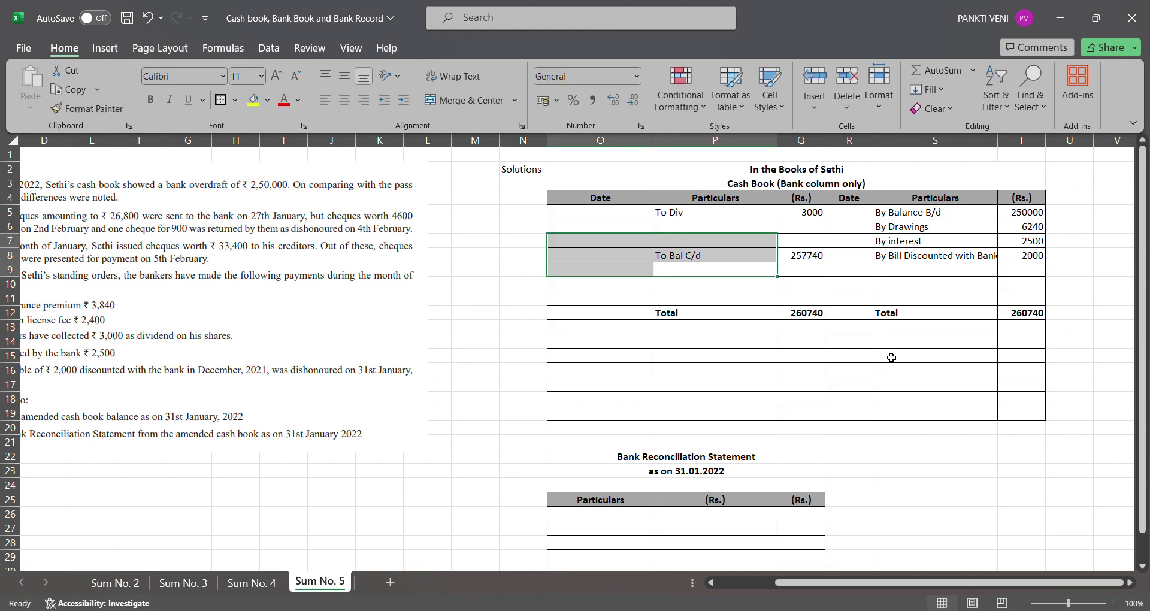
{"action": "key", "text": "Down"}
{"action": "key", "text": "Left"}
{"action": "key", "text": "Up"}
{"action": "key", "text": "Up"}
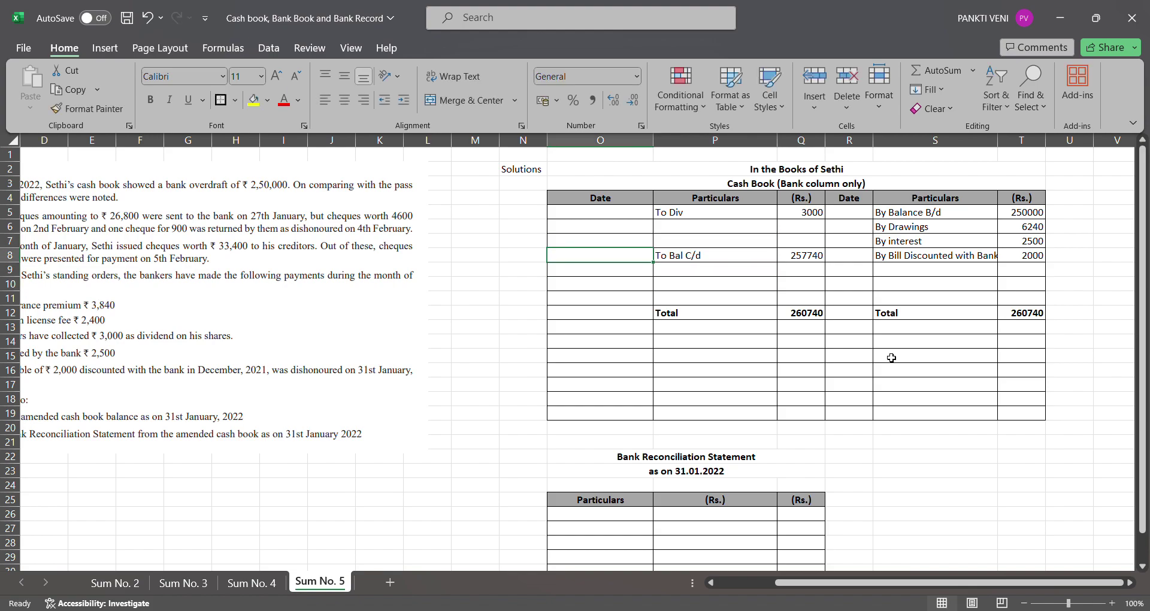
{"action": "type", "text": "30"}
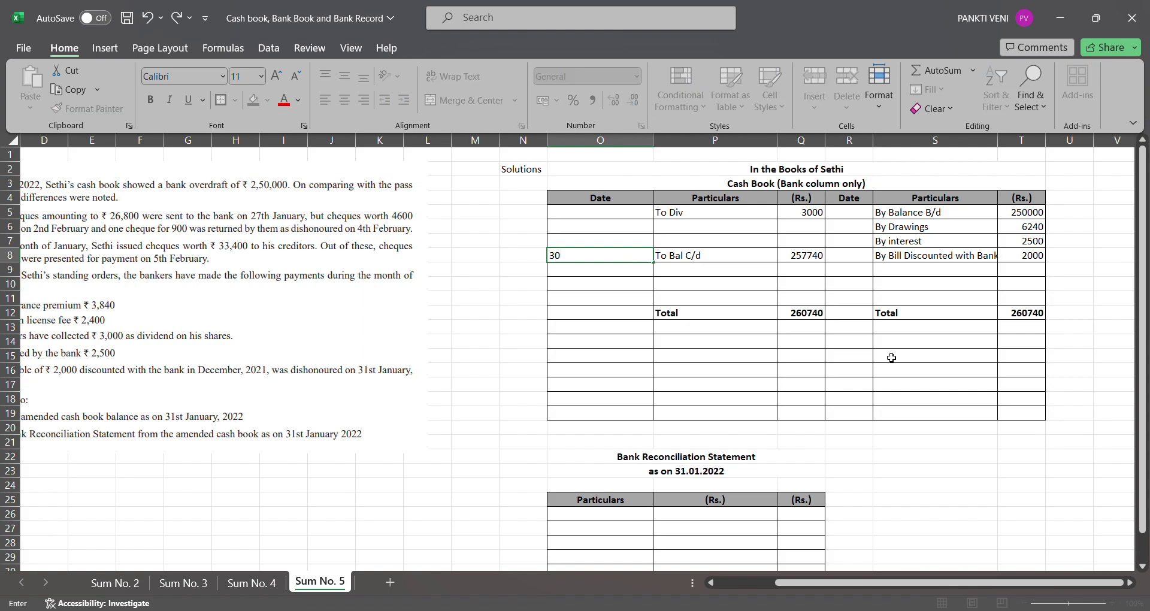
{"action": "type", "text": "/1/2022"}
{"action": "key", "text": "Escape"}
{"action": "type", "text": "31/01/2022"}
{"action": "key", "text": "Return"}
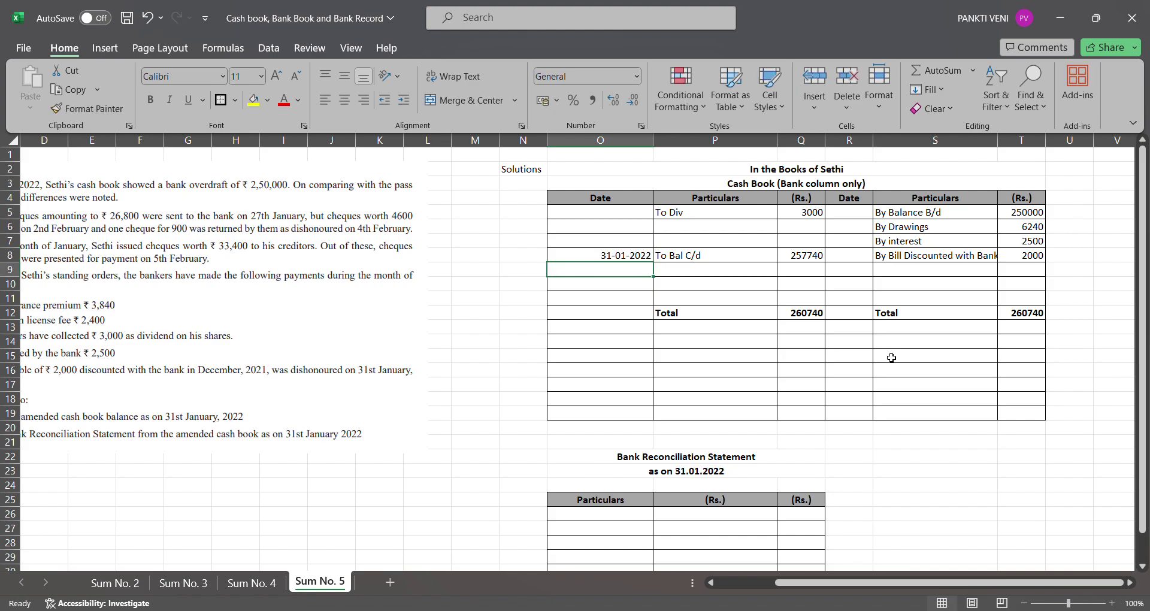
- Apply a thick border to the cash book's total row from P12 to T12
{"action": "key", "text": "Up"}
{"action": "key", "text": "Right"}
{"action": "key", "text": "Down"}
{"action": "key", "text": "Down"}
{"action": "key", "text": "Down"}
{"action": "key", "text": "Down"}
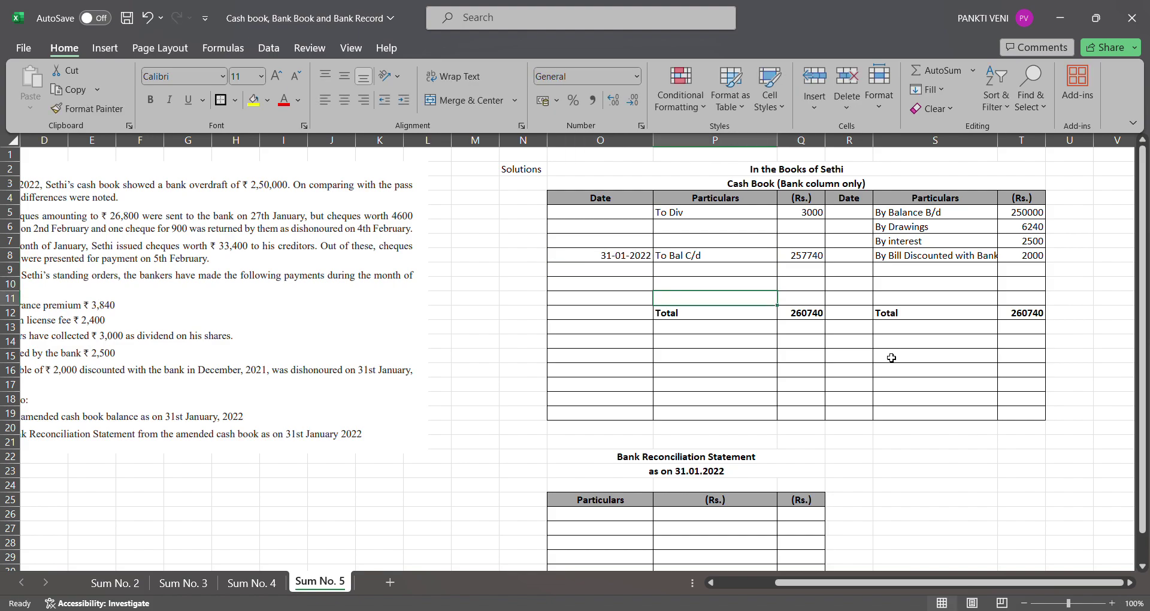
{"action": "key", "text": "shift+Right"}
{"action": "key", "text": "shift+Right"}
{"action": "key", "text": "shift+Right"}
{"action": "key", "text": "shift+Right"}
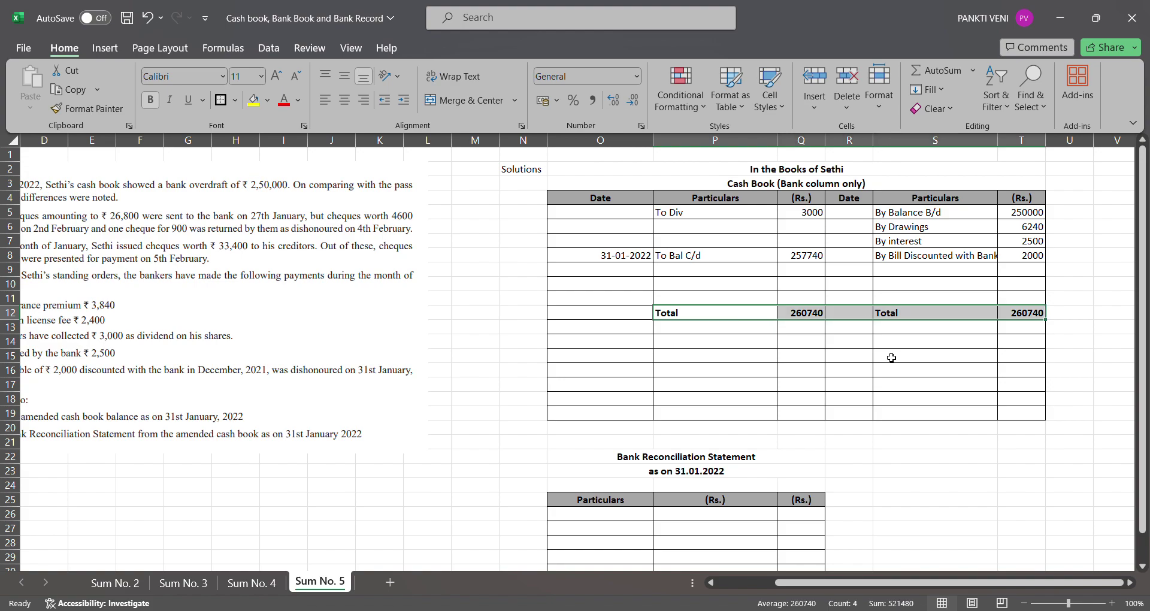
{"action": "key", "text": "alt+h"}
{"action": "key", "text": "b"}
{"action": "key", "text": "h"}
- Format the credit side amounts in T5 to T12 with comma separators and no decimal places
{"action": "key", "text": "Right"}
{"action": "key", "text": "Right"}
{"action": "key", "text": "Right"}
{"action": "key", "text": "Right"}
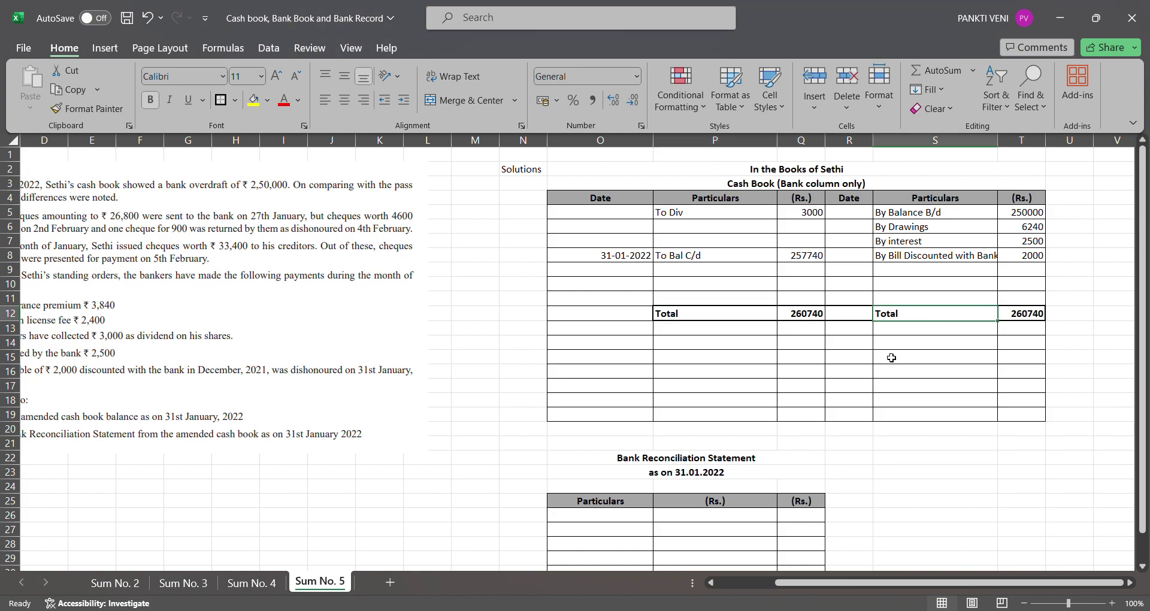
{"action": "key", "text": "shift+Up"}
{"action": "key", "text": "shift+Up"}
{"action": "key", "text": "shift+Up"}
{"action": "key", "text": "shift+Up"}
{"action": "key", "text": "shift+Up"}
{"action": "key", "text": "shift+Up"}
{"action": "key", "text": "shift+Up"}
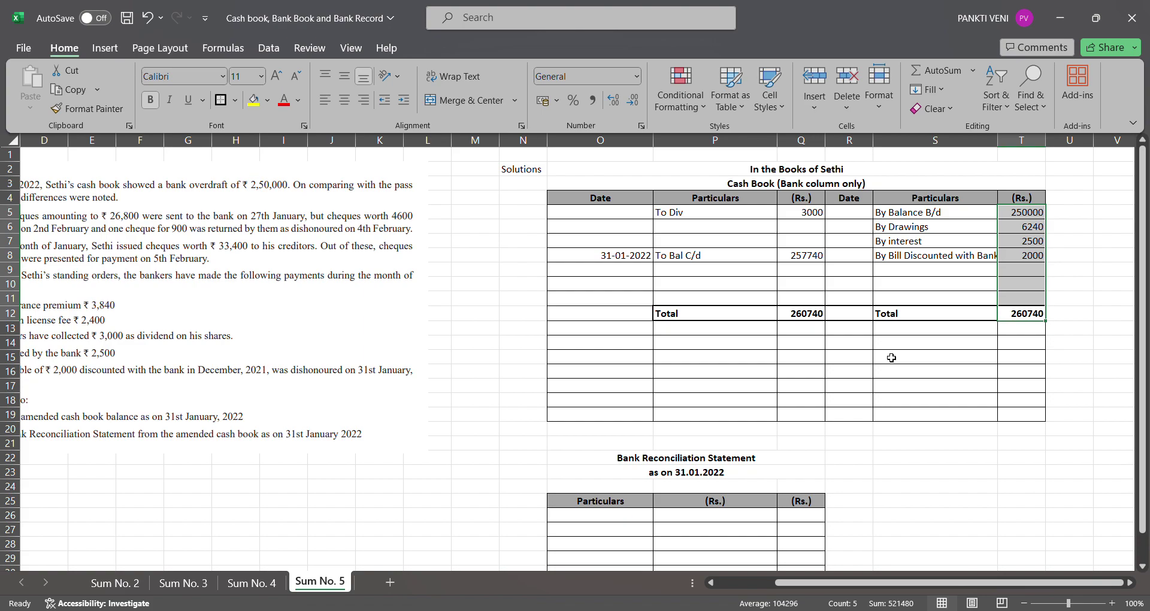
{"action": "key", "text": "alt+h"}
{"action": "key", "text": "k"}
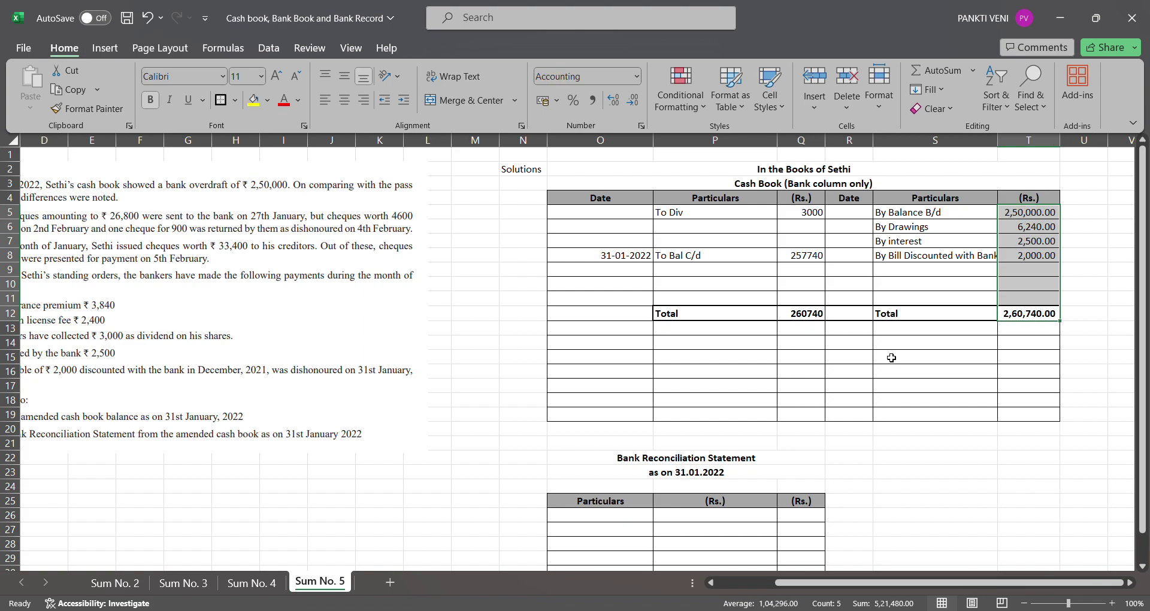
{"action": "left_click", "coordinate": [634, 100]}
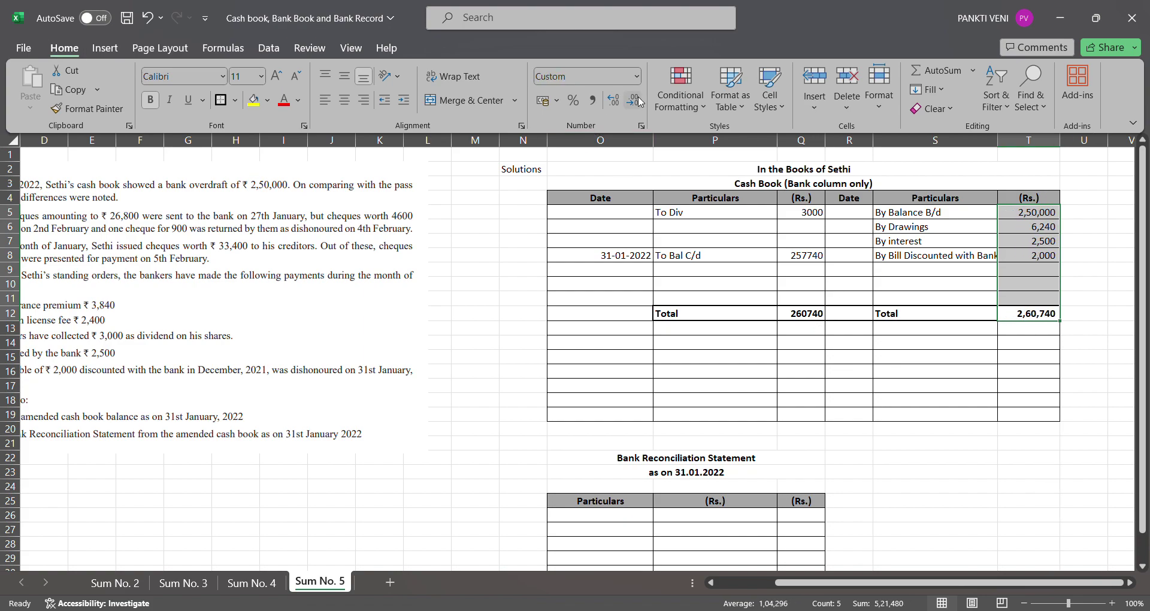
- Format the debit side amounts in Q5 to Q12 with comma separators and no decimal places
{"action": "left_click", "coordinate": [636, 101]}
{"action": "key", "text": "Left"}
{"action": "key", "text": "Left"}
{"action": "key", "text": "Left"}
{"action": "key", "text": "shift+Up"}
{"action": "key", "text": "shift+Up"}
{"action": "key", "text": "shift+Up"}
{"action": "key", "text": "shift+Up"}
{"action": "key", "text": "shift+Up"}
{"action": "key", "text": "shift+Up"}
{"action": "key", "text": "shift+Up"}
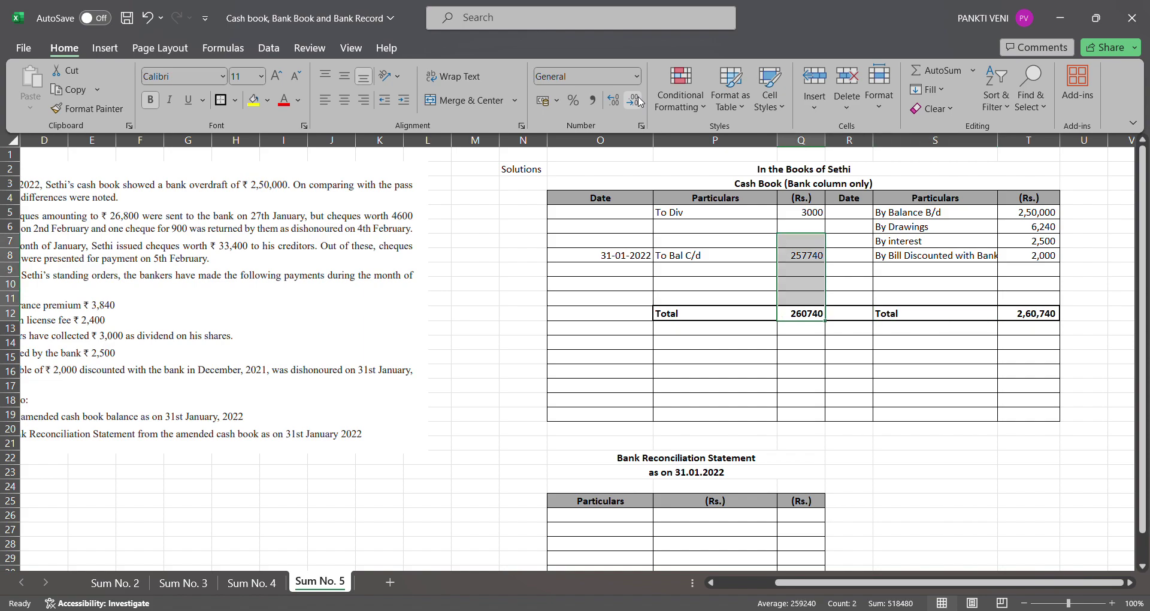
{"action": "key", "text": "alt+h"}
{"action": "key", "text": "k"}
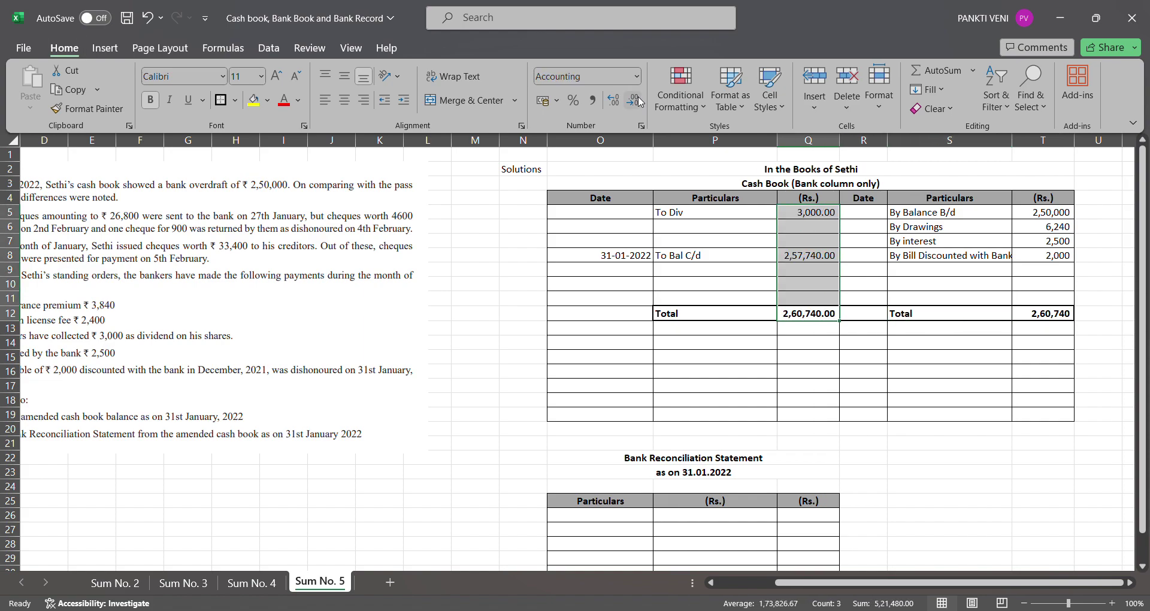
{"action": "left_click", "coordinate": [636, 101]}
{"action": "left_click", "coordinate": [635, 101]}
- Review the Illustration 5 question text and its listed differences before filling in the Bank Reconciliation Statement
{"action": "key", "text": "Down"}
{"action": "key", "text": "Down"}
{"action": "key", "text": "Down"}
{"action": "key", "text": "Down"}
{"action": "key", "text": "Down"}
{"action": "key", "text": "Down"}
{"action": "key", "text": "Down"}
{"action": "key", "text": "Down"}
{"action": "key", "text": "Down"}
{"action": "key", "text": "Down"}
{"action": "key", "text": "Down"}
{"action": "key", "text": "Down"}
{"action": "key", "text": "Down"}
{"action": "key", "text": "Down"}
{"action": "key", "text": "Down"}
{"action": "key", "text": "Down"}
{"action": "key", "text": "Down"}
{"action": "key", "text": "Down"}
{"action": "key", "text": "Down"}
{"action": "key", "text": "Down"}
{"action": "key", "text": "Down"}
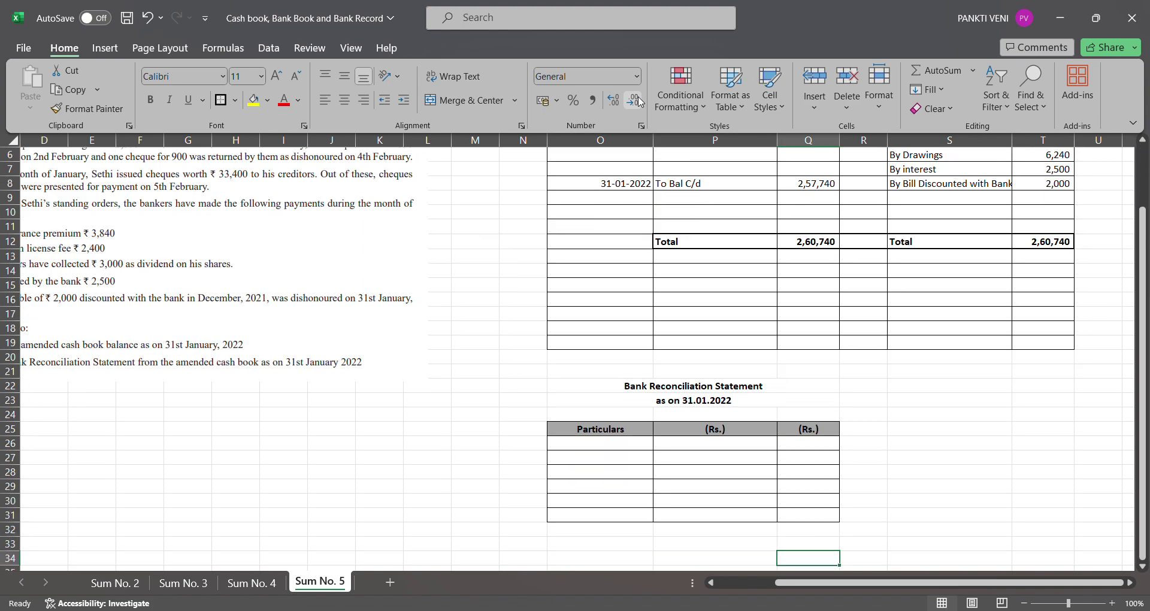
{"action": "key", "text": "Left"}
{"action": "key", "text": "Left"}
{"action": "key", "text": "Left"}
{"action": "key", "text": "Left"}
{"action": "key", "text": "Left"}
{"action": "key", "text": "Left"}
{"action": "key", "text": "Left"}
{"action": "key", "text": "Left"}
{"action": "key", "text": "Left"}
{"action": "key", "text": "Left"}
{"action": "key", "text": "Left"}
{"action": "key", "text": "Left"}
{"action": "key", "text": "Left"}
{"action": "key", "text": "Left"}
{"action": "key", "text": "Left"}
{"action": "key", "text": "Left"}
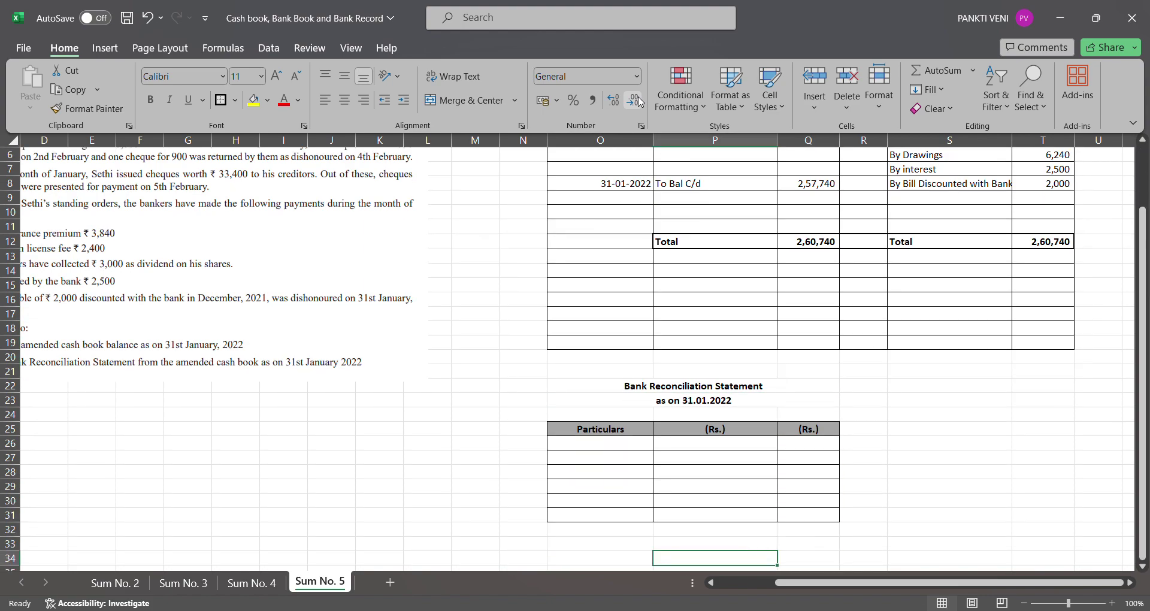
{"action": "key", "text": "Up"}
{"action": "key", "text": "Up"}
{"action": "key", "text": "Up"}
{"action": "key", "text": "Up"}
{"action": "key", "text": "Up"}
{"action": "key", "text": "Up"}
{"action": "key", "text": "Up"}
{"action": "key", "text": "Up"}
{"action": "key", "text": "Up"}
{"action": "key", "text": "Up"}
{"action": "key", "text": "Up"}
{"action": "key", "text": "Up"}
{"action": "key", "text": "Up"}
{"action": "key", "text": "Up"}
{"action": "key", "text": "Up"}
{"action": "key", "text": "Up"}
{"action": "key", "text": "Up"}
{"action": "key", "text": "Up"}
{"action": "key", "text": "Up"}
{"action": "key", "text": "Up"}
{"action": "key", "text": "Up"}
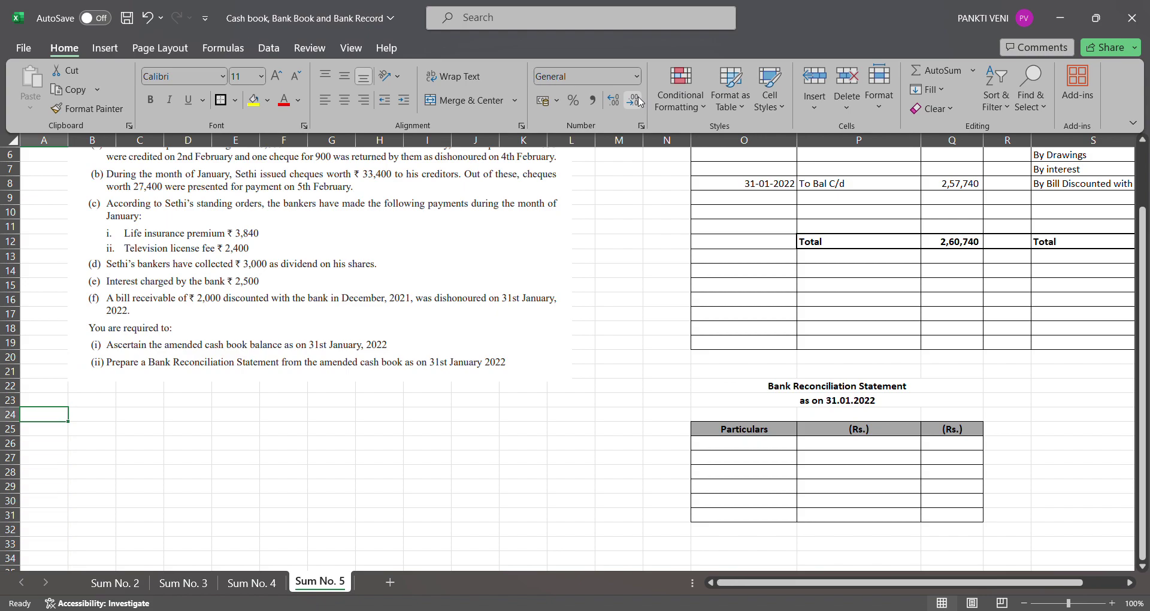
{"action": "key", "text": "Down"}
{"action": "key", "text": "Down"}
{"action": "key", "text": "Down"}
{"action": "key", "text": "Down"}
{"action": "key", "text": "Down"}
{"action": "key", "text": "Down"}
{"action": "key", "text": "Down"}
{"action": "key", "text": "Down"}
{"action": "key", "text": "Down"}
{"action": "key", "text": "Down"}
{"action": "key", "text": "Down"}
{"action": "key", "text": "Down"}
{"action": "key", "text": "Down"}
{"action": "key", "text": "Down"}
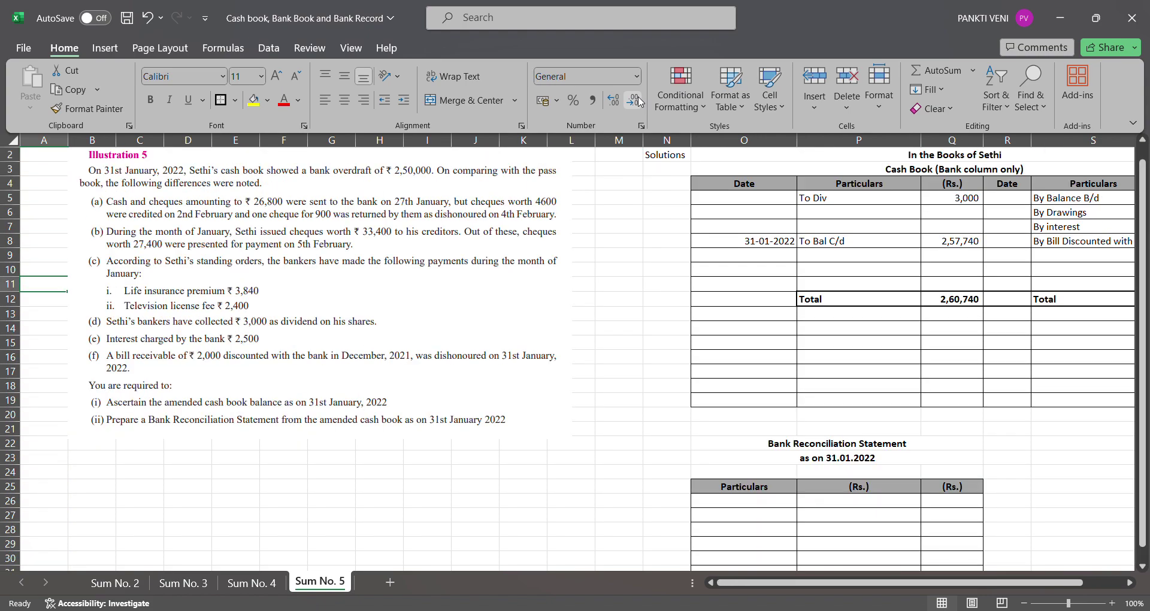
- Enter "Bank Balance" with the amount 257740 in O26 and P26, the statement's first row
{"action": "key", "text": "Down"}
{"action": "key", "text": "Down"}
{"action": "key", "text": "Down"}
{"action": "key", "text": "Down"}
{"action": "key", "text": "Down"}
{"action": "key", "text": "Down"}
{"action": "key", "text": "Down"}
{"action": "key", "text": "Down"}
{"action": "key", "text": "Down"}
{"action": "key", "text": "Right"}
{"action": "key", "text": "Right"}
{"action": "key", "text": "Right"}
{"action": "key", "text": "Right"}
{"action": "key", "text": "Right"}
{"action": "key", "text": "Right"}
{"action": "key", "text": "Right"}
{"action": "key", "text": "Right"}
{"action": "key", "text": "Right"}
{"action": "key", "text": "Right"}
{"action": "key", "text": "Right"}
{"action": "key", "text": "Right"}
{"action": "key", "text": "Right"}
{"action": "key", "text": "Right"}
{"action": "key", "text": "Right"}
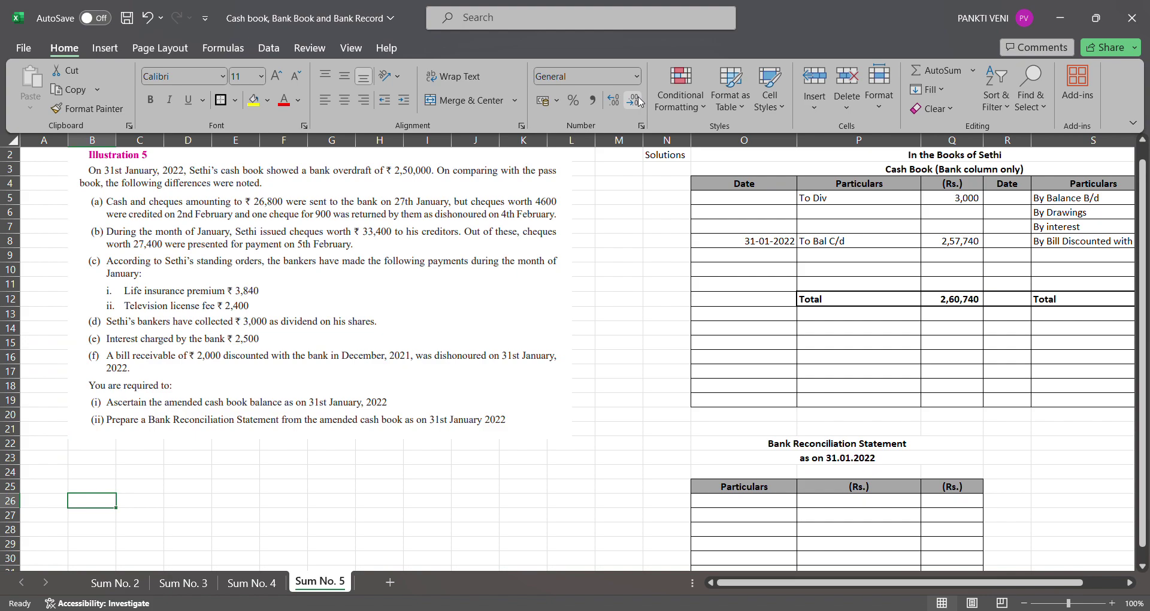
{"action": "key", "text": "Left"}
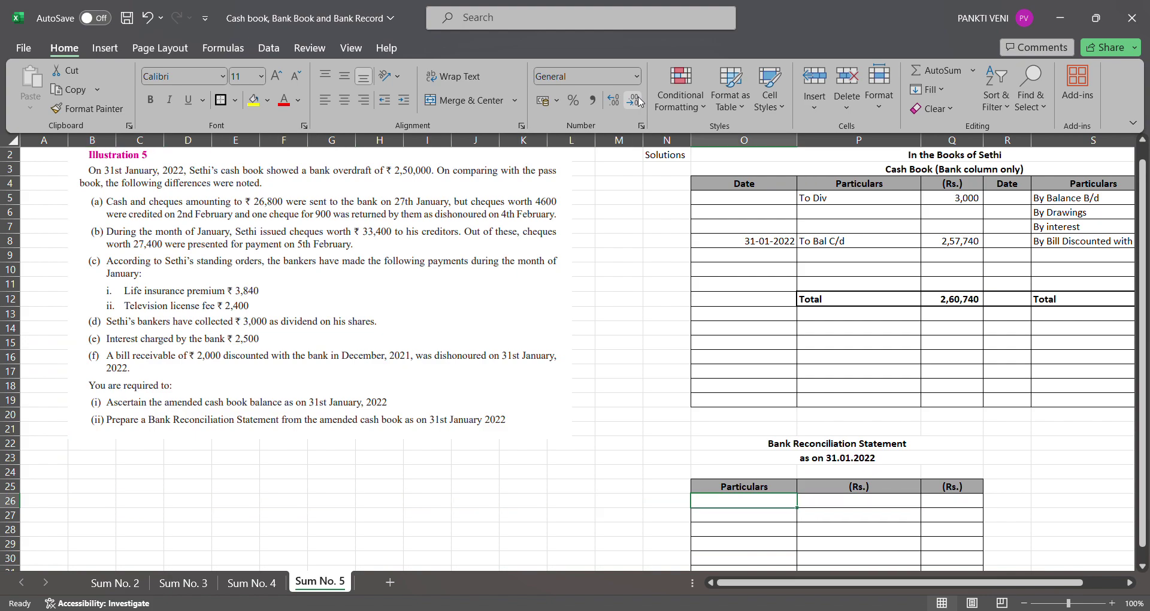
{"action": "type", "text": "Ba"}
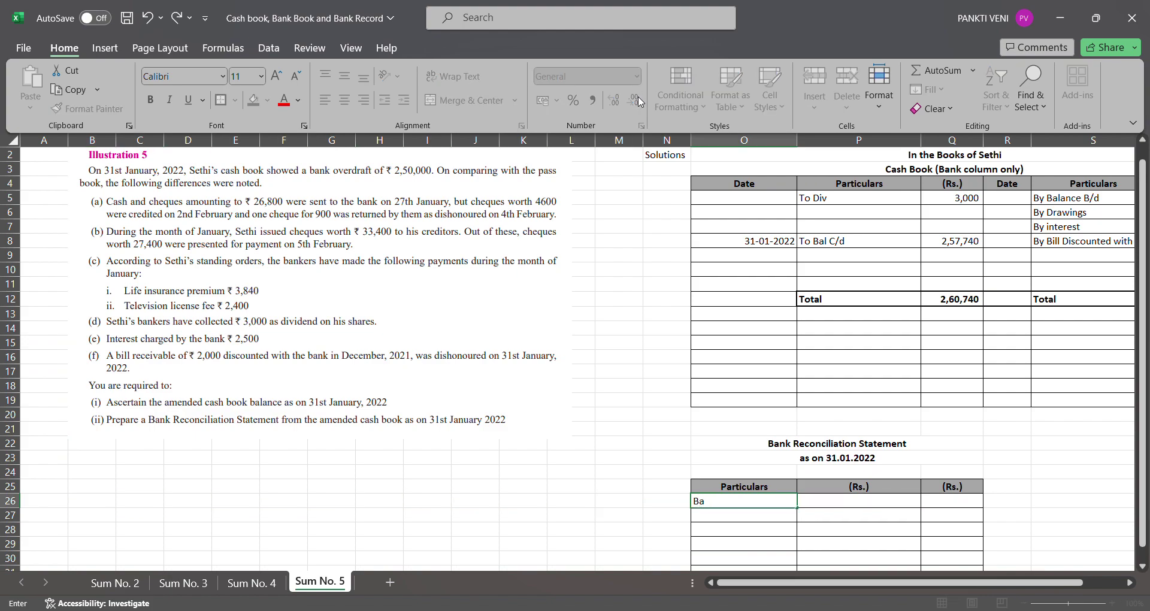
{"action": "type", "text": "na Balance"}
{"action": "key", "text": "Right"}
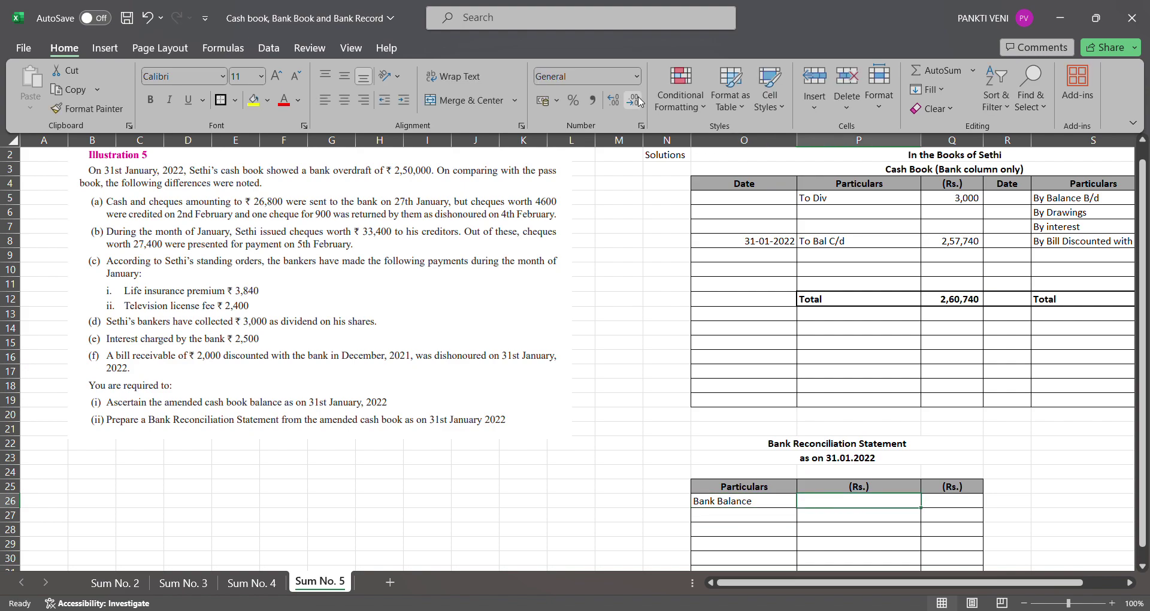
{"action": "type", "text": "257740"}
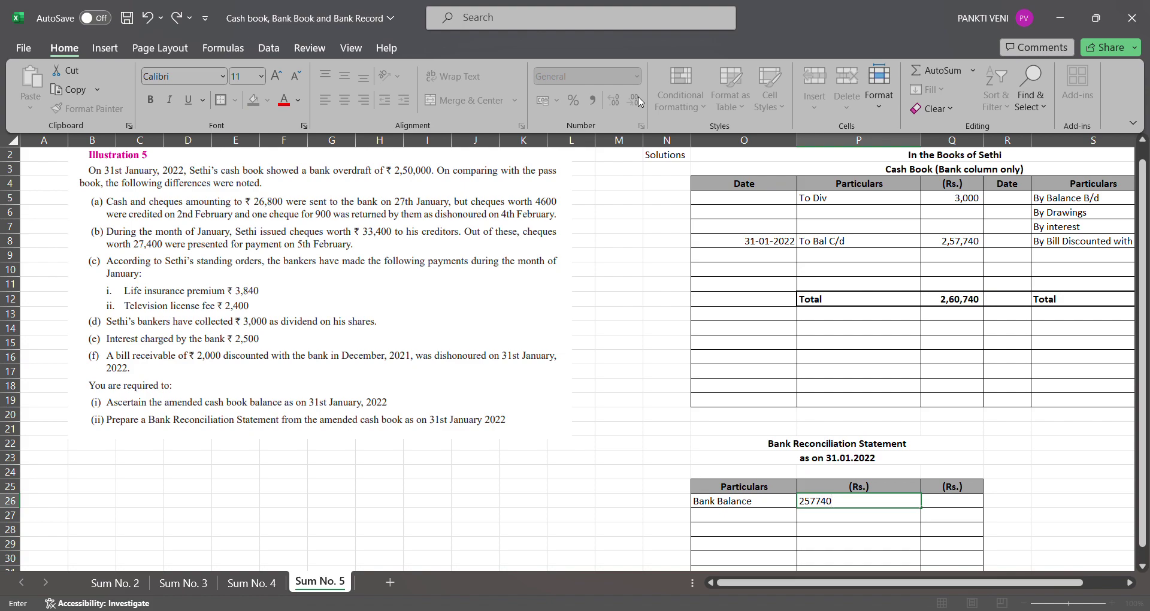
{"action": "key", "text": "Return"}
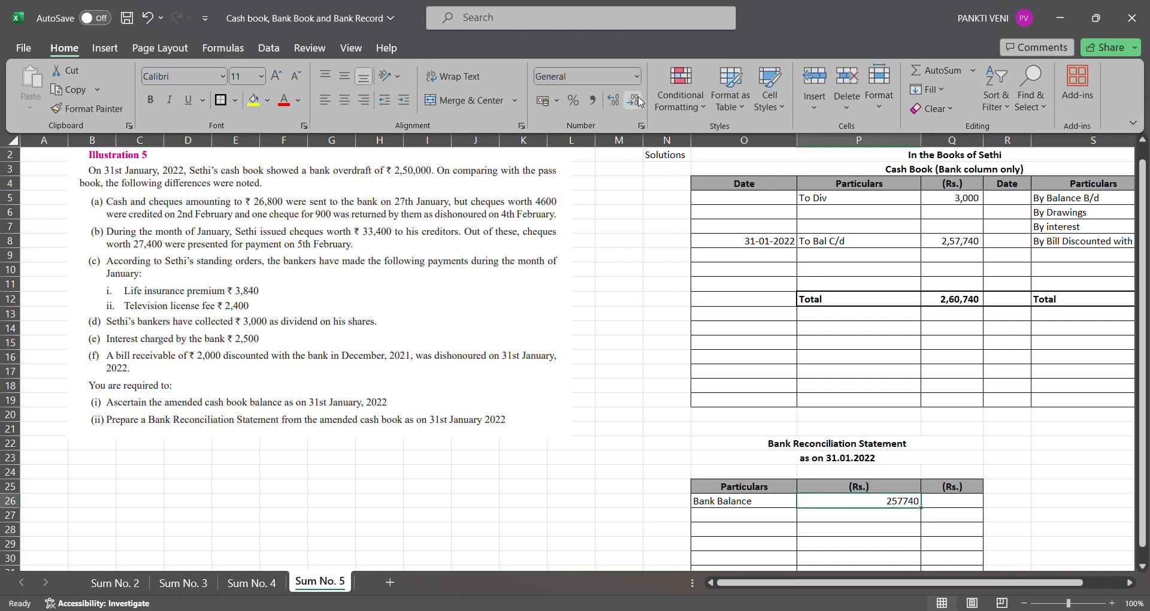
- Add the line "Add Chq deposited but not credited" with the amount 5500 in row 27 of the statement
{"action": "key", "text": "Down"}
{"action": "key", "text": "Left"}
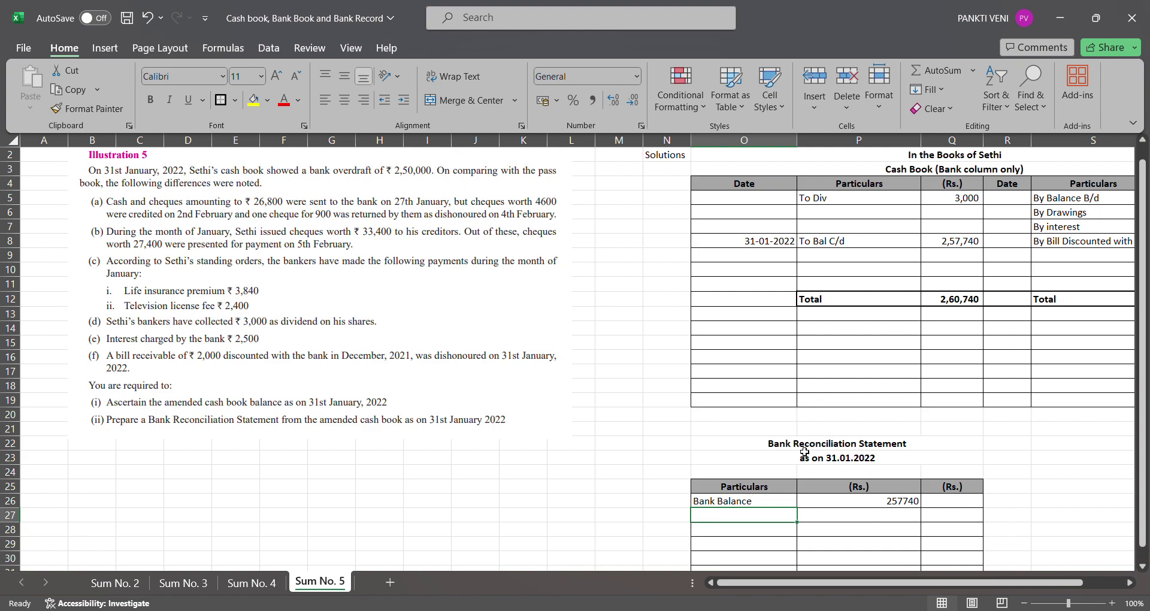
{"action": "left_click_drag", "start_coordinate": [804, 450], "coordinate": [665, 560]}
{"action": "left_click", "coordinate": [656, 544]}
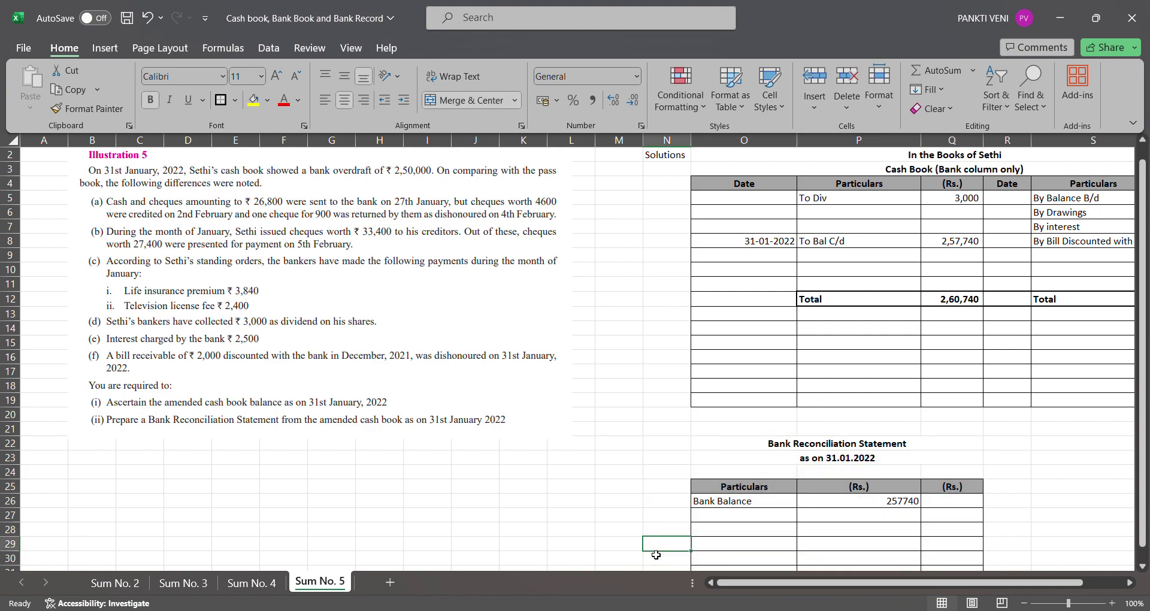
{"action": "left_click", "coordinate": [716, 537]}
{"action": "key", "text": "Up"}
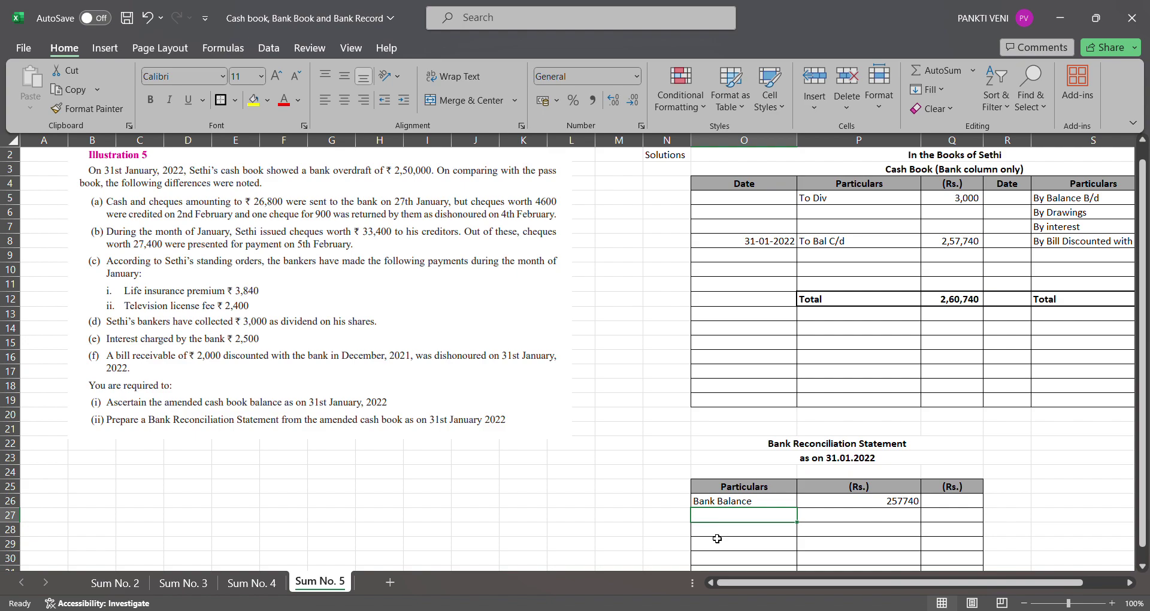
{"action": "type", "text": "Add"}
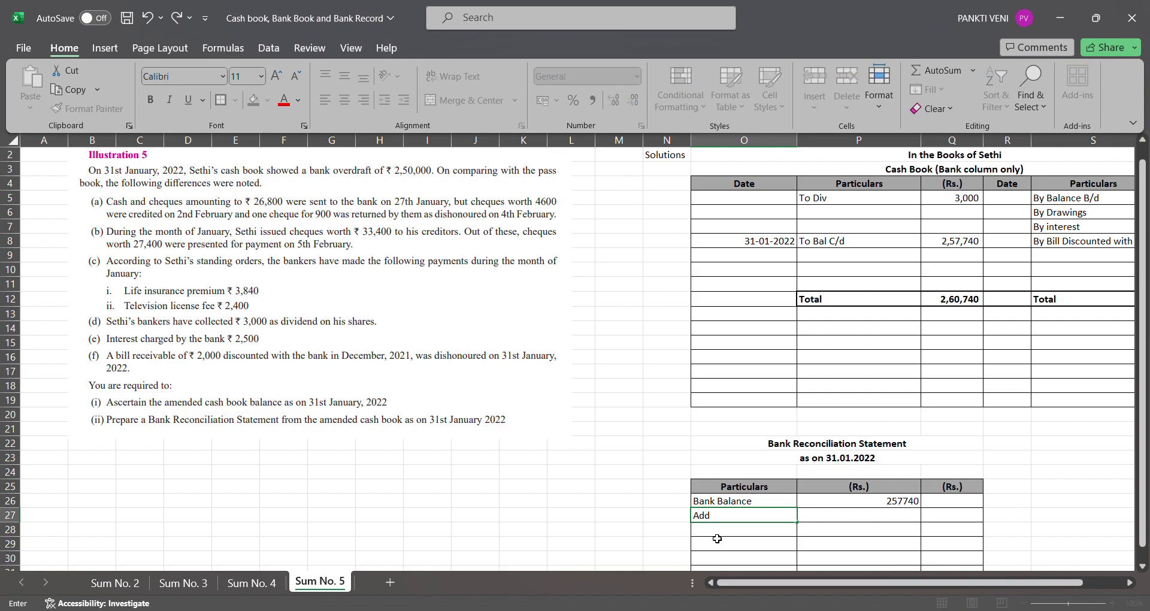
{"action": "type", "text": " Chq deposited but not credited"}
{"action": "key", "text": "Return"}
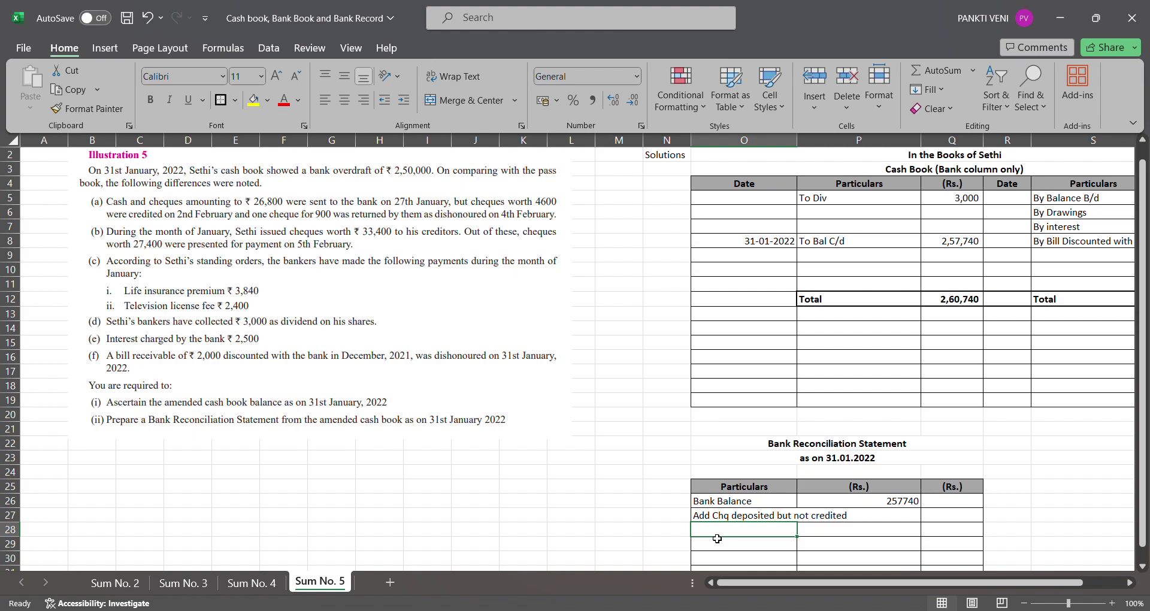
{"action": "key", "text": "Up"}
{"action": "key", "text": "Right"}
{"action": "type", "text": "5500"}
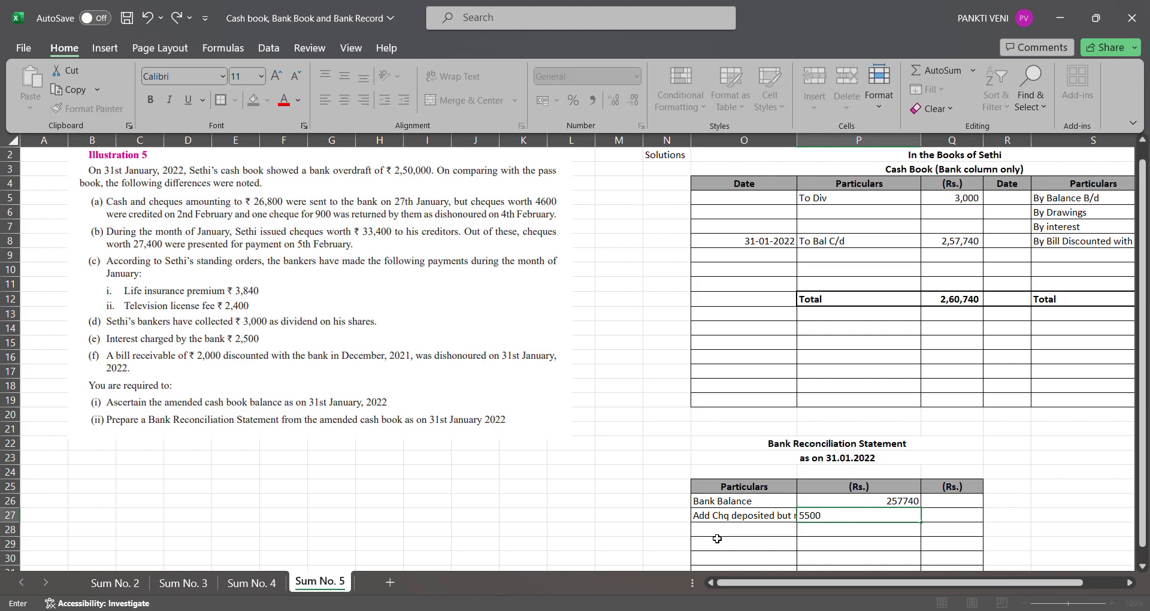
{"action": "key", "text": "Return"}
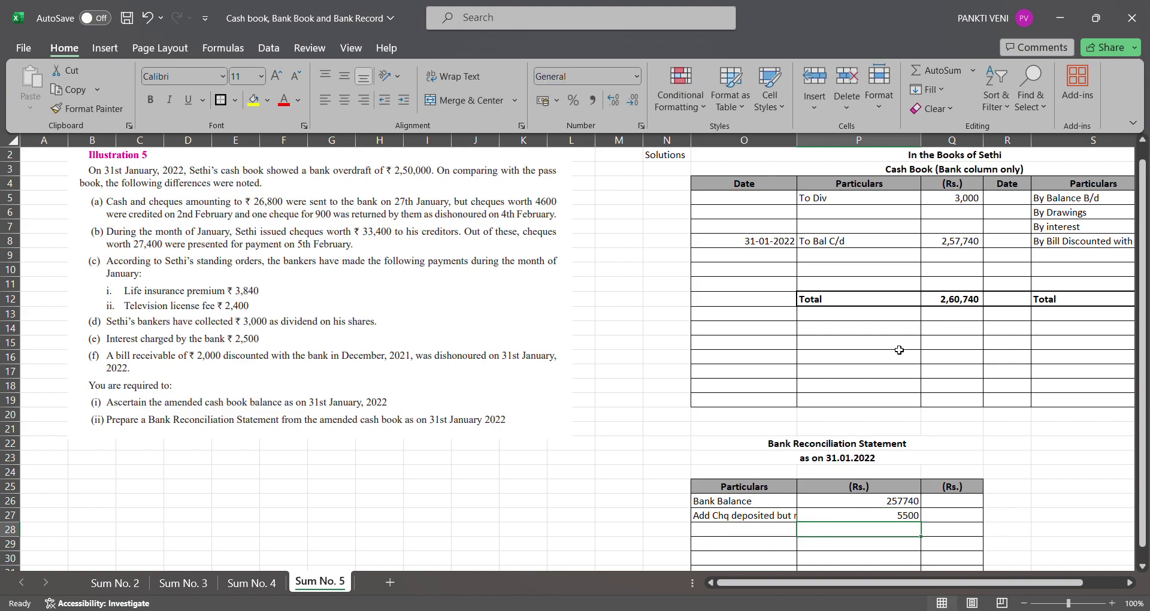
- Widen column O to fit the full particulars and insert a colon after "Add" in the O27 label
{"action": "left_click_drag", "start_coordinate": [796, 141], "coordinate": [866, 144]}
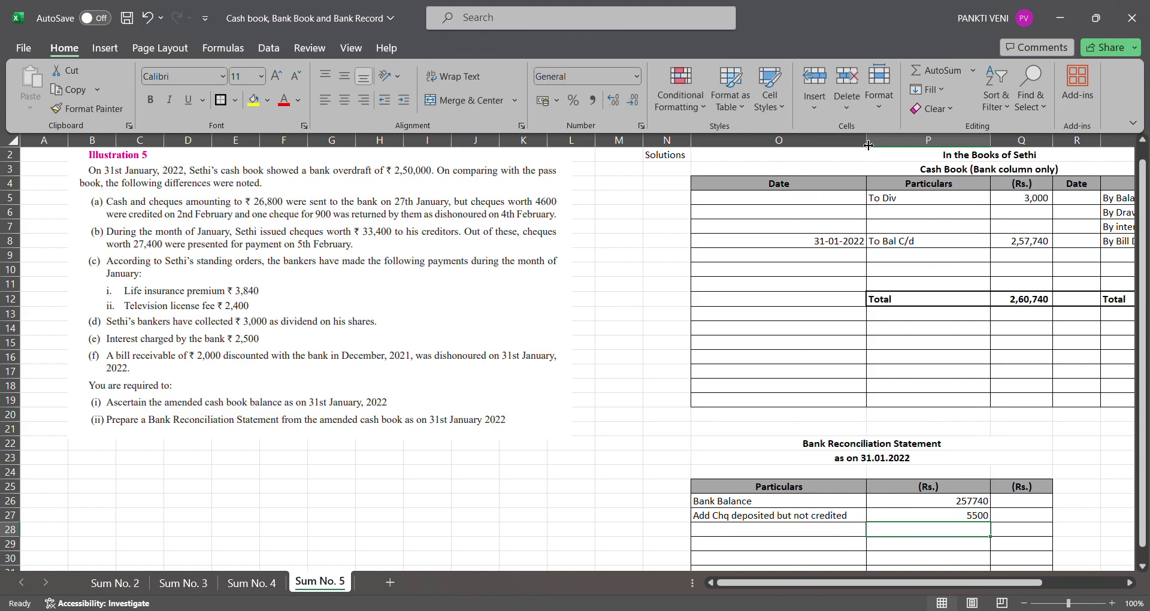
{"action": "key", "text": "Left"}
{"action": "key", "text": "Up"}
{"action": "key", "text": "F2"}
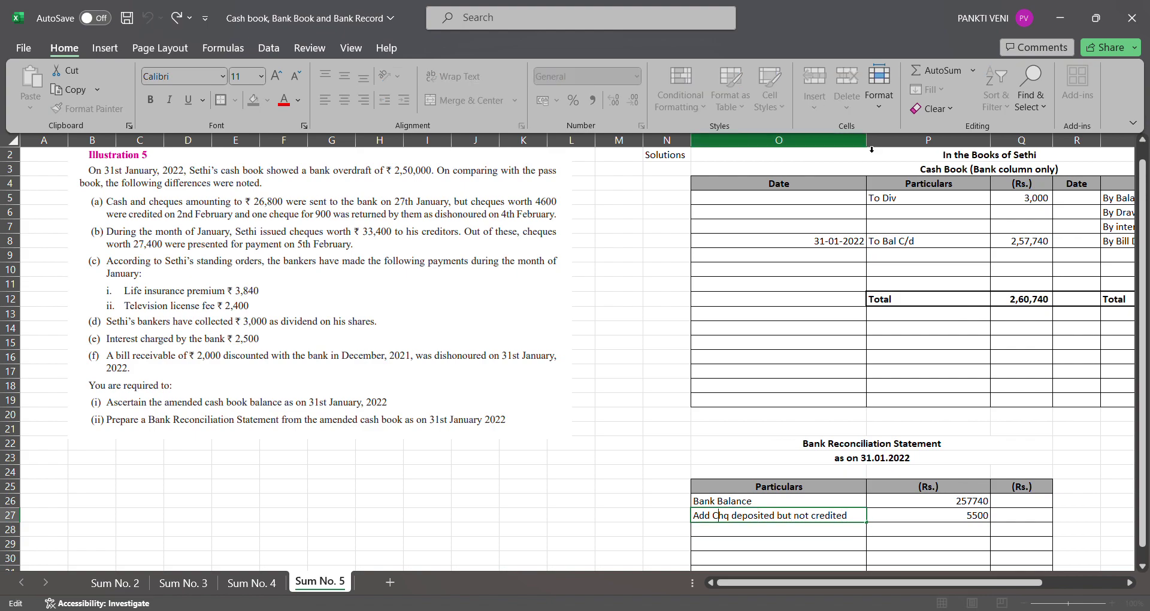
{"action": "type", "text": ":"}
{"action": "key", "text": "Return"}
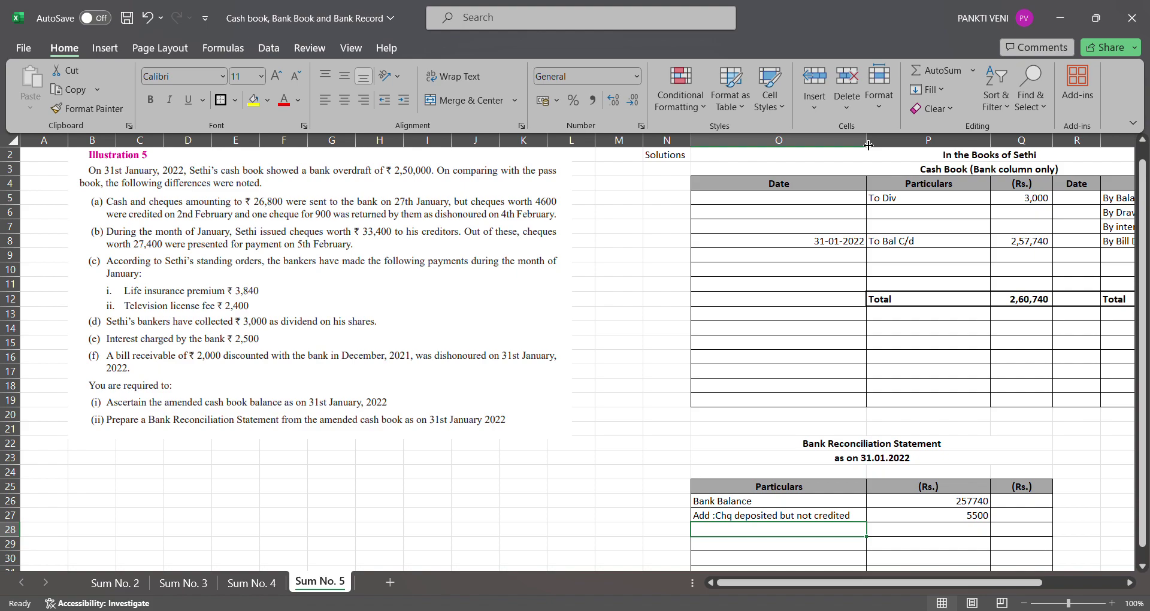
{"action": "key", "text": "Down"}
{"action": "key", "text": "Left"}
{"action": "key", "text": "Left"}
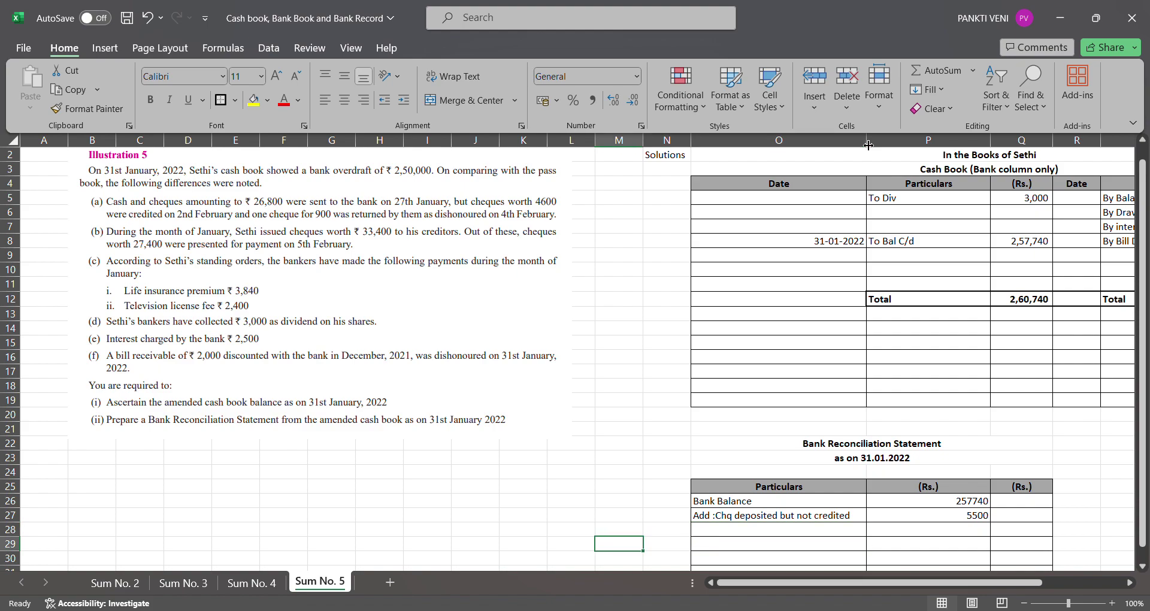
{"action": "type", "text": "+33400-"}
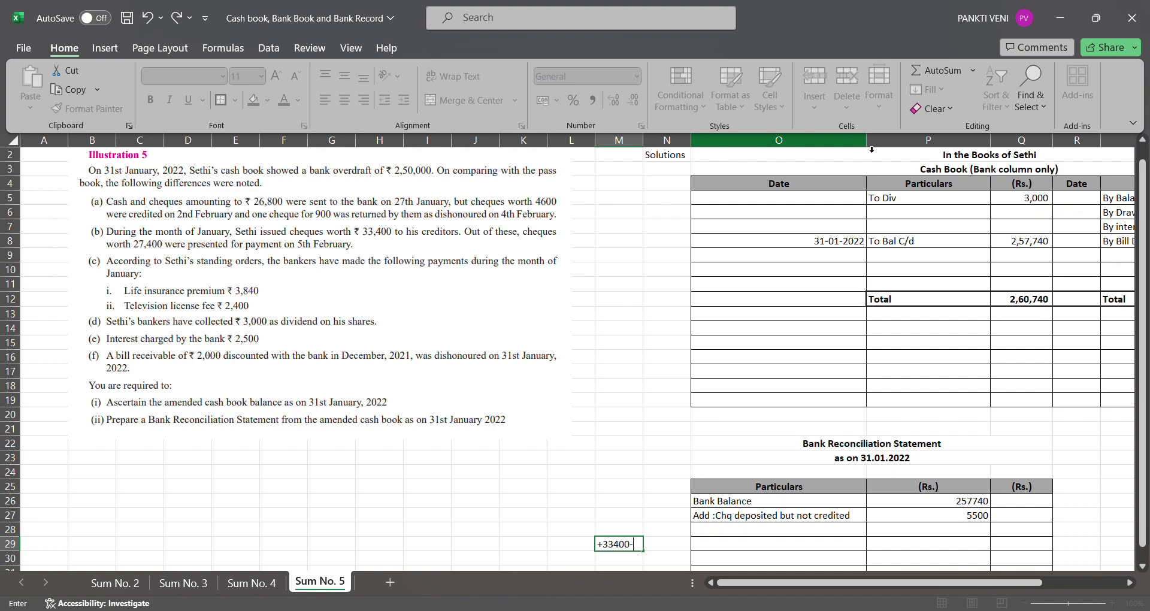
{"action": "type", "text": "27400"}
{"action": "key", "text": "ctrl+Return"}
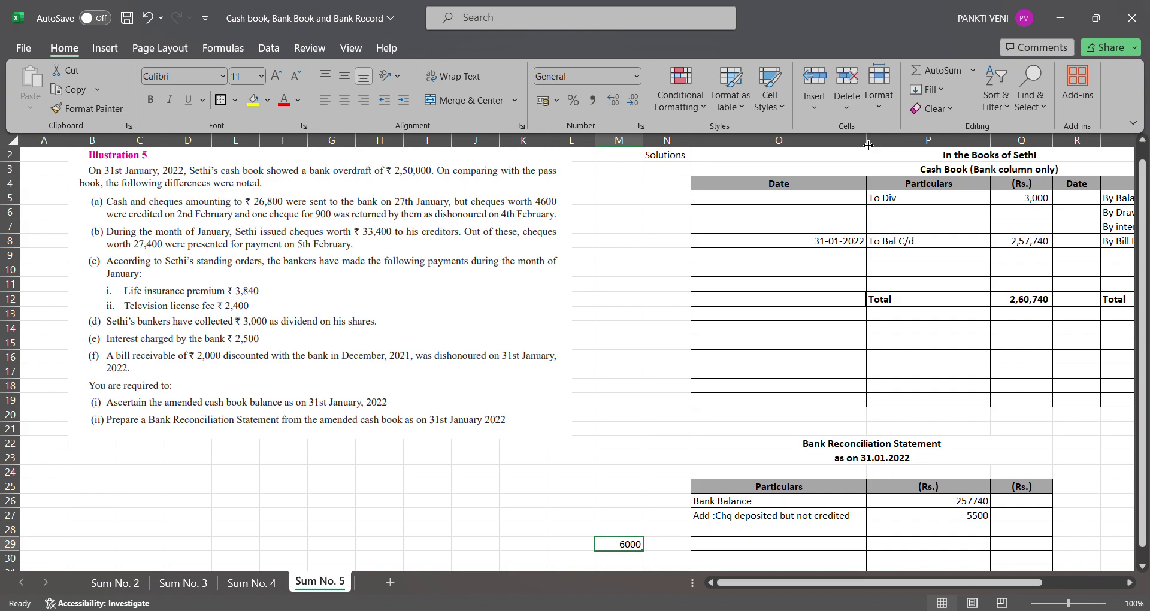
{"action": "key", "text": "Delete"}
- Enter the label "Less :" in O29 with the amount 27400 in P29
{"action": "key", "text": "Right"}
{"action": "key", "text": "Right"}
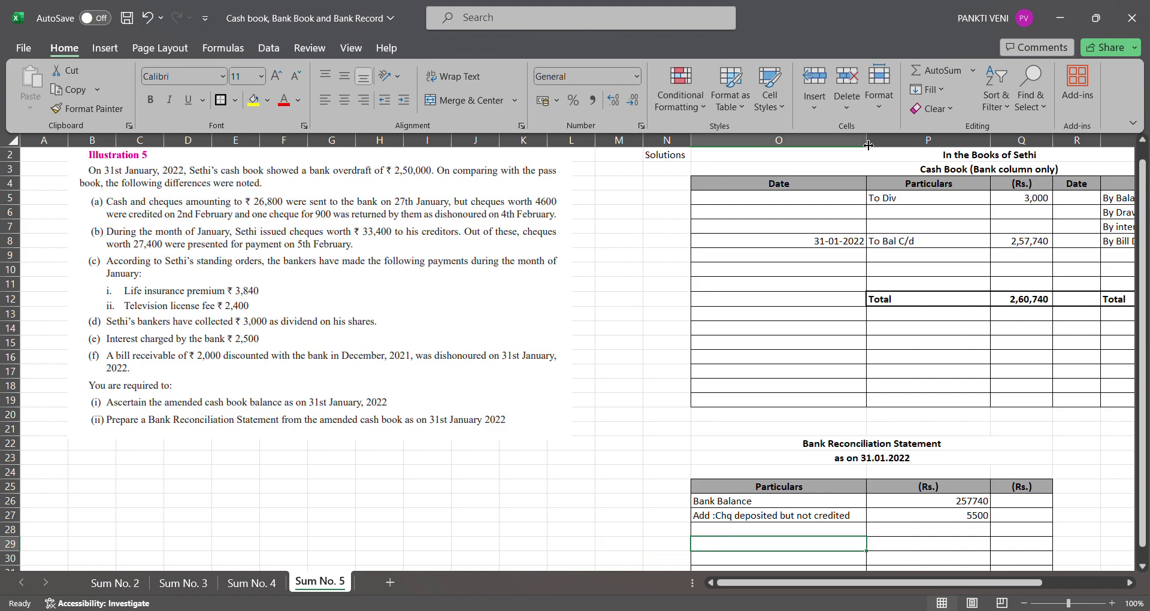
{"action": "type", "text": "Less :"}
{"action": "key", "text": "Tab"}
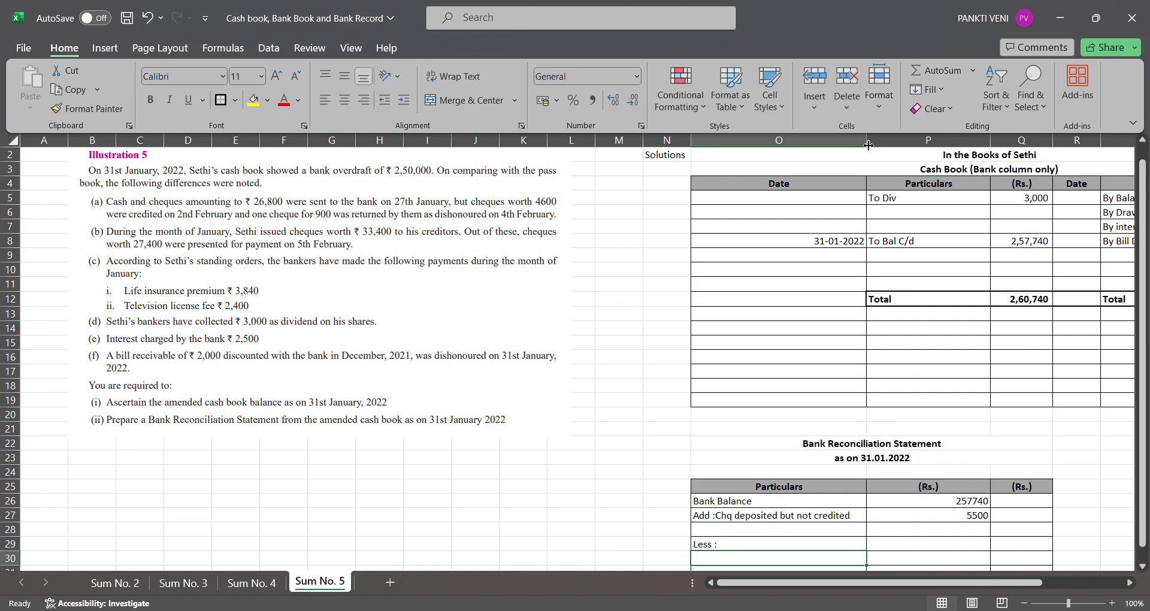
{"action": "type", "text": "27400"}
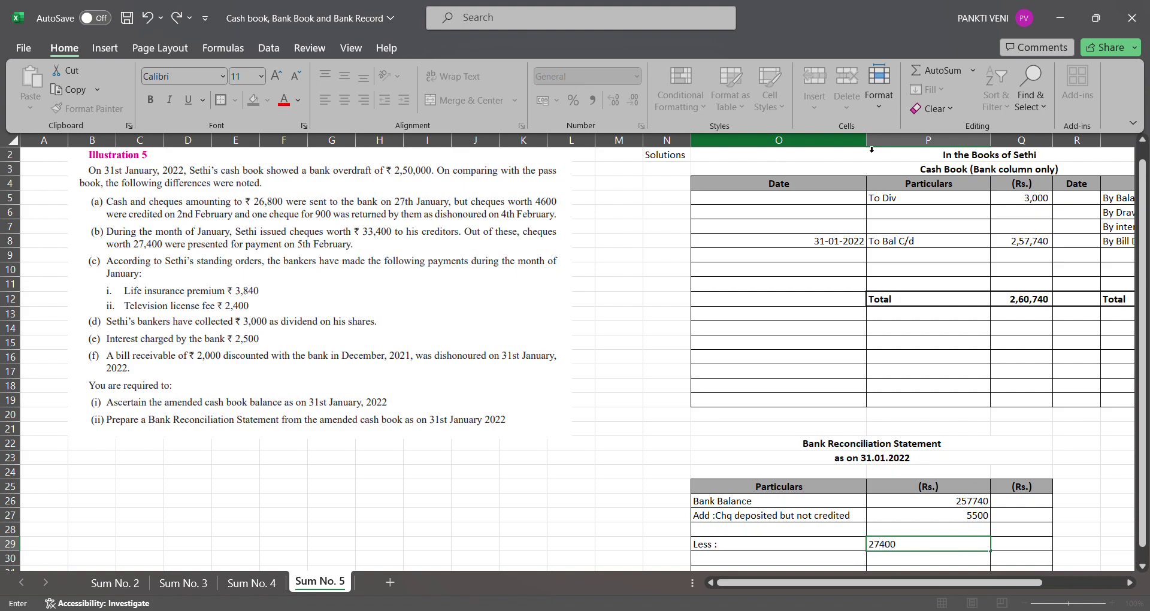
{"action": "key", "text": "Tab"}
- Total the statement amounts from P26 to P29 in Q29 with a SUM formula
{"action": "type", "text": "=sum("}
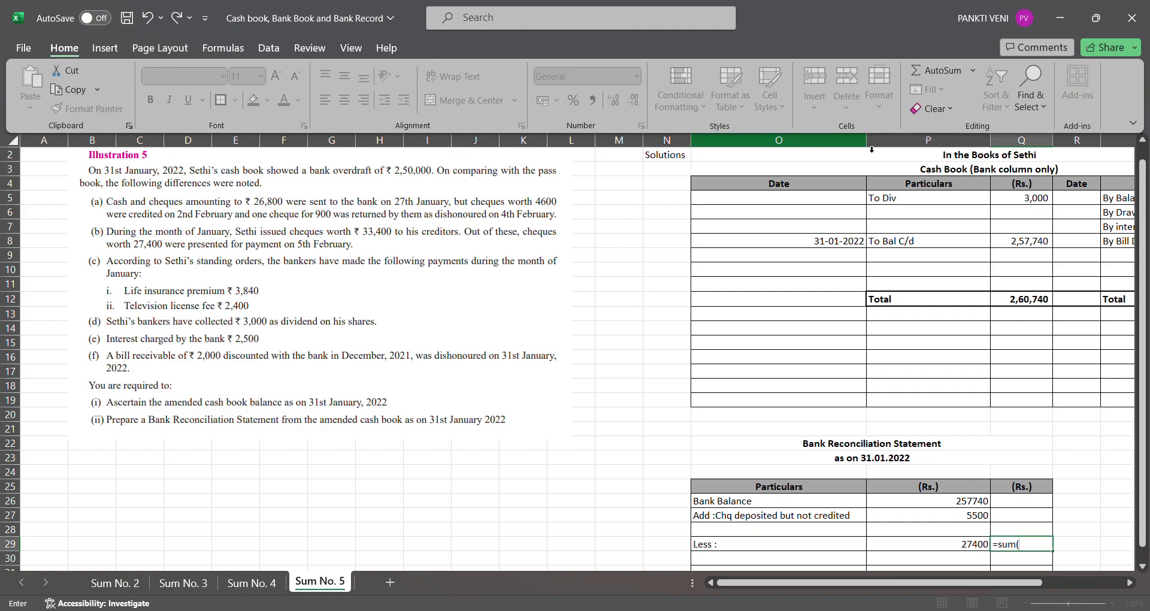
{"action": "key", "text": "Left"}
{"action": "key", "text": "shift+Up"}
{"action": "key", "text": "shift+Up"}
{"action": "key", "text": "shift+Up"}
{"action": "key", "text": "Return"}
{"action": "key", "text": "Up"}
{"action": "key", "text": "Left"}
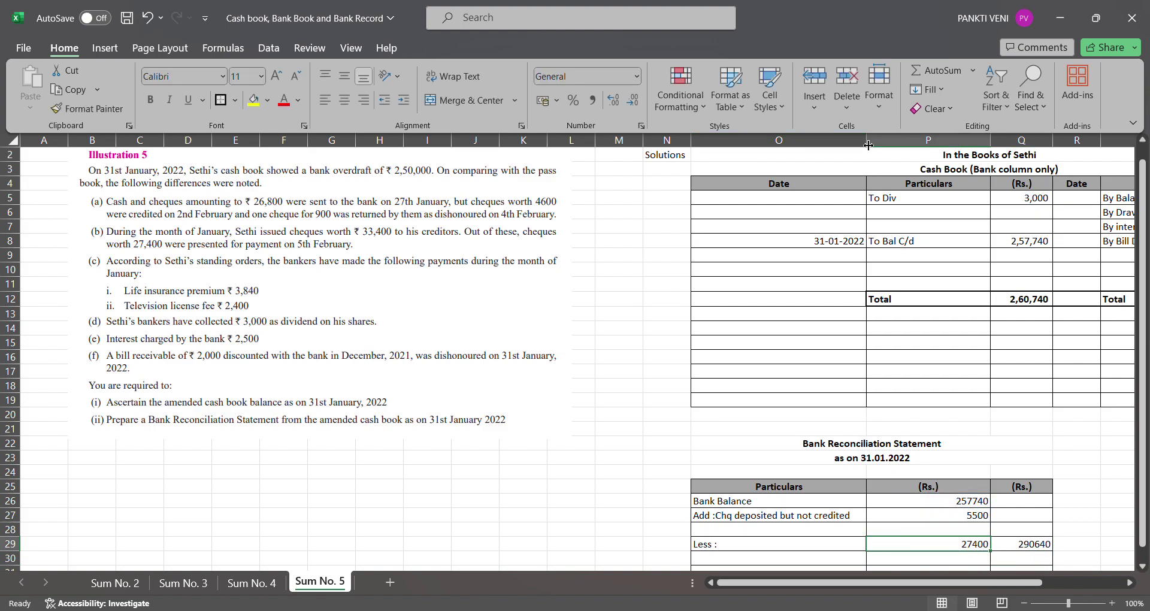
- Change the amount in P29 to -27400 so that it is deducted in the statement total
{"action": "key", "text": "F2"}
{"action": "key", "text": "Home"}
{"action": "type", "text": "-"}
{"action": "key", "text": "Return"}
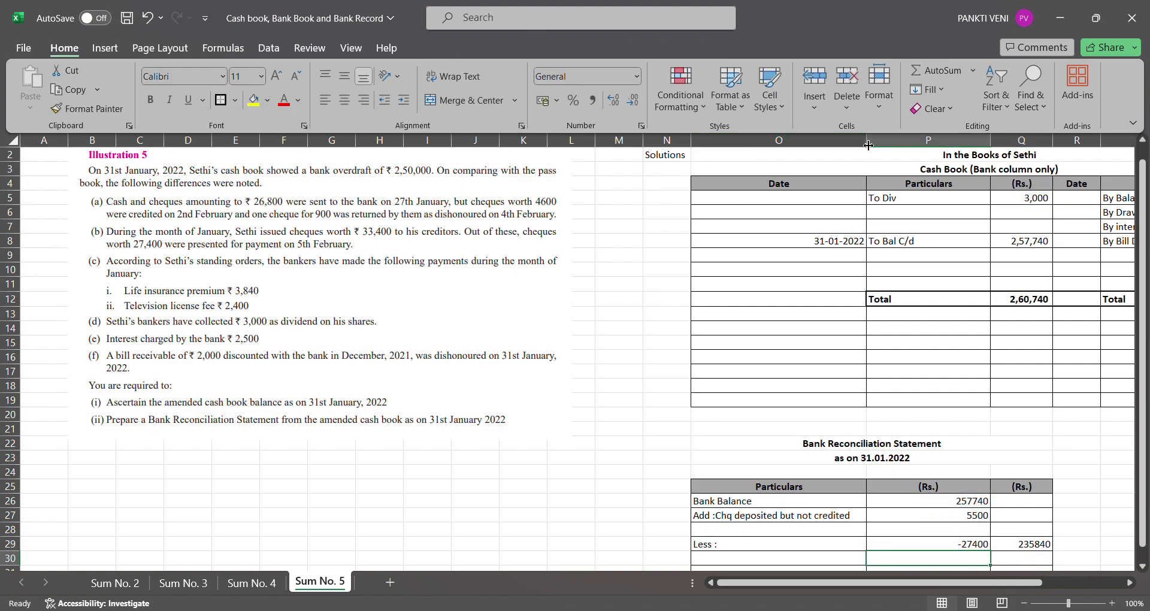
- Complete the label in O29 as "Less : Chq Issued but not presented"
{"action": "key", "text": "Up"}
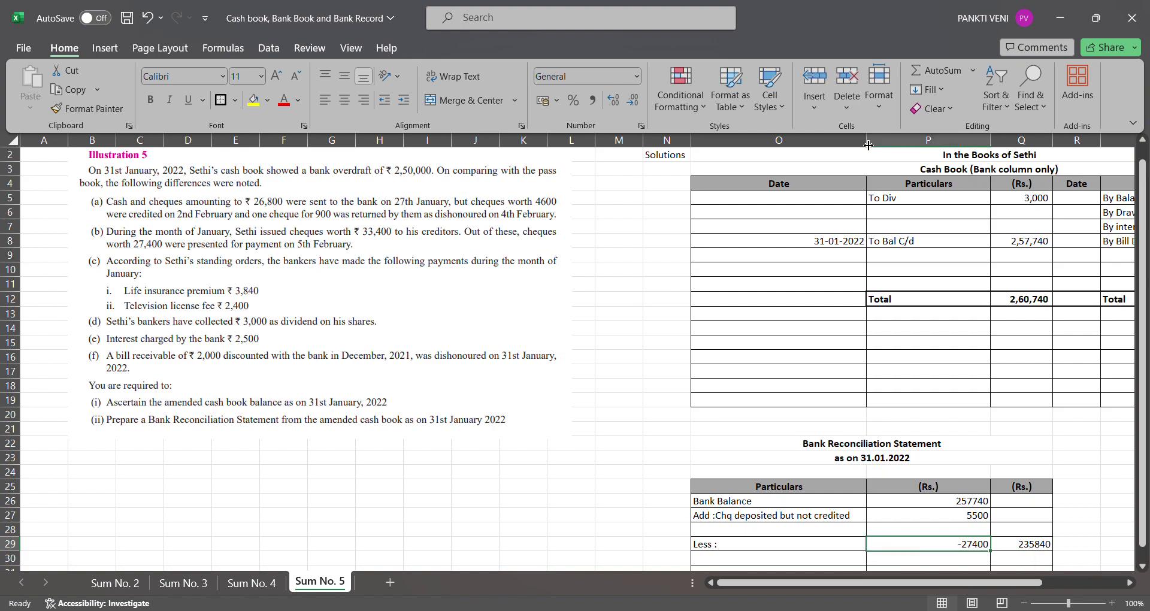
{"action": "key", "text": "Left"}
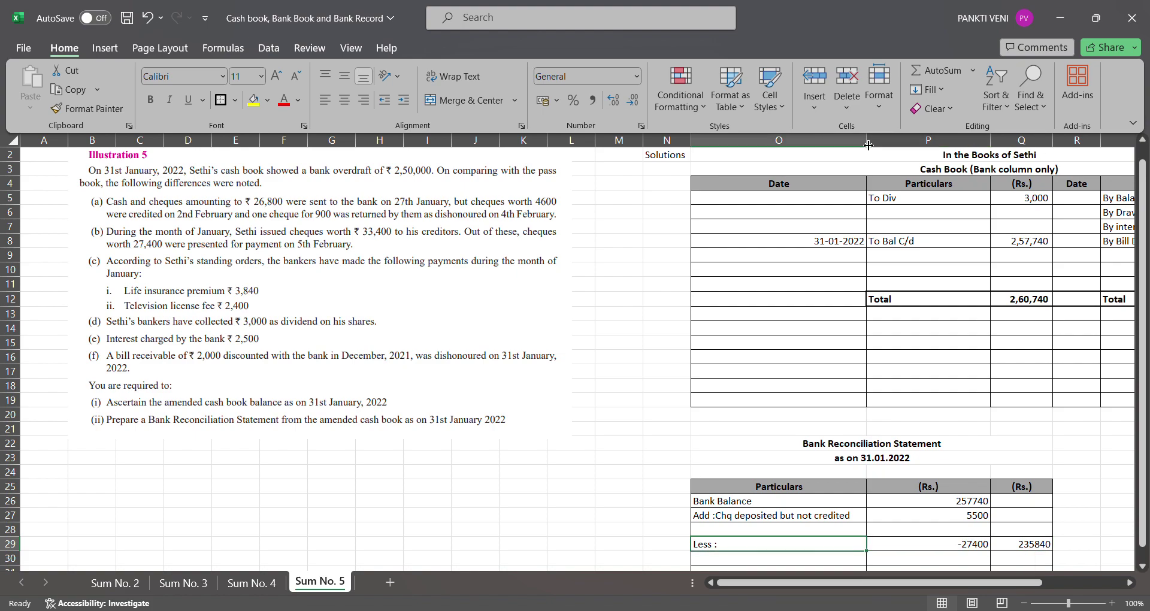
{"action": "left_click", "coordinate": [867, 145]}
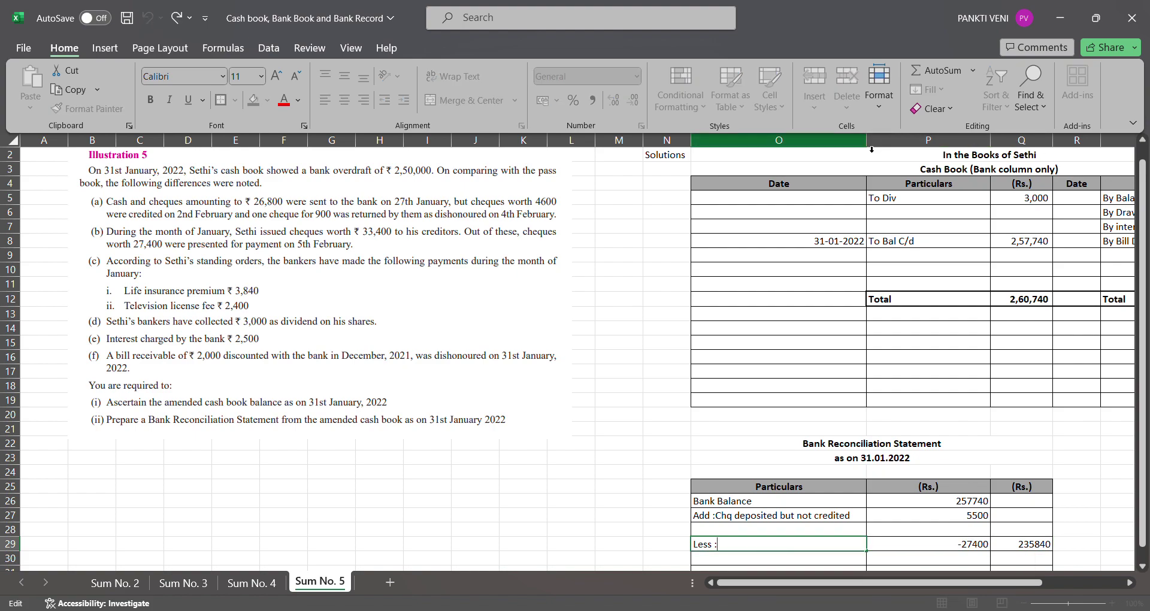
{"action": "type", "text": "Chq Issued but not presented"}
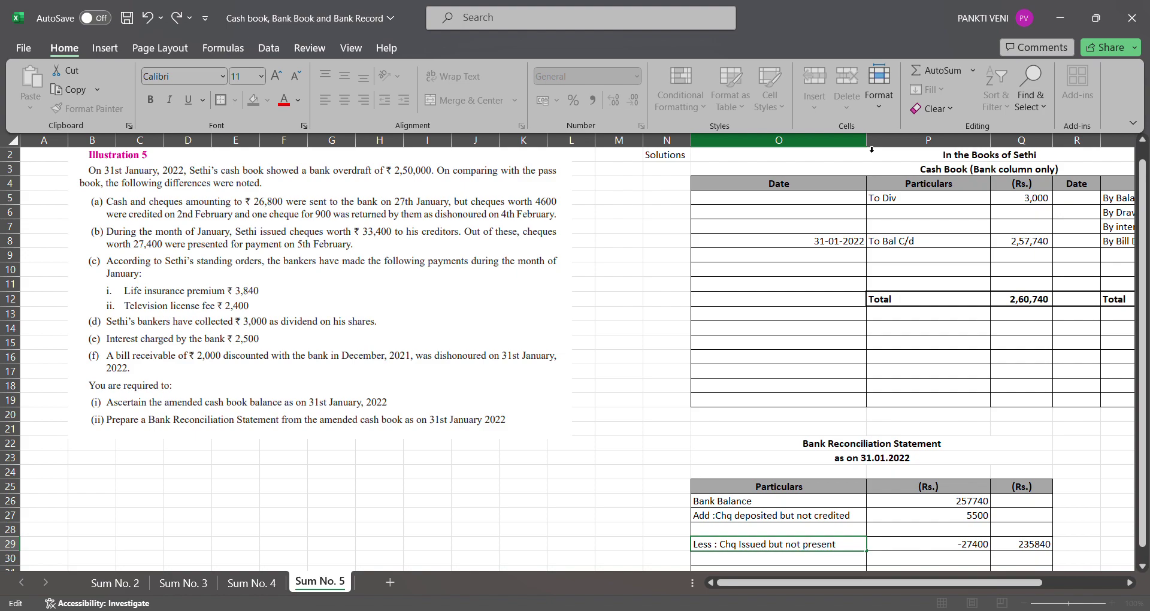
{"action": "key", "text": "Return"}
- Make the statement total in Q29 bold
{"action": "key", "text": "Right"}
{"action": "key", "text": "Right"}
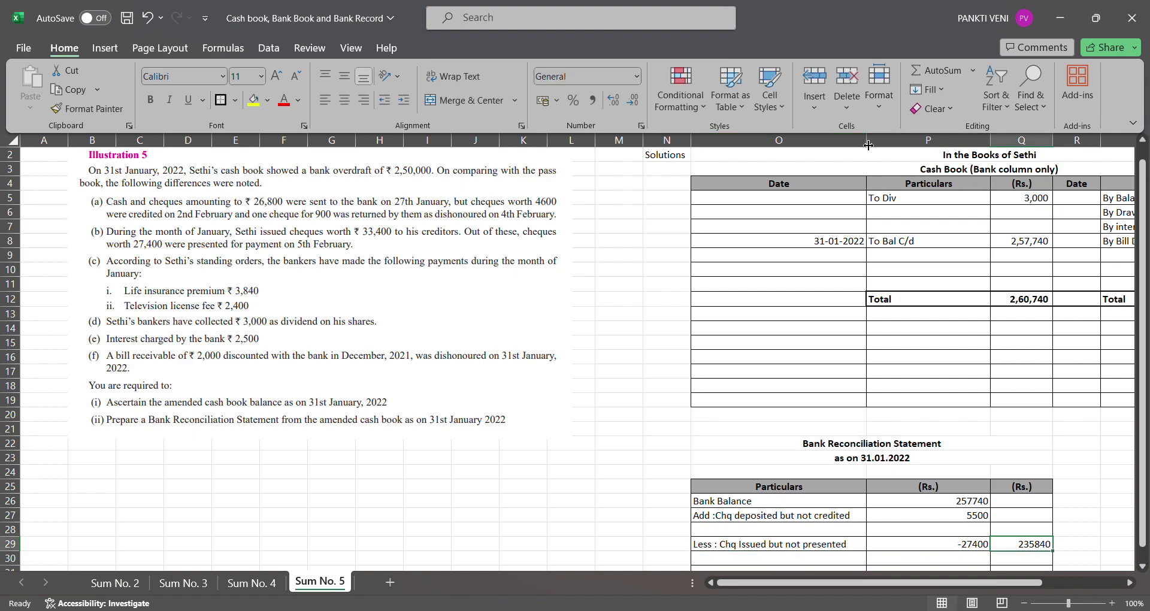
{"action": "key", "text": "ctrl+b"}
{"action": "scroll", "coordinate": [868, 145], "scroll_direction": "down", "scroll_amount": 1}
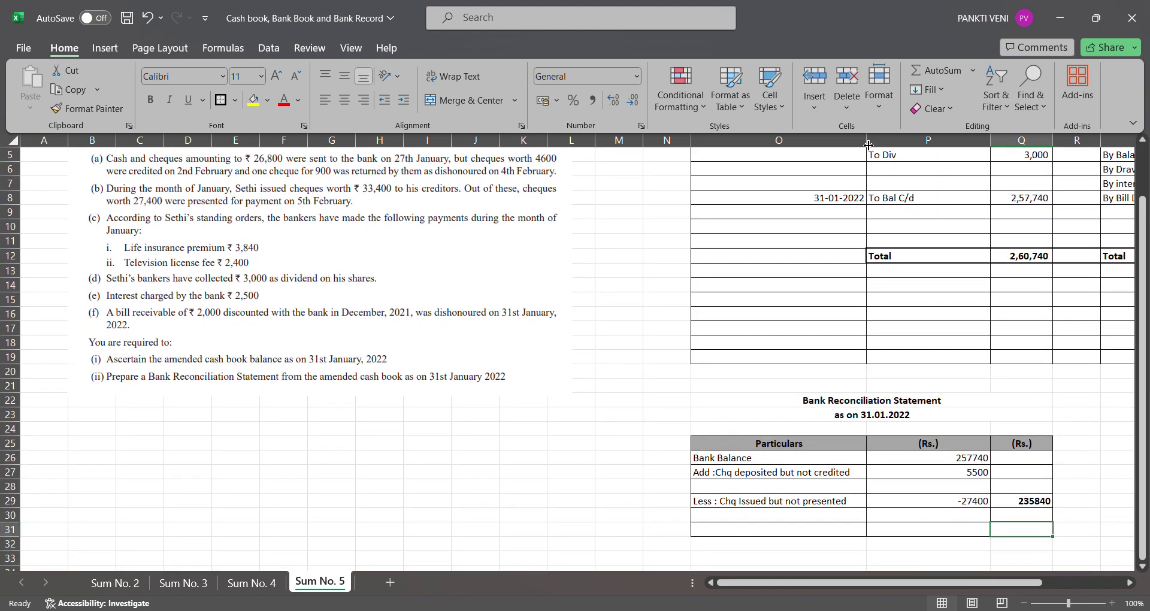
- Format the statement amounts in P26:Q31 as Accounting with thousands separators and no decimal places
{"action": "key", "text": "Up"}
{"action": "key", "text": "Up"}
{"action": "key", "text": "Up"}
{"action": "key", "text": "shift+Left"}
{"action": "key", "text": "shift+Down"}
{"action": "key", "text": "shift+Down"}
{"action": "key", "text": "shift+Down"}
{"action": "key", "text": "shift+Down"}
{"action": "key", "text": "shift+Down"}
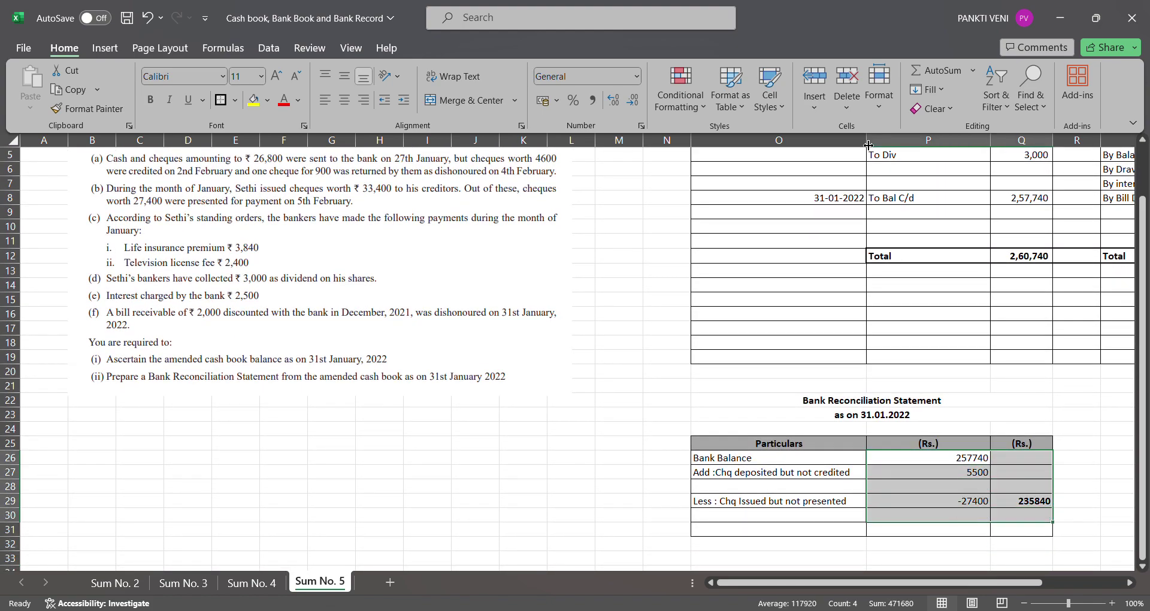
{"action": "key", "text": "alt+h"}
{"action": "key", "text": "a"}
{"action": "key", "text": "n"}
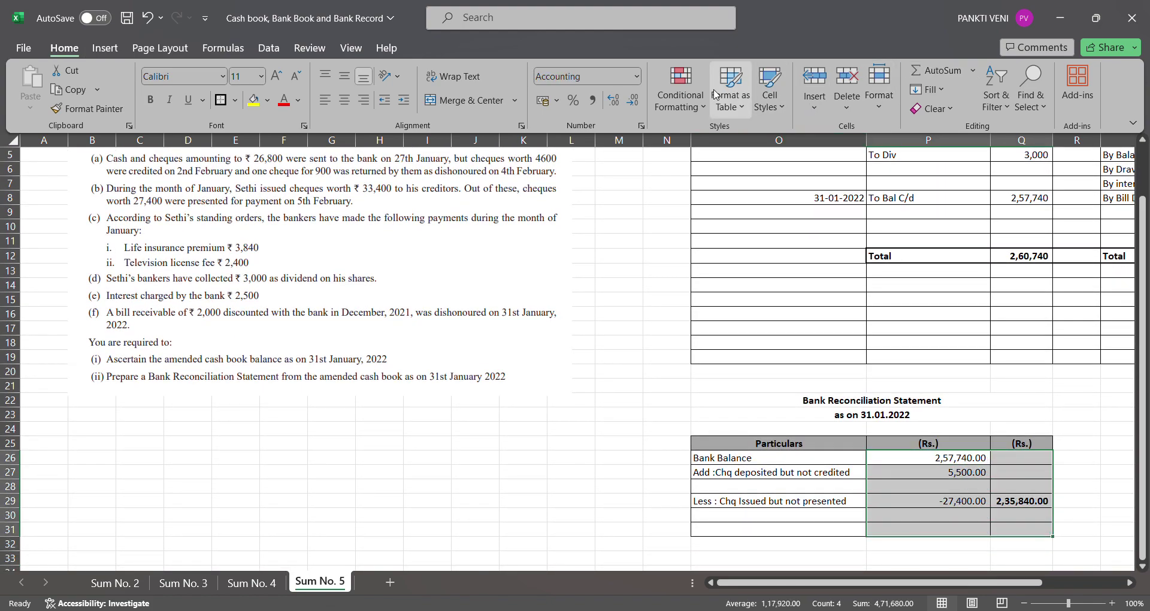
{"action": "left_click", "coordinate": [633, 99]}
{"action": "left_click", "coordinate": [632, 99]}
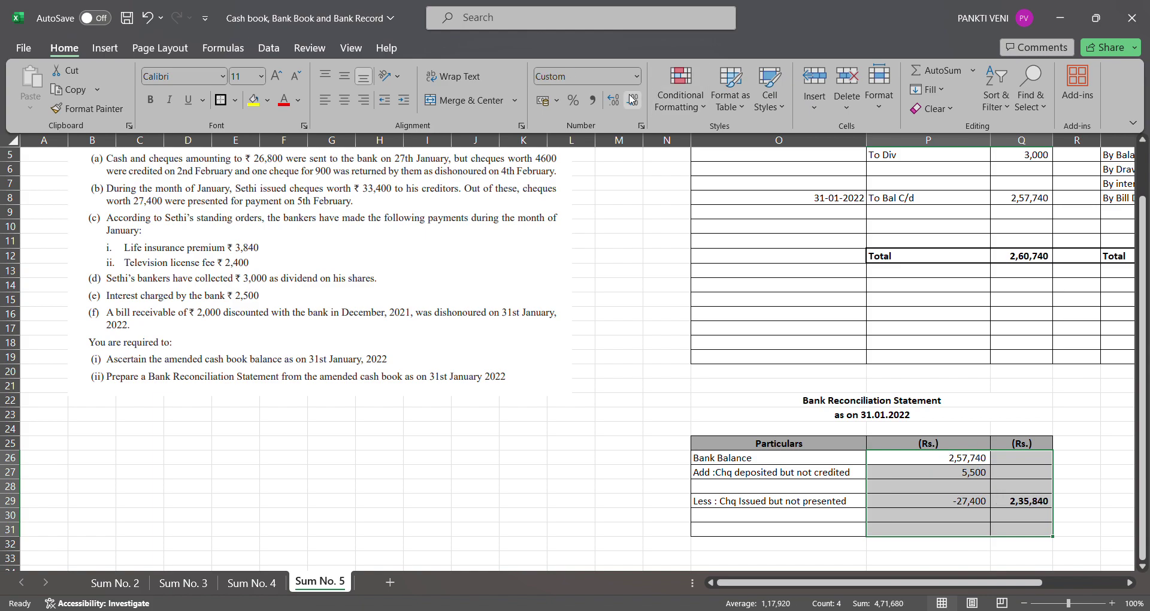
- Review the finished Bank Reconciliation Statement and the amended cash book above it
{"action": "key", "text": "Left"}
{"action": "key", "text": "Down"}
{"action": "key", "text": "Down"}
{"action": "key", "text": "Down"}
{"action": "key", "text": "Down"}
{"action": "key", "text": "Down"}
{"action": "key", "text": "Down"}
{"action": "key", "text": "Down"}
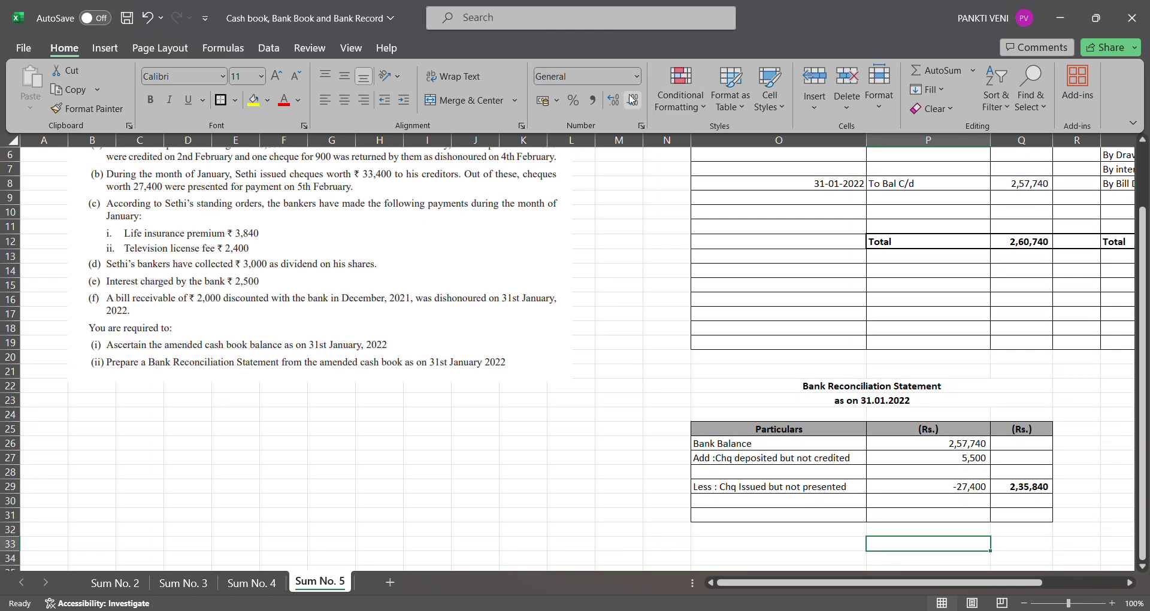
{"action": "key", "text": "Up"}
{"action": "key", "text": "Up"}
{"action": "key", "text": "Up"}
{"action": "key", "text": "Up"}
{"action": "key", "text": "Up"}
{"action": "key", "text": "Up"}
{"action": "key", "text": "Up"}
{"action": "key", "text": "Up"}
{"action": "key", "text": "Up"}
{"action": "key", "text": "Up"}
{"action": "key", "text": "Up"}
{"action": "key", "text": "Up"}
{"action": "key", "text": "Up"}
{"action": "key", "text": "Up"}
{"action": "key", "text": "Up"}
{"action": "key", "text": "Up"}
{"action": "key", "text": "Up"}
{"action": "key", "text": "Up"}
{"action": "key", "text": "Up"}
{"action": "key", "text": "Up"}
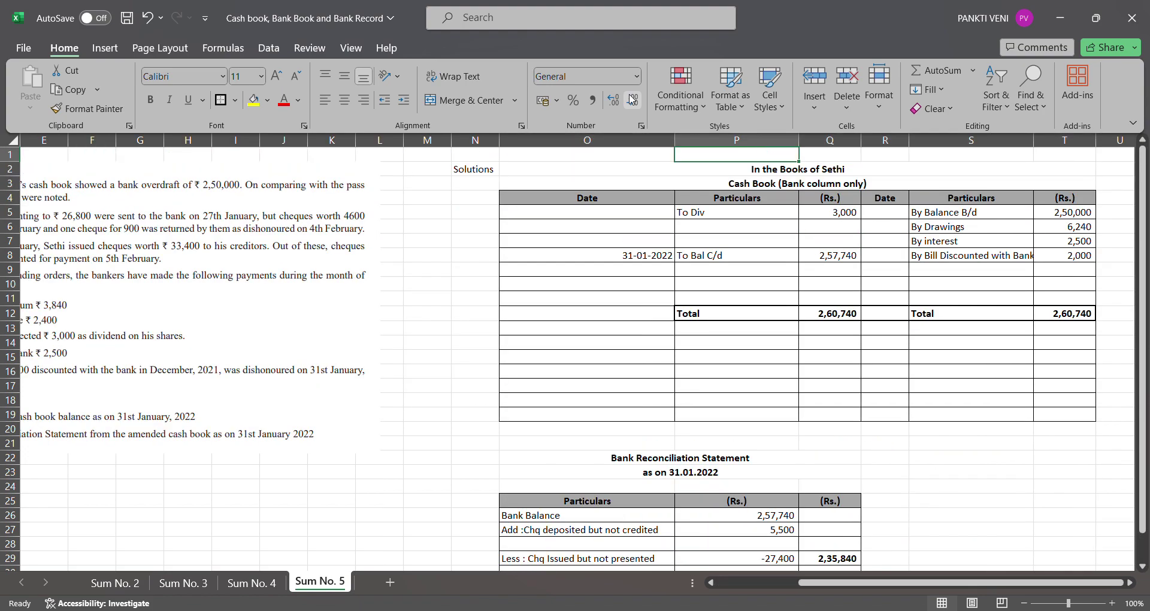